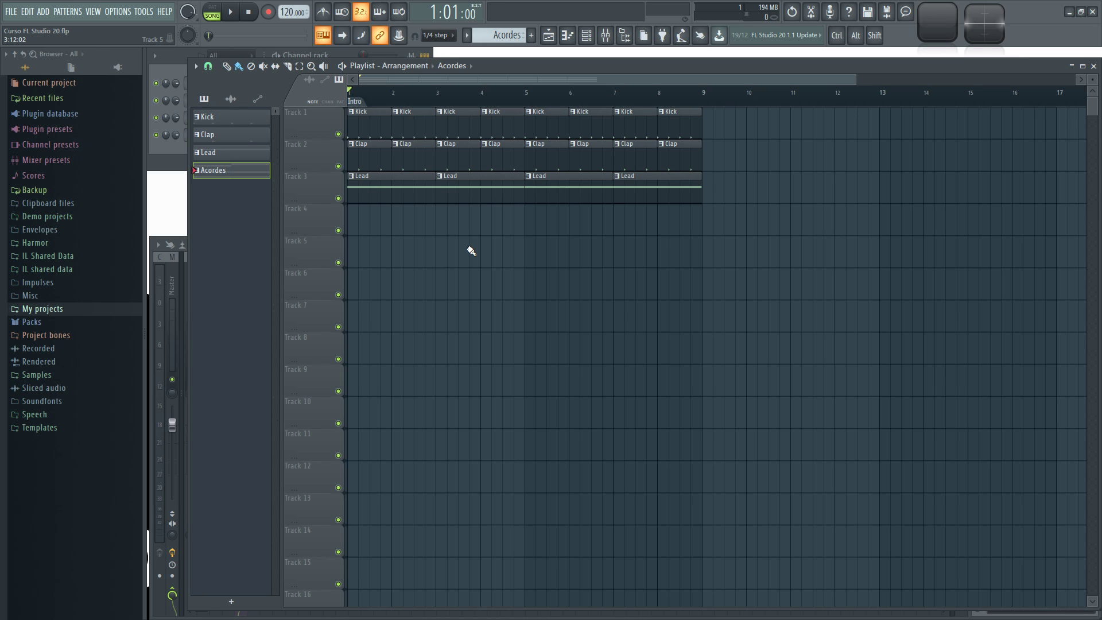
- Create a new pattern named "Piano 2" and place its clip at bar 1 of Track 4 in the playlist
scroll(438, 98, up, 4)
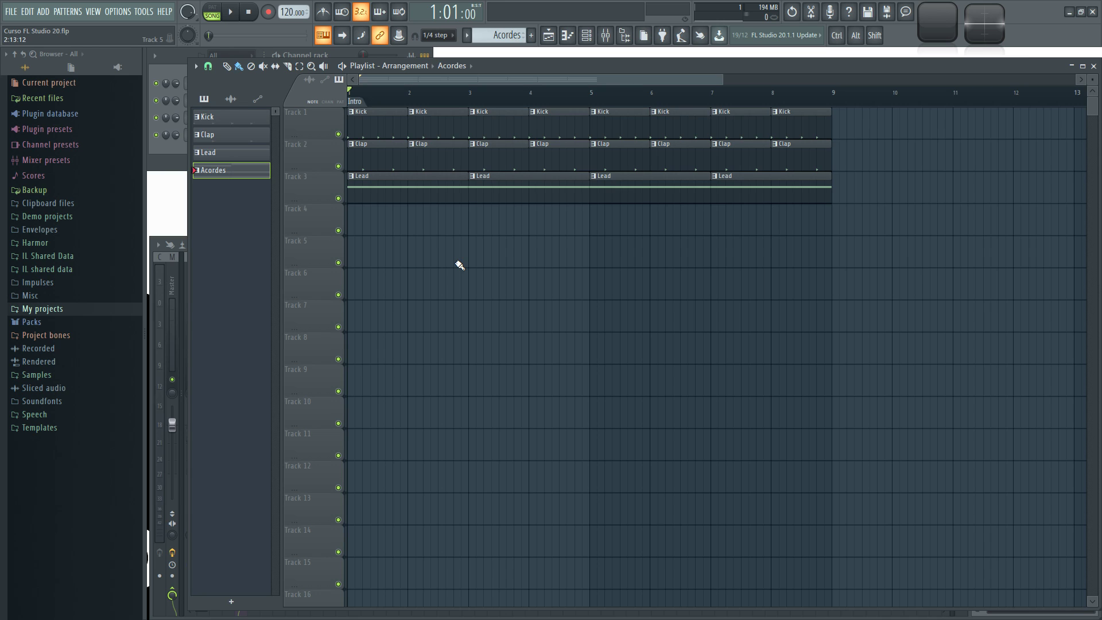
scroll(432, 84, up, 3)
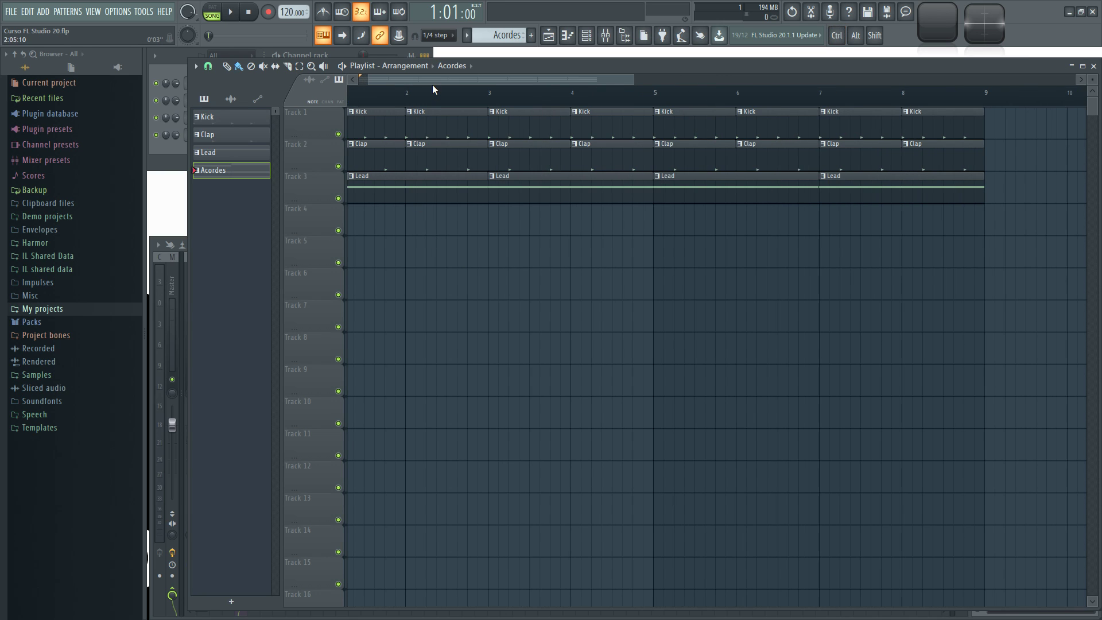
click(342, 50)
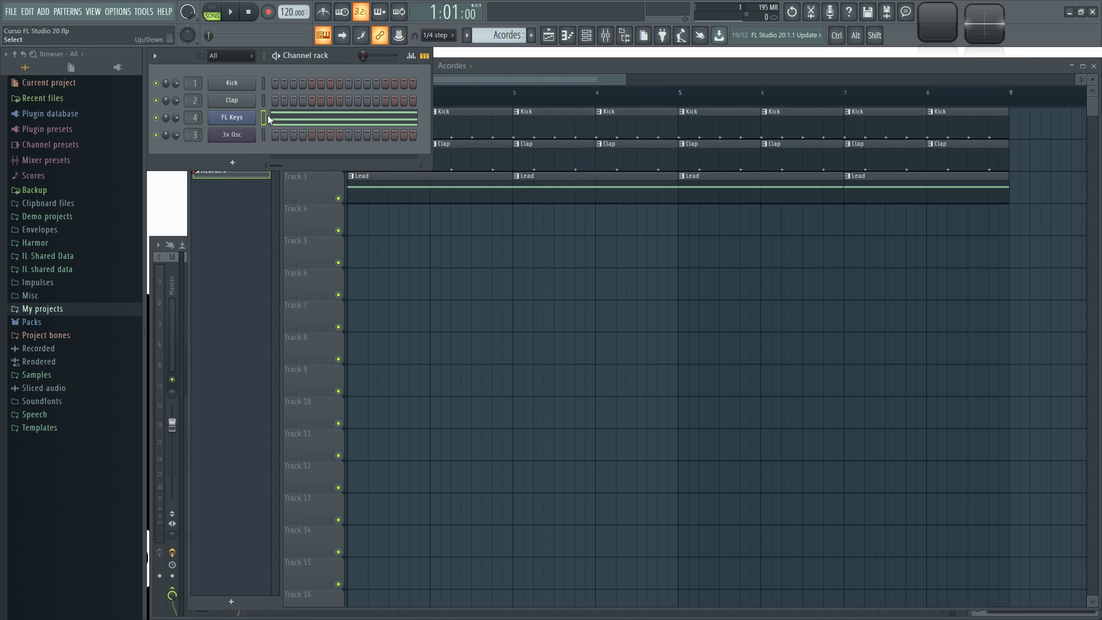
click(491, 63)
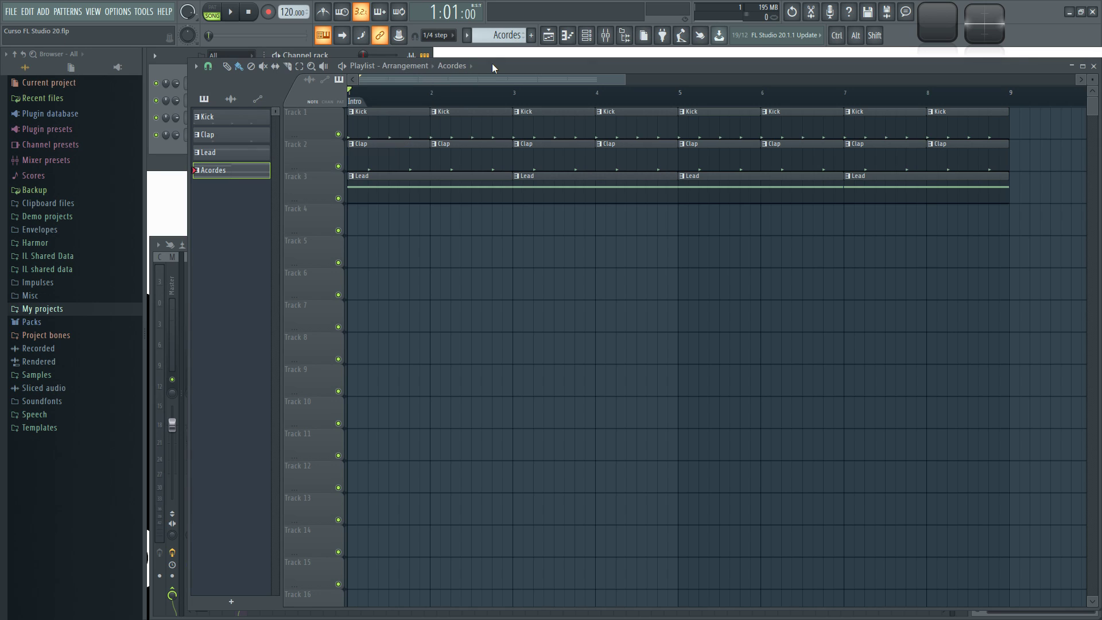
click(533, 36)
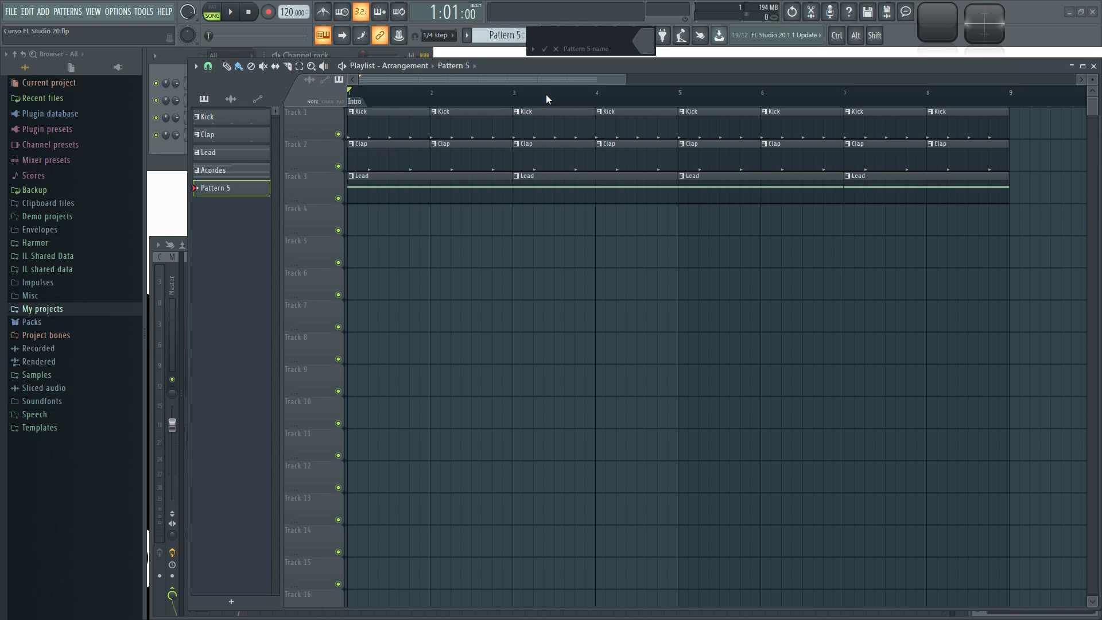
text(Piano)
key(Return)
click(359, 222)
drag(401, 221, 391, 221)
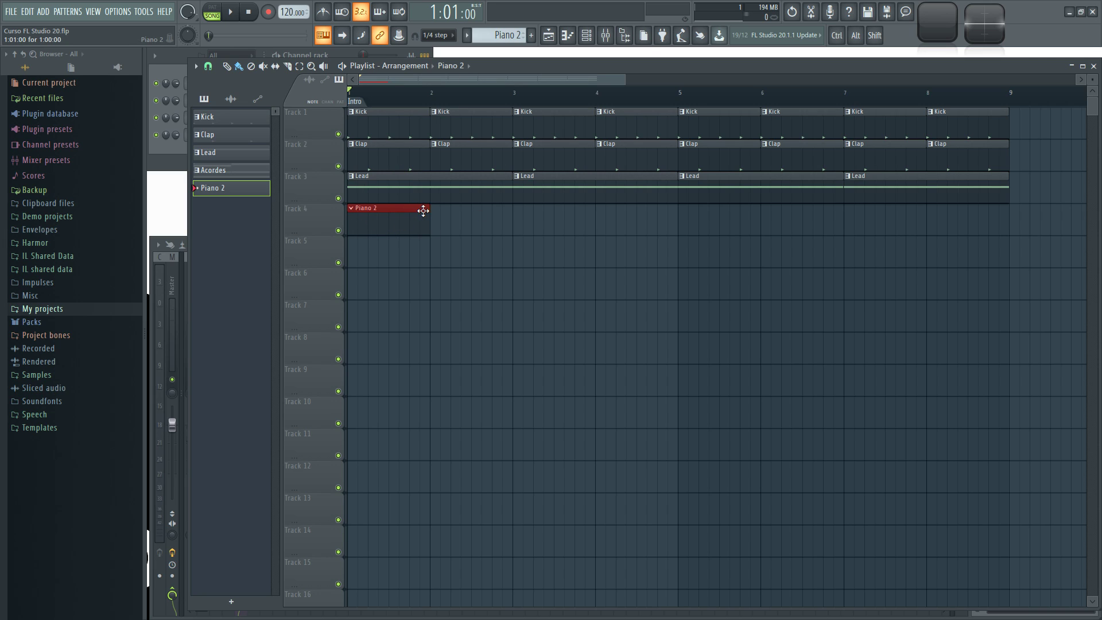
- Review the recording filter, recording options and quantize settings available for recording
right_click(269, 17)
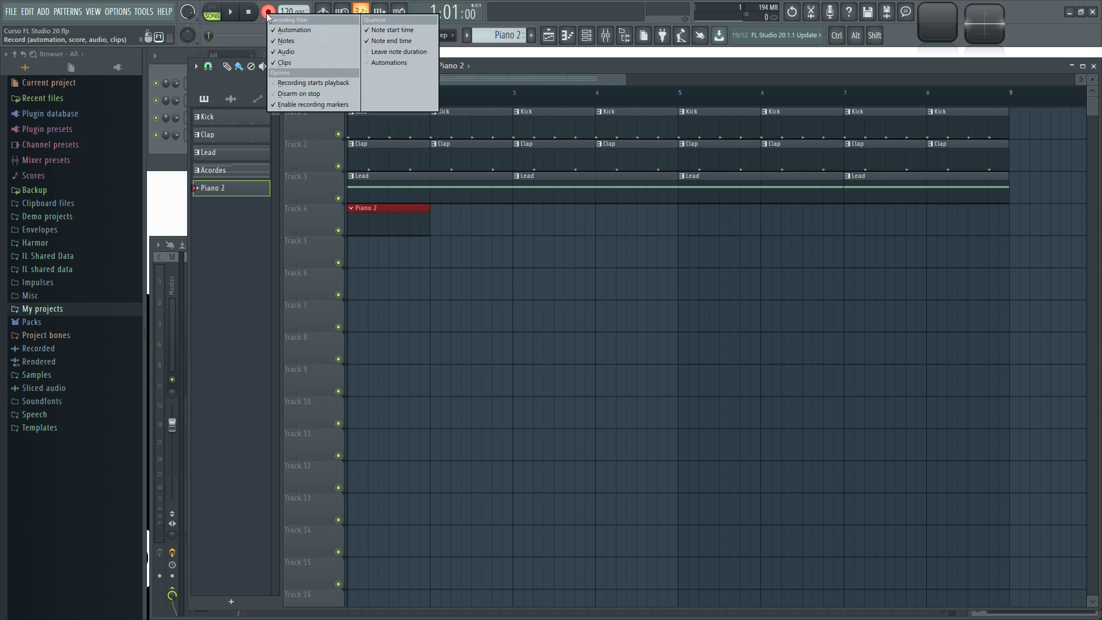
click(252, 26)
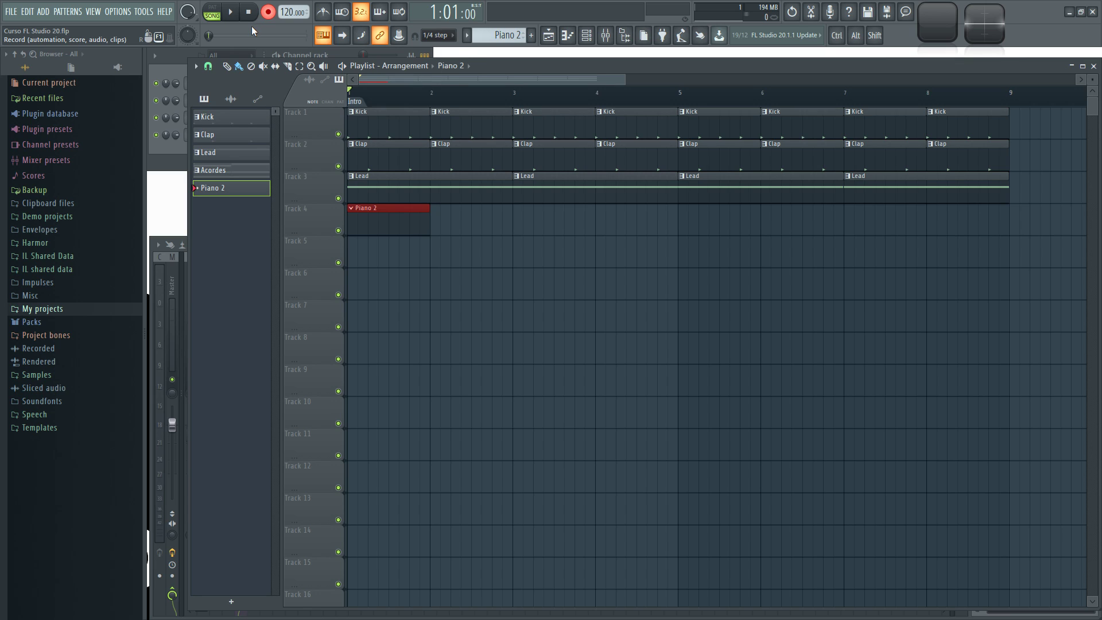
right_click(272, 16)
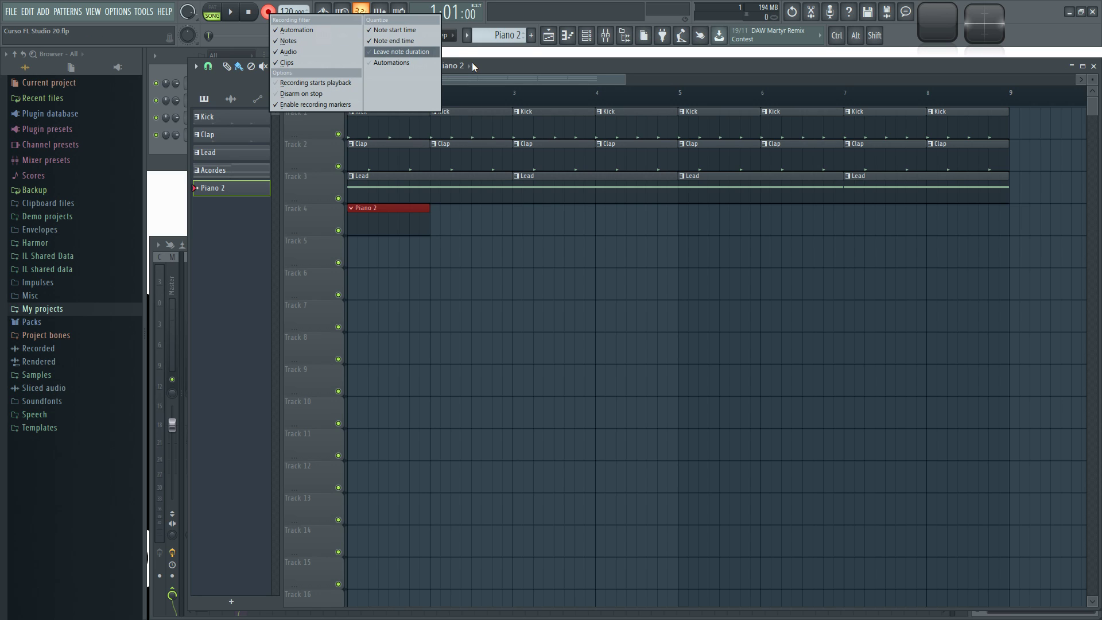
click(515, 63)
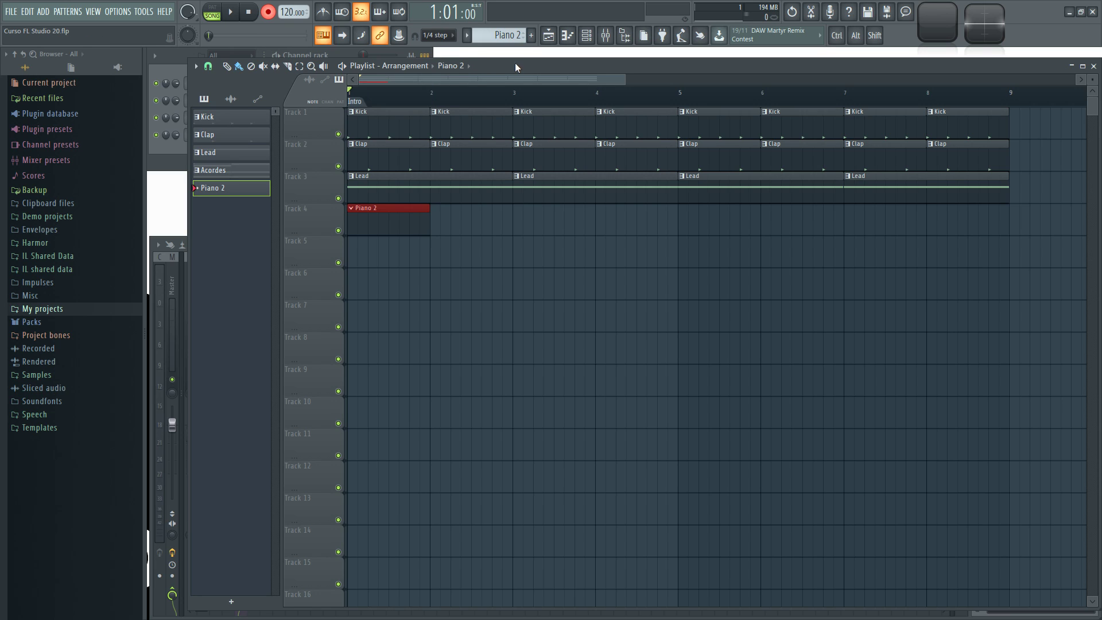
- Open the FL Keys instrument, show its detailed settings and view its channel settings page, then return to the instrument page
click(343, 54)
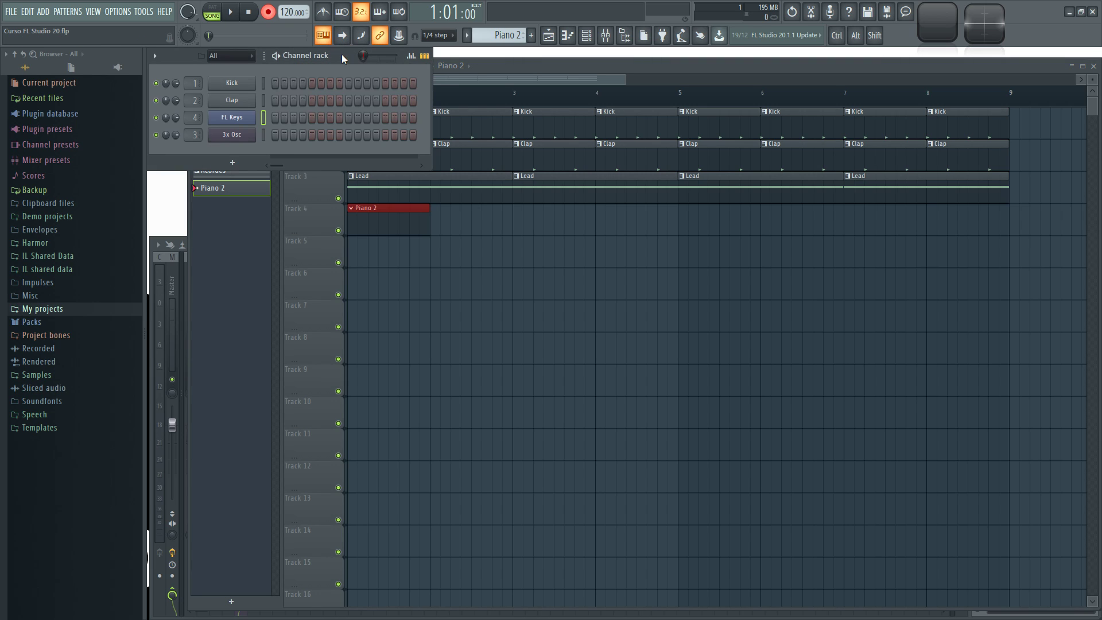
click(236, 118)
key(x)
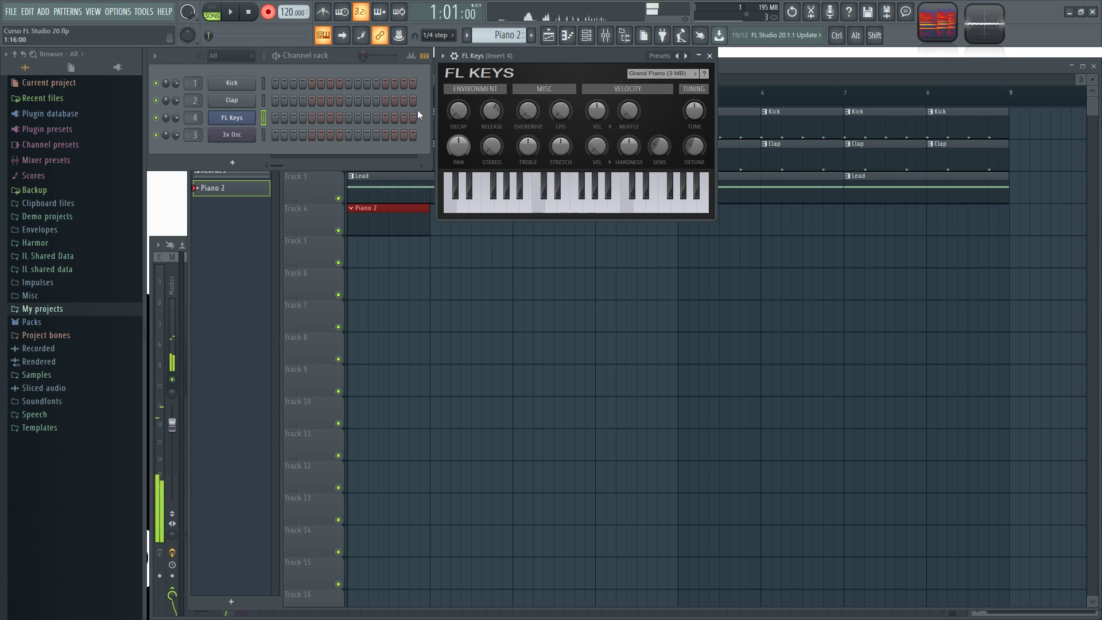
click(453, 56)
key(q)
click(477, 77)
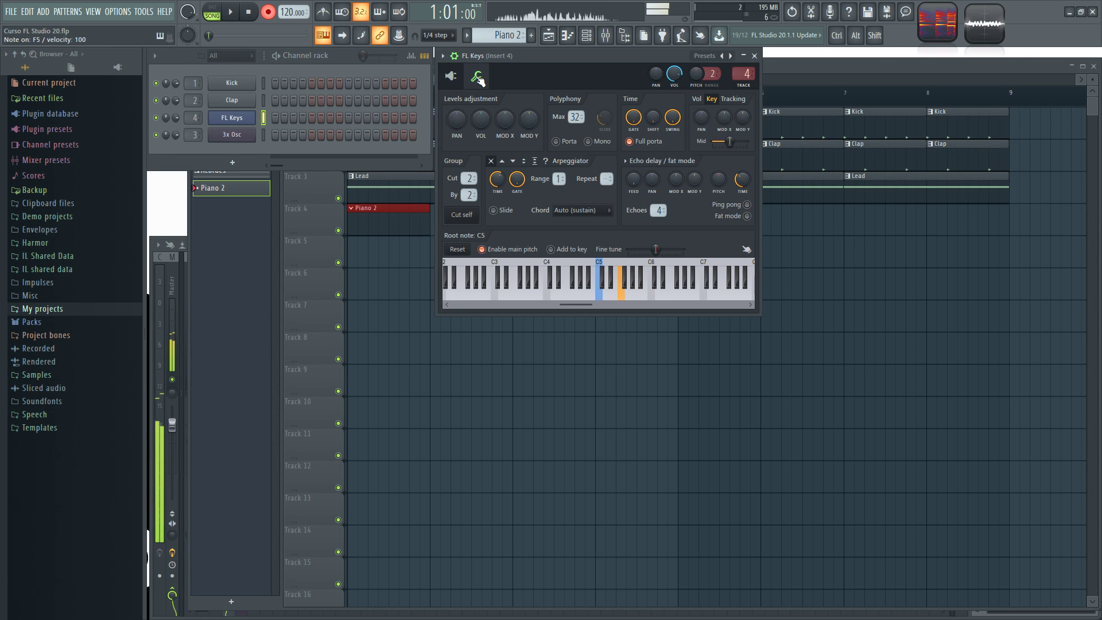
click(450, 77)
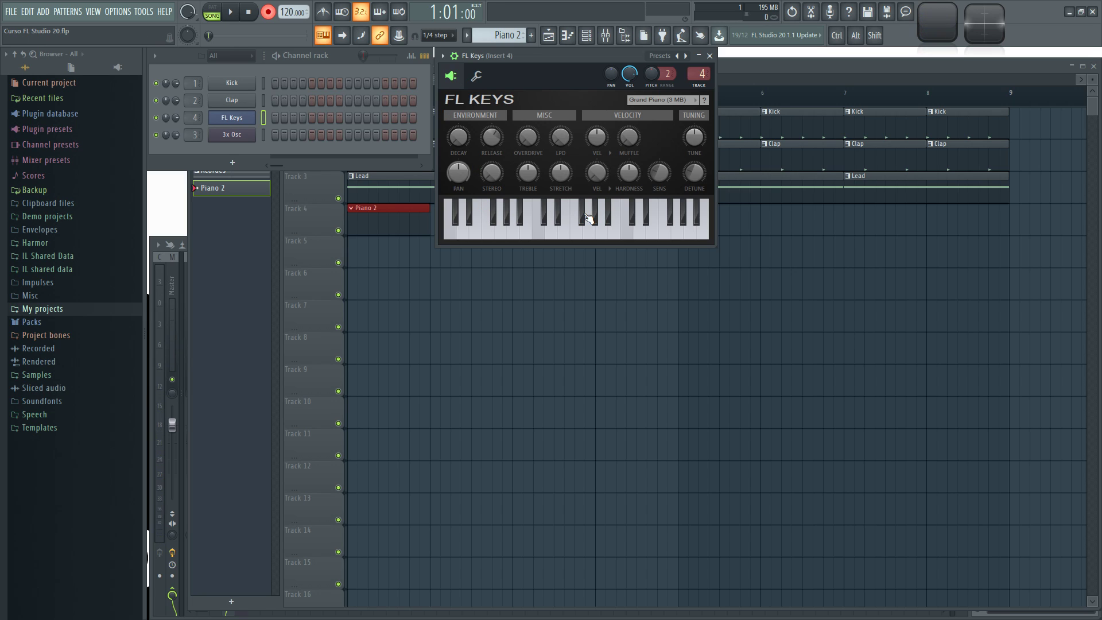
- Play test notes on FL Keys to check that the instrument responds to live input
key(3)
key(2)
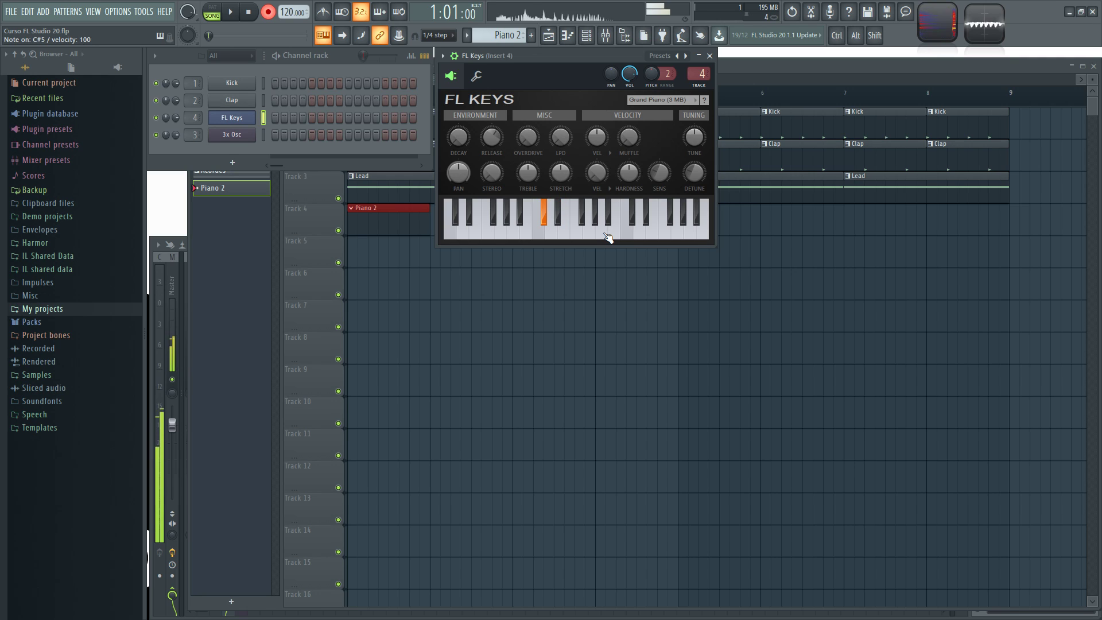
key(6)
key(2)
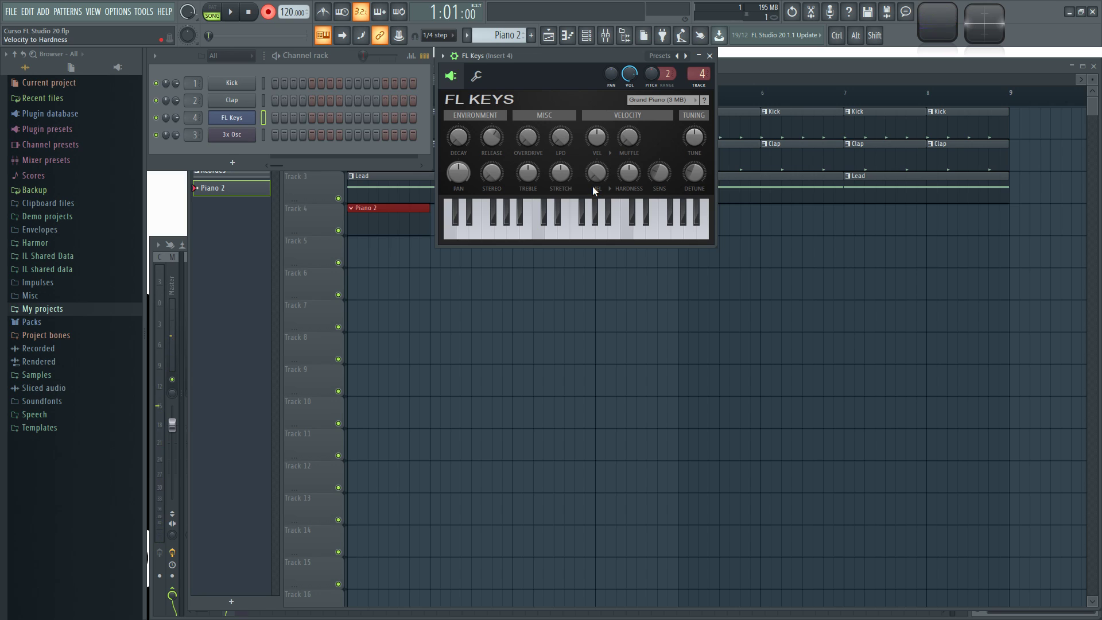
key(q)
key(m)
key(q)
key(m)
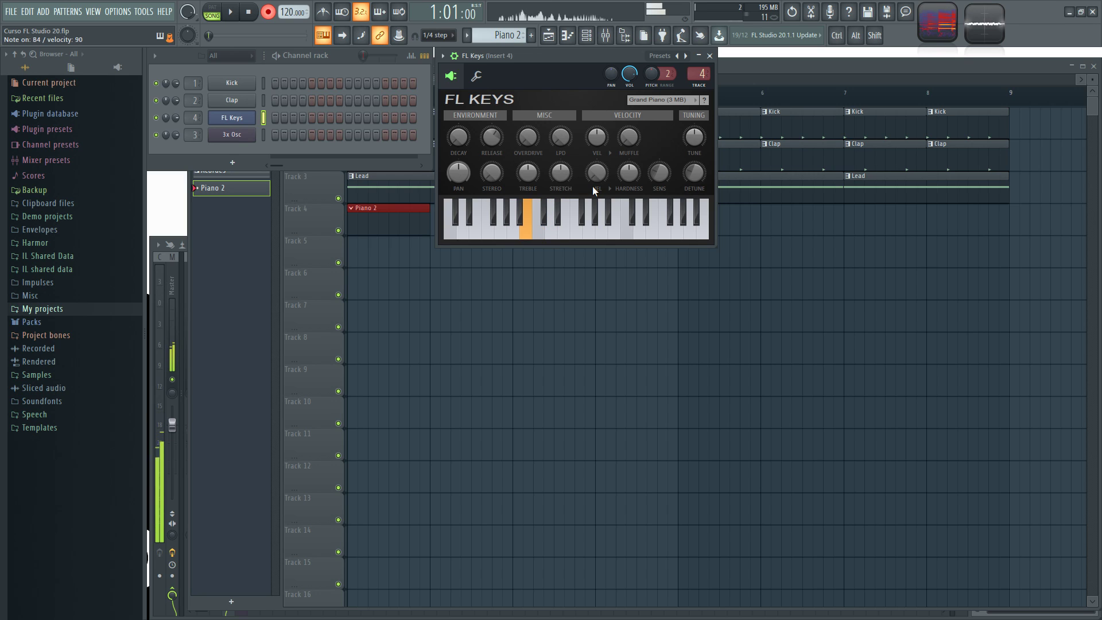
key(x)
key(n)
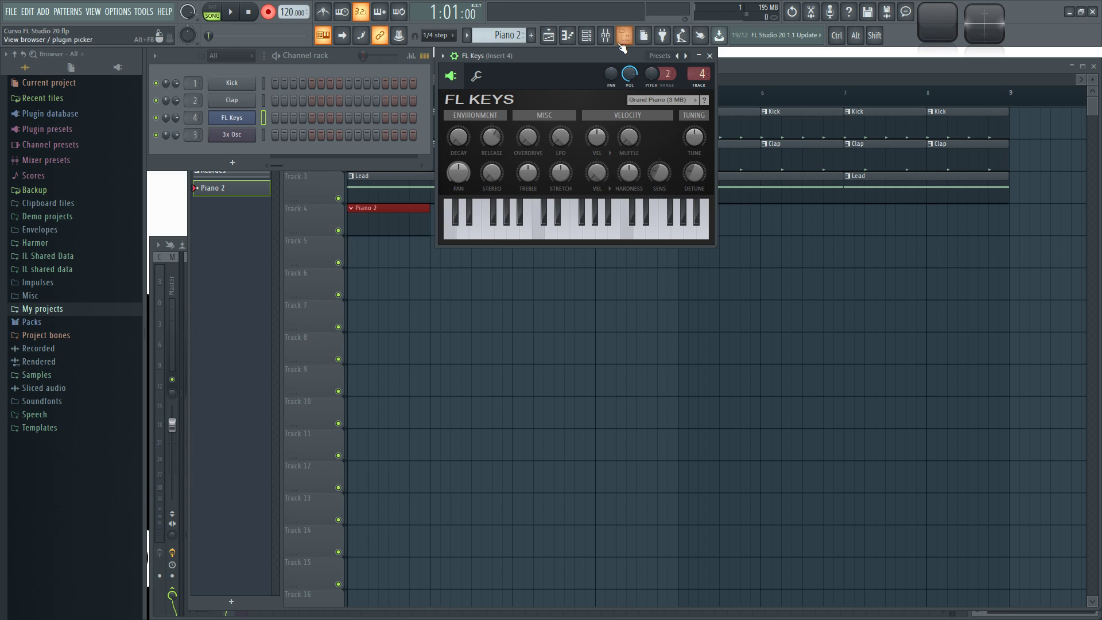
drag(557, 54, 556, 54)
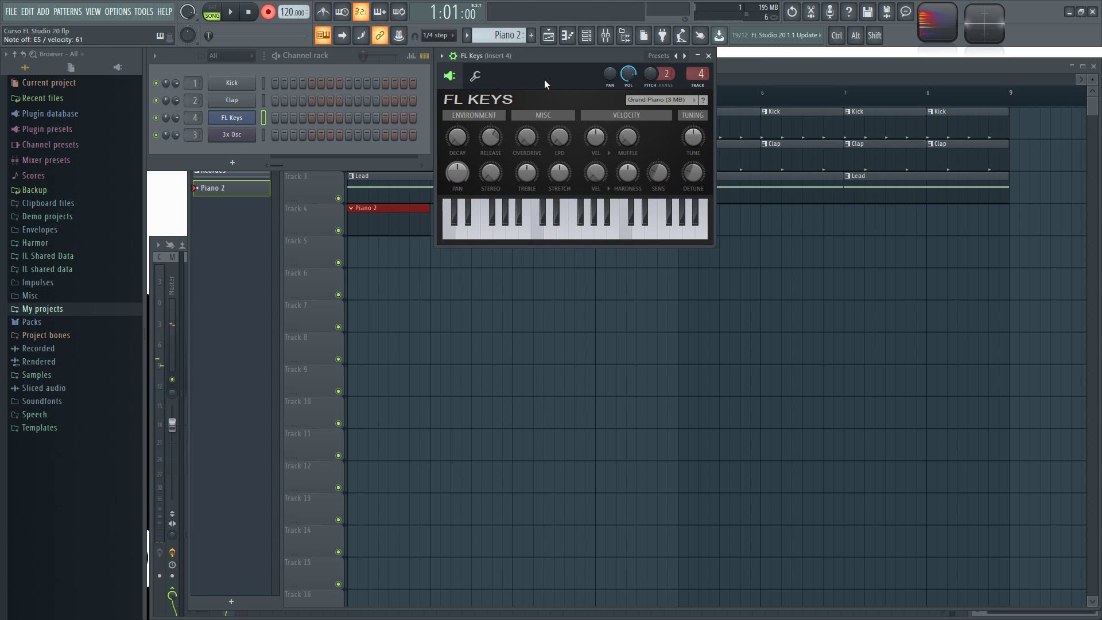
- Record a live FL Keys performance into the Piano 2 pattern along with the song up to bar 9, then stop
click(743, 64)
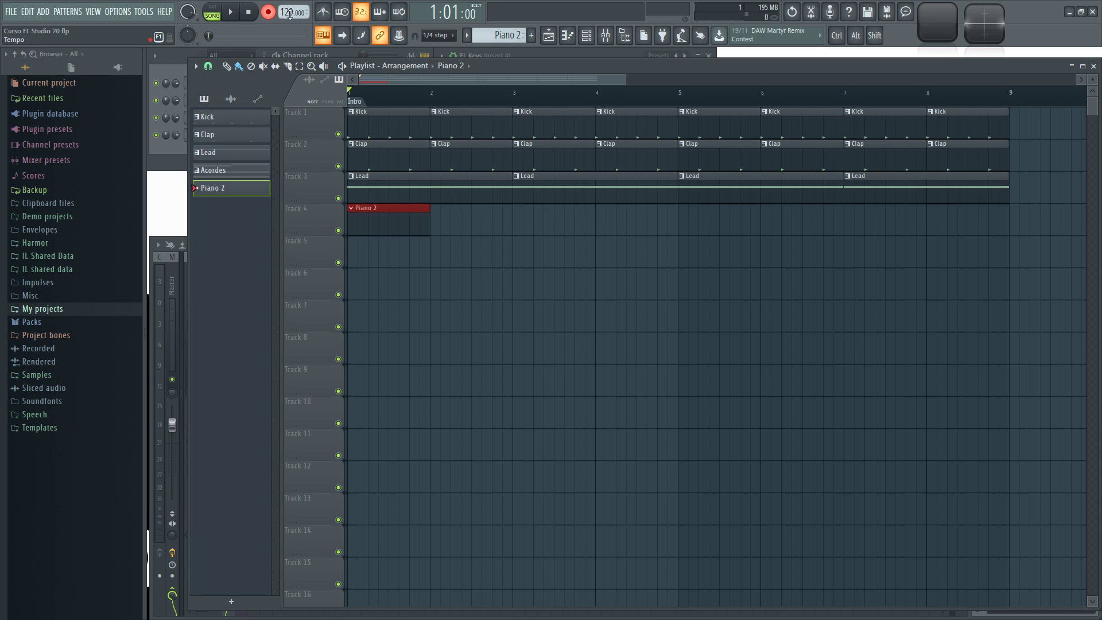
click(232, 14)
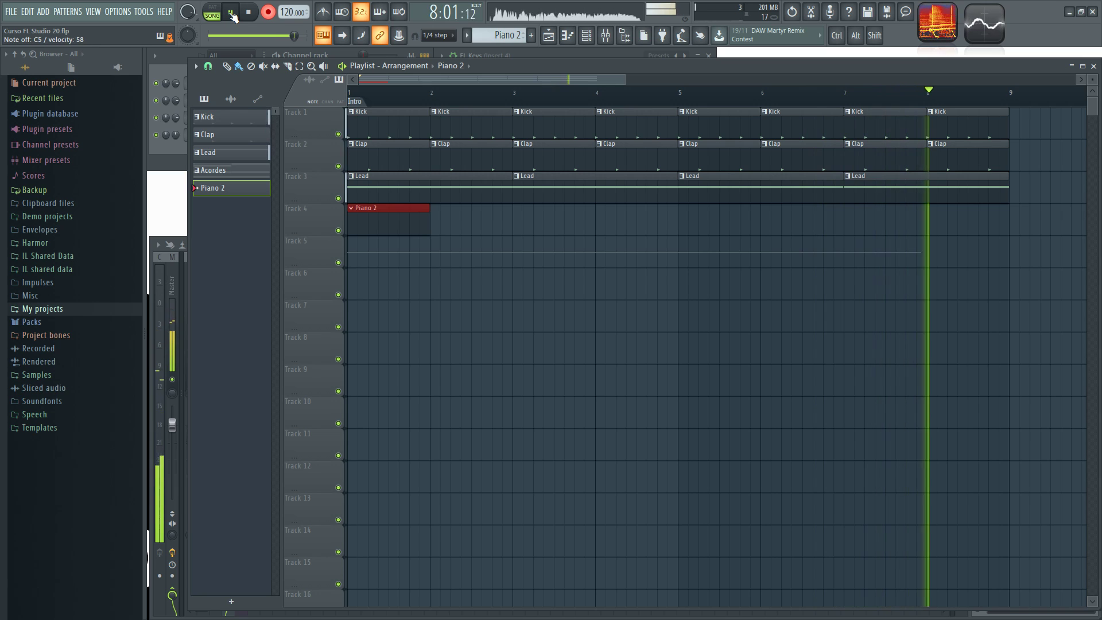
click(231, 13)
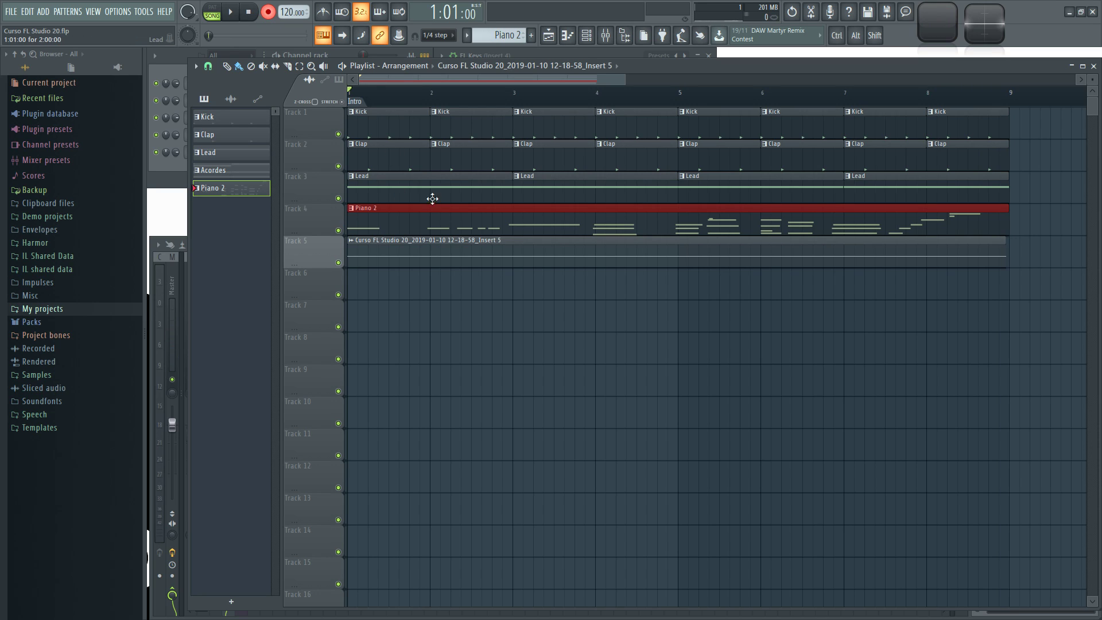
- Open the recorded FL Keys notes of the Piano 2 pattern in the piano roll
drag(652, 250, 554, 214)
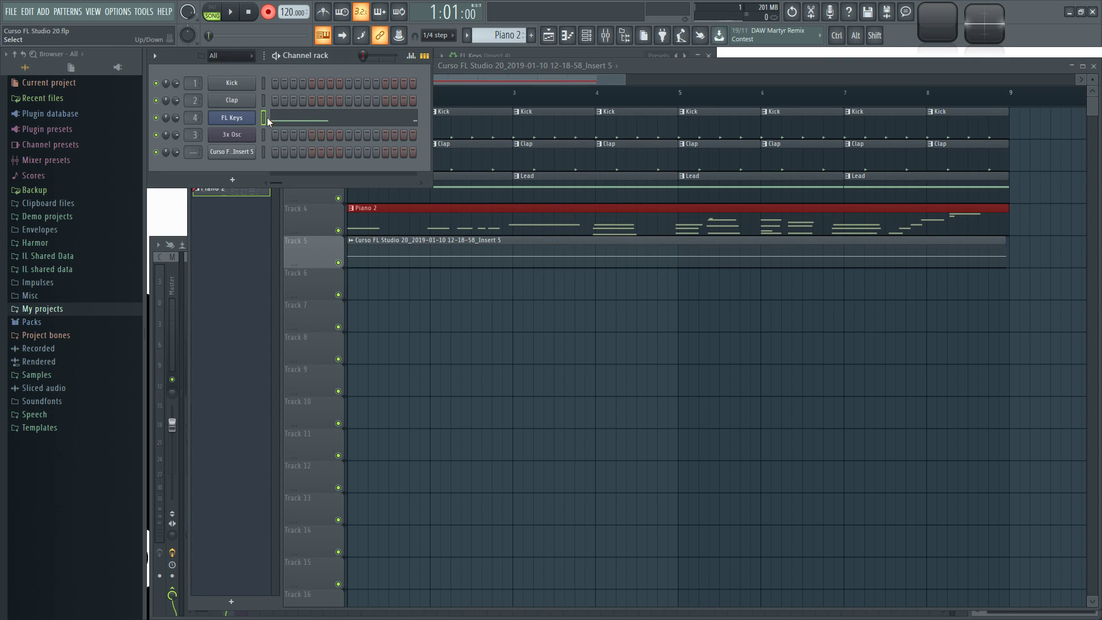
click(323, 120)
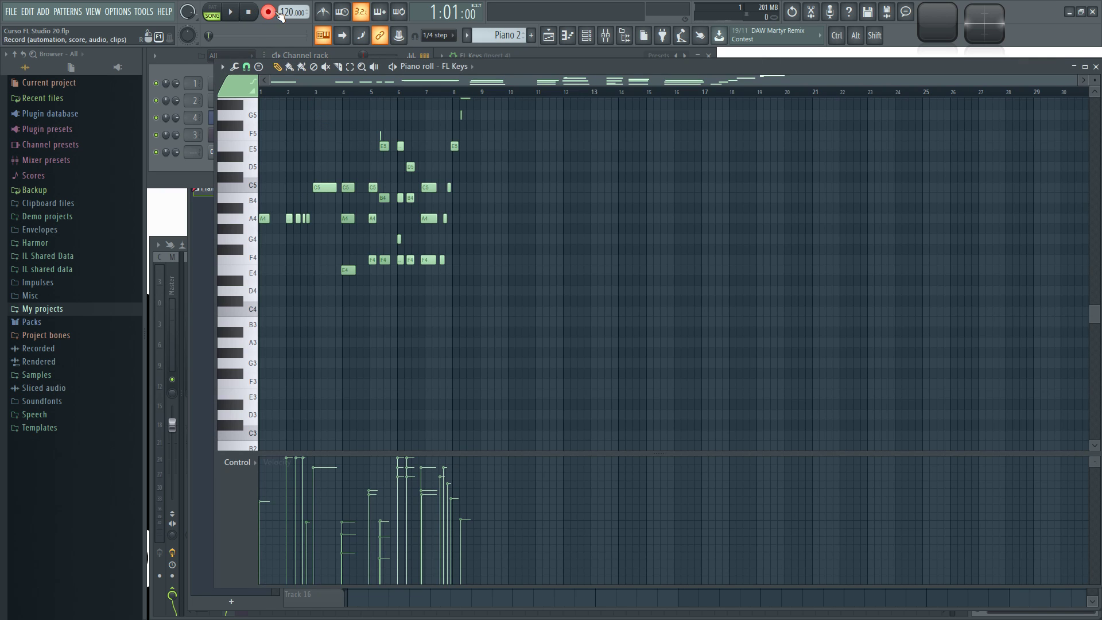
scroll(297, 116, up, 5)
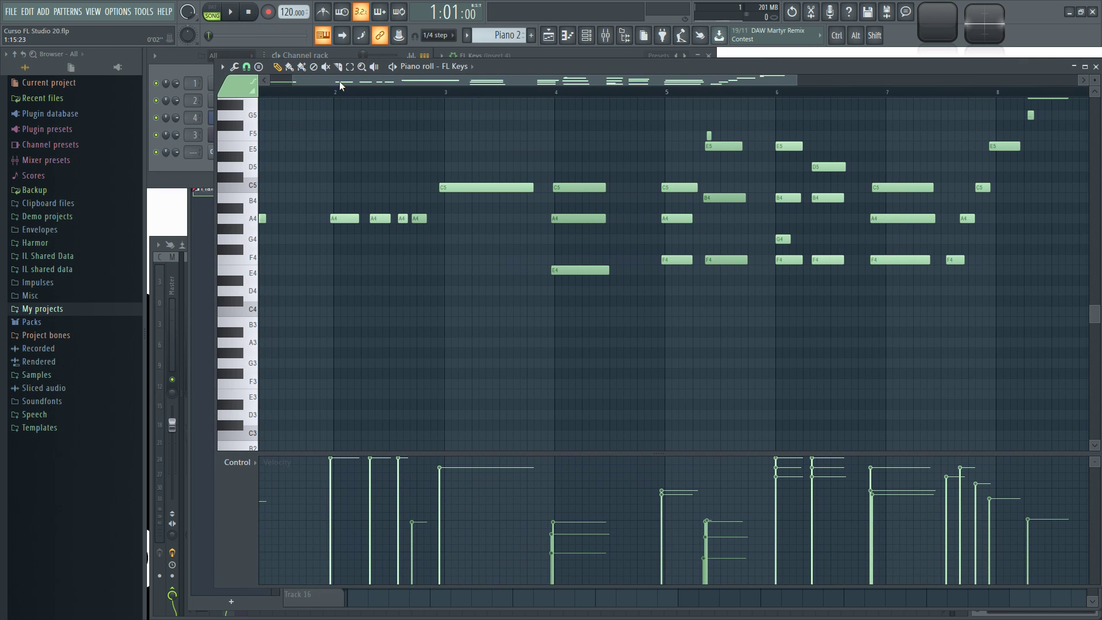
- Switch playback to pattern mode, listen to the recorded piano notes up to about bar 8, and stop
click(212, 10)
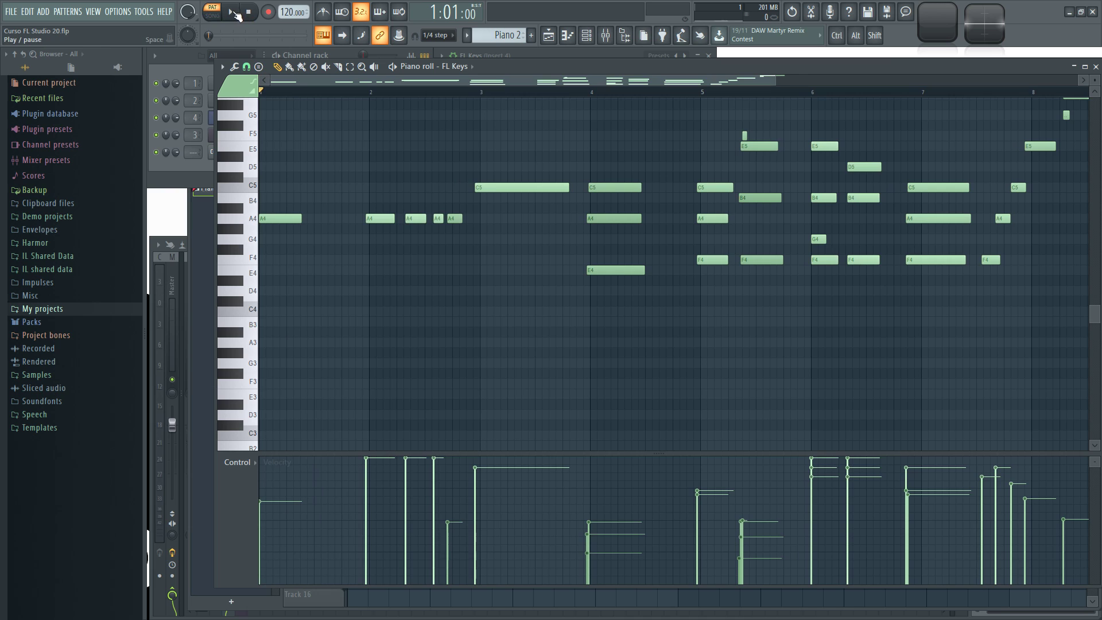
click(230, 11)
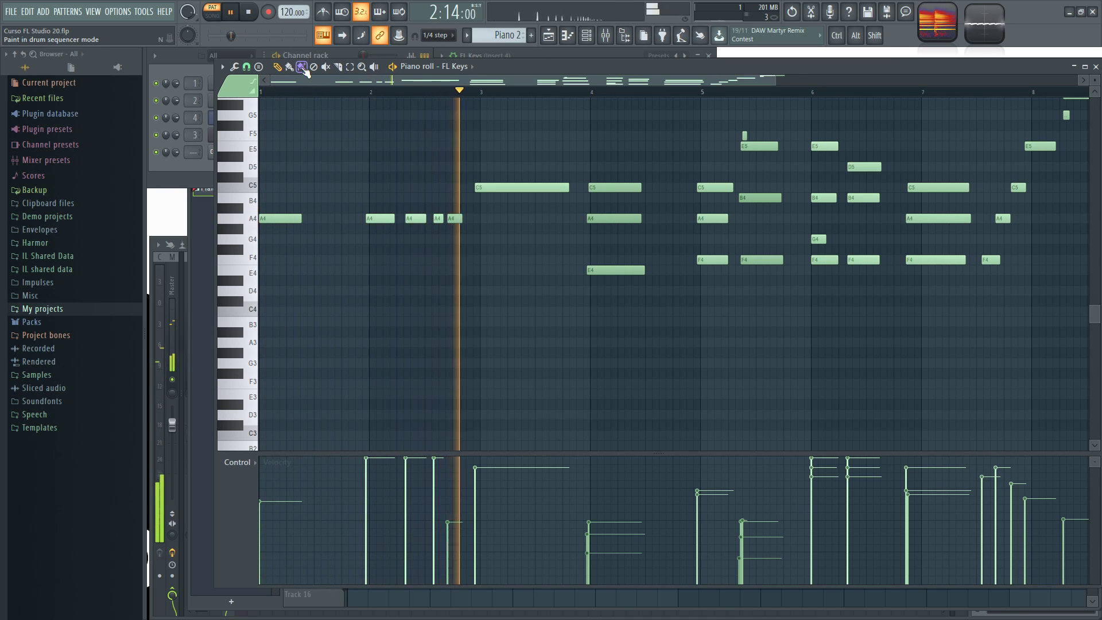
scroll(525, 384, down, 2)
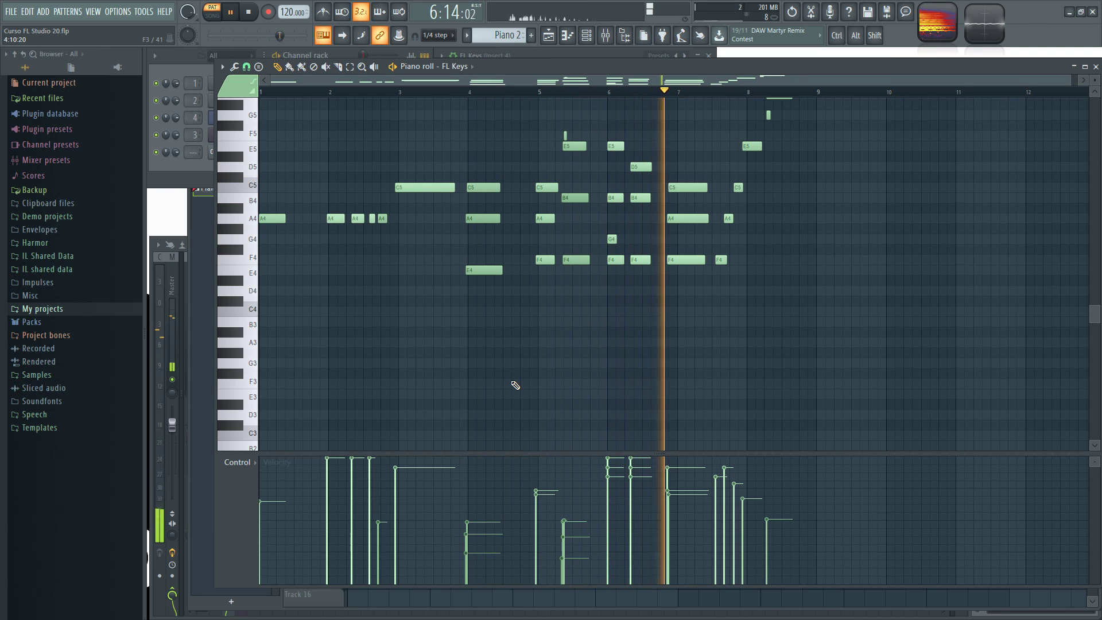
scroll(469, 368, up, 1)
scroll(469, 369, up, 2)
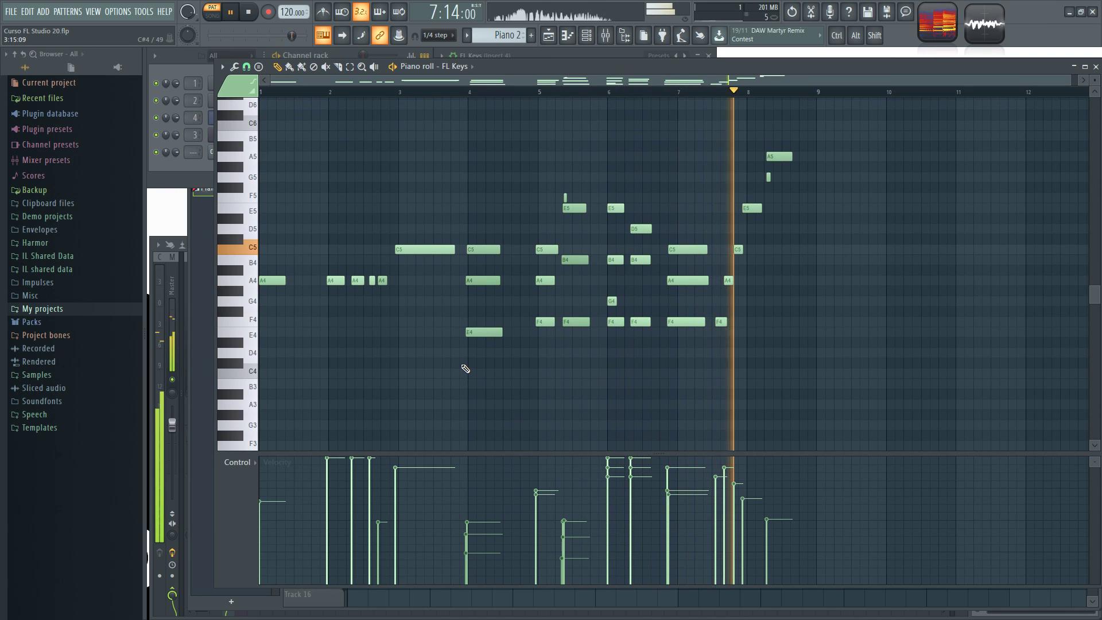
key(space)
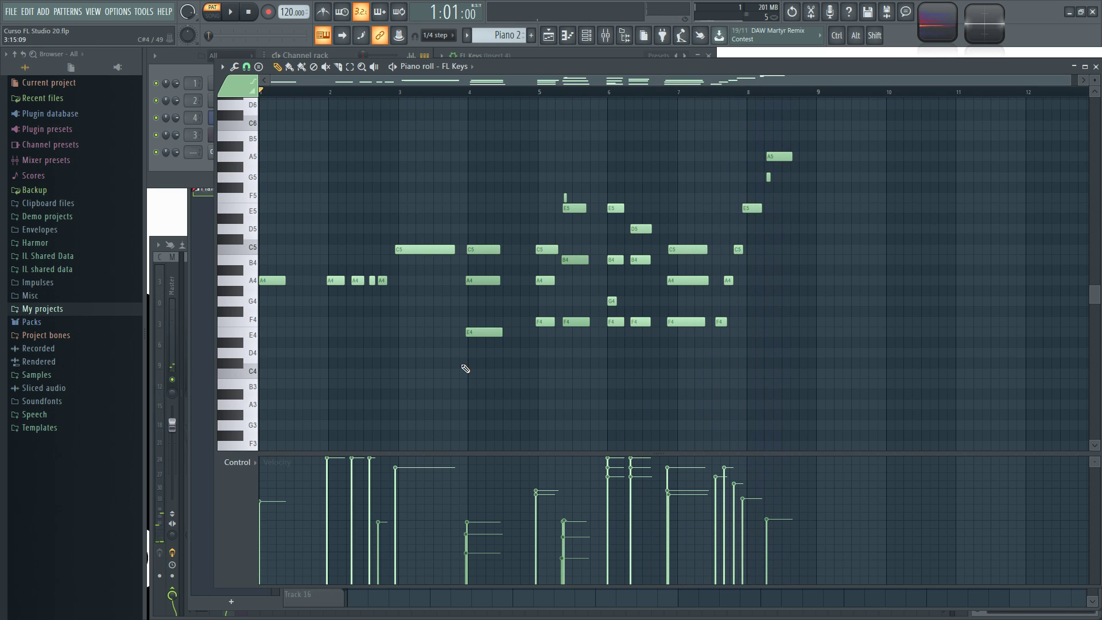
- Quantize the recorded piano notes to the grid in the piano roll
scroll(401, 118, up, 2)
drag(396, 81, 338, 81)
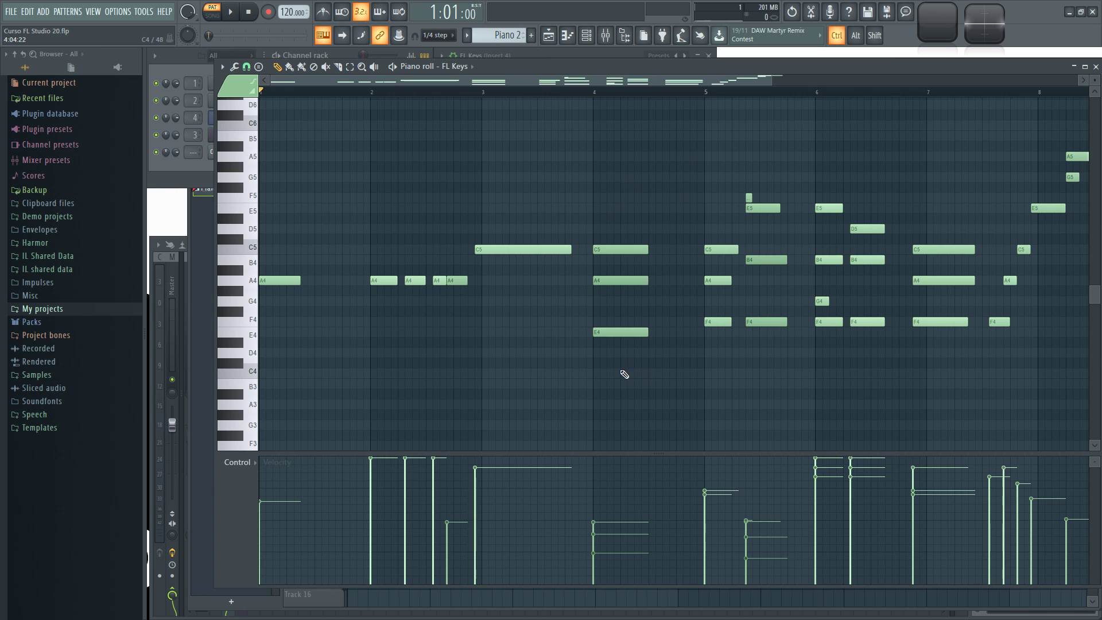
scroll(720, 376, down, 2)
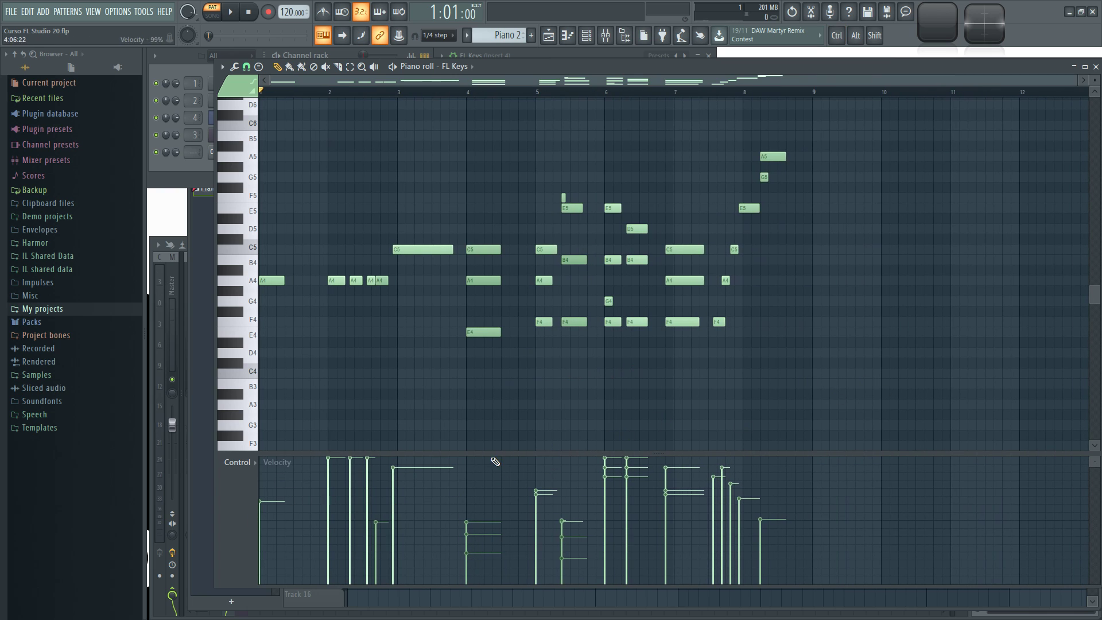
- Select all the piano notes and apply Scale levels with Multiply and Offset raised to maximum to bring every velocity to full
drag(1021, 396, 259, 131)
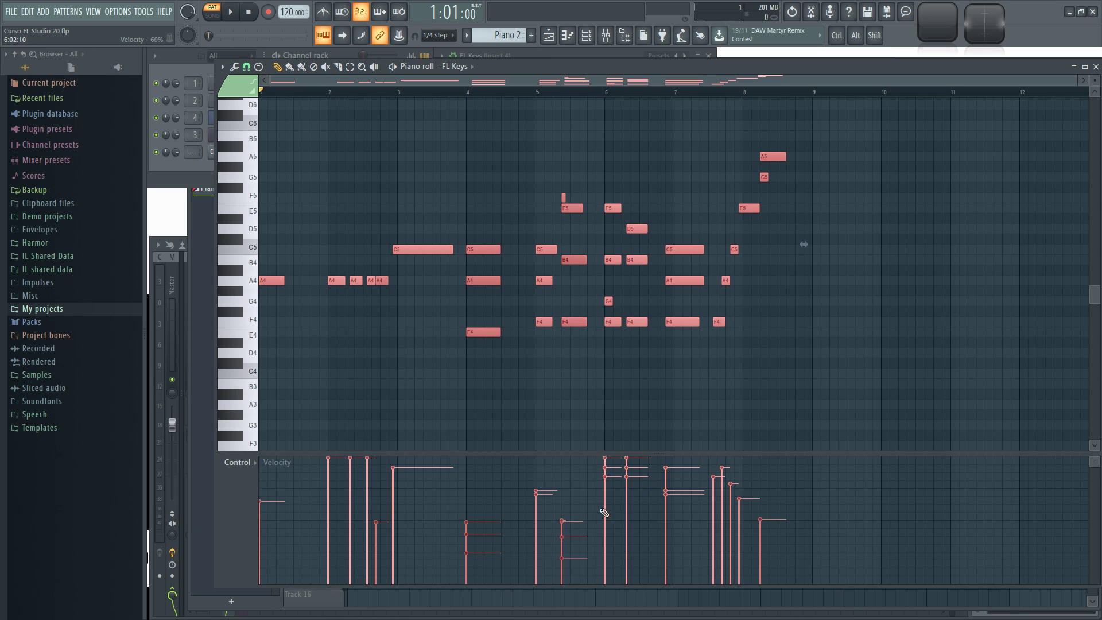
scroll(466, 489, up, 3)
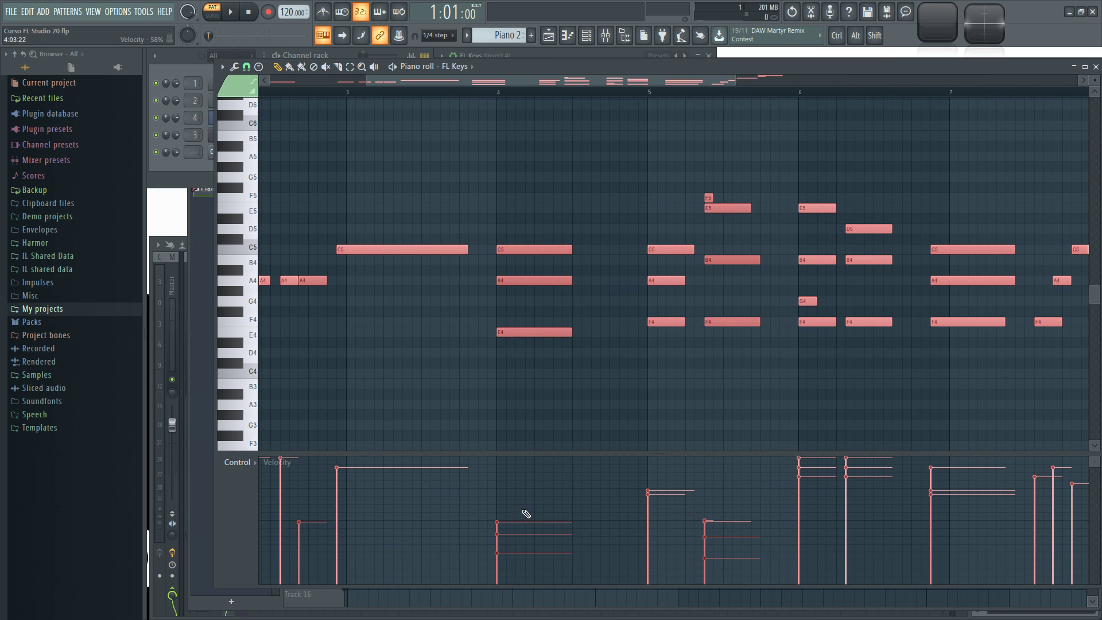
scroll(819, 504, down, 3)
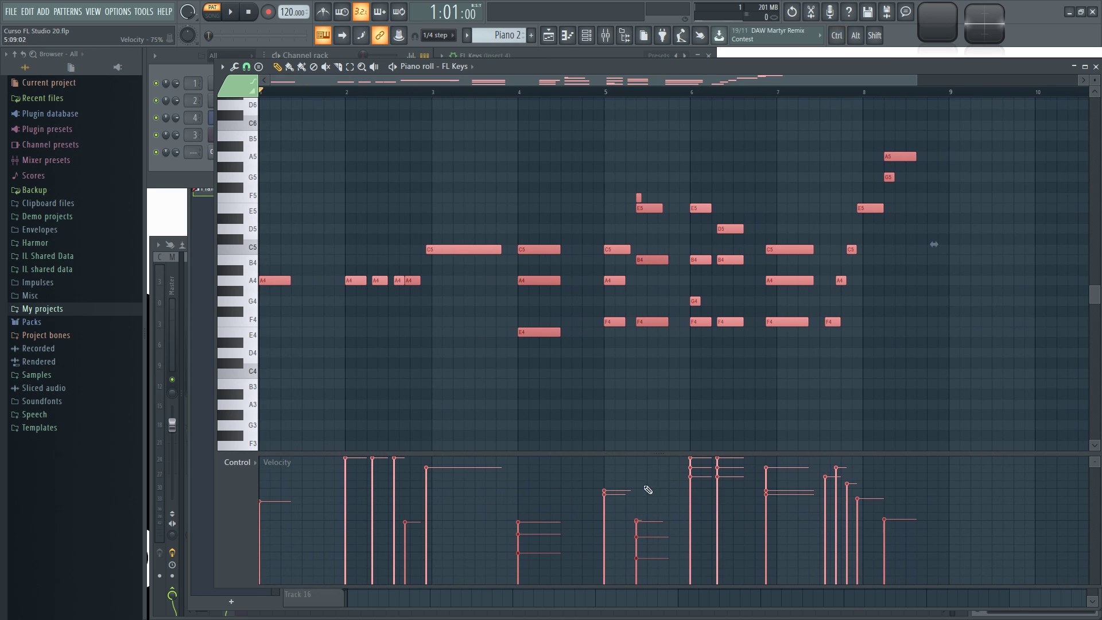
click(233, 67)
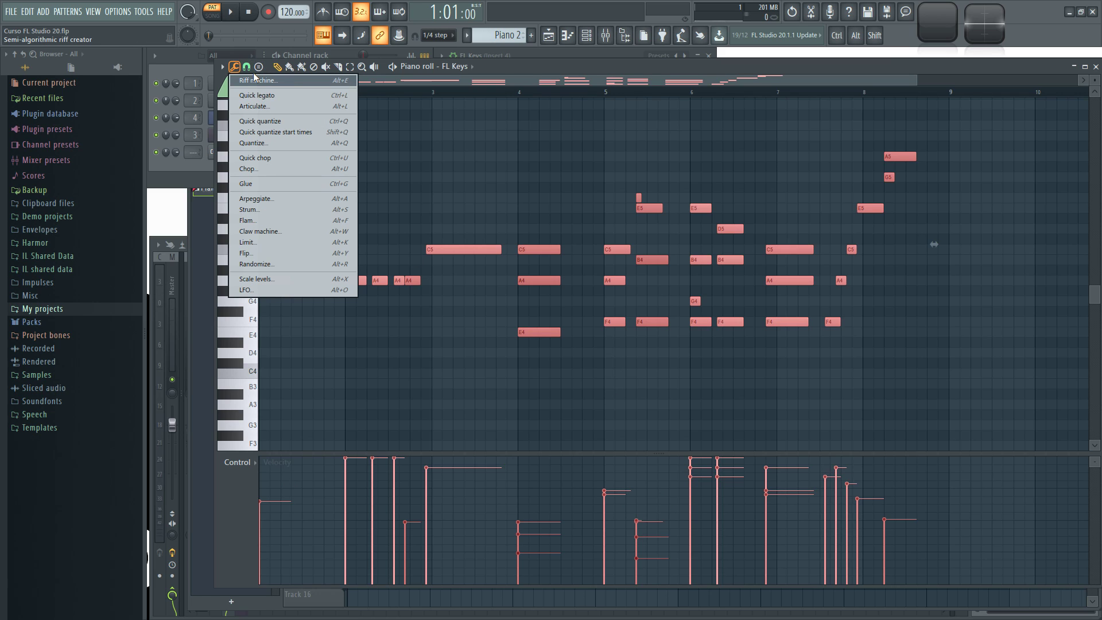
click(256, 279)
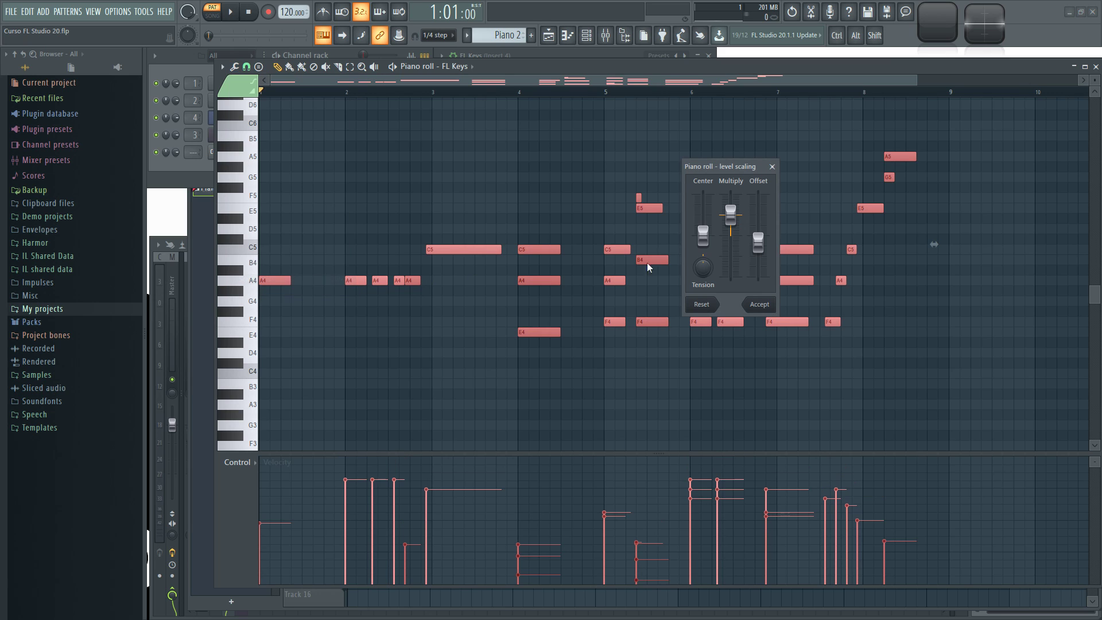
drag(730, 214, 730, 194)
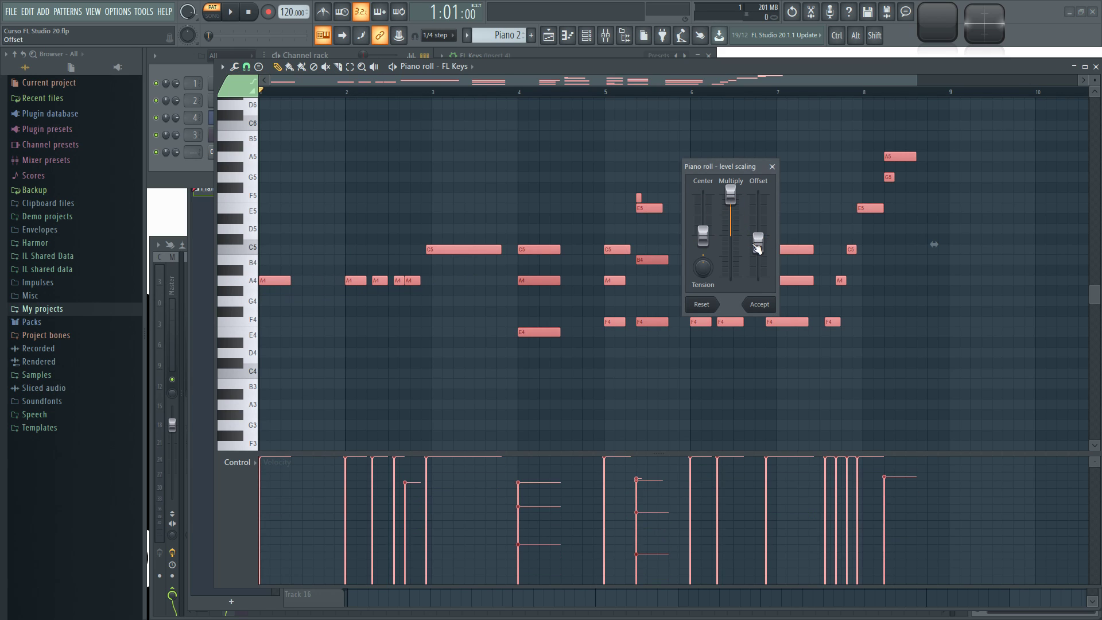
drag(758, 241, 758, 195)
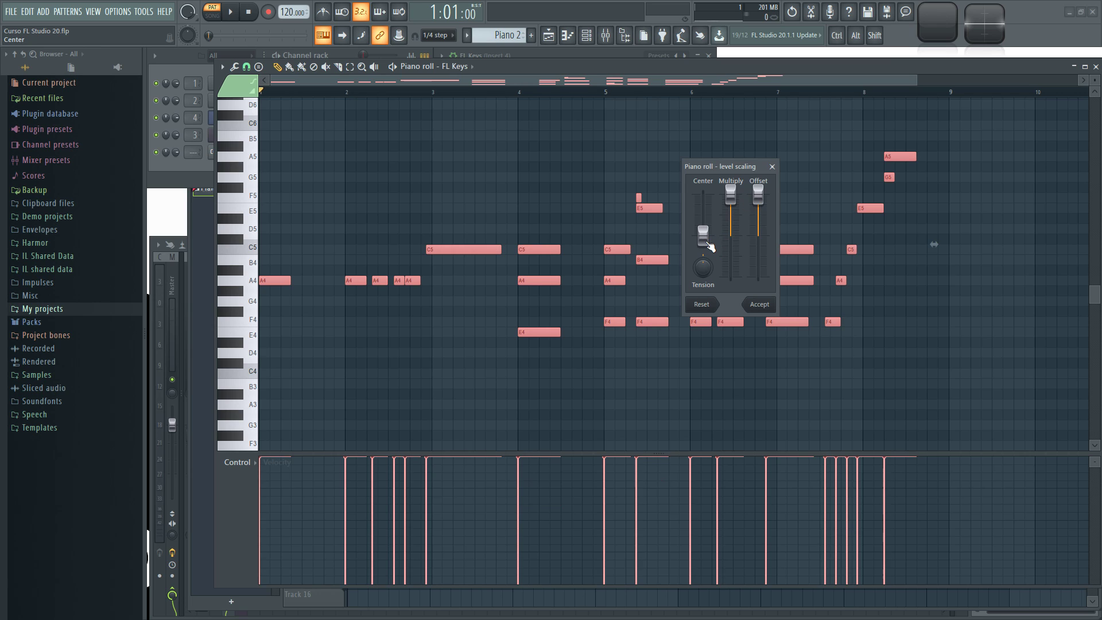
click(761, 306)
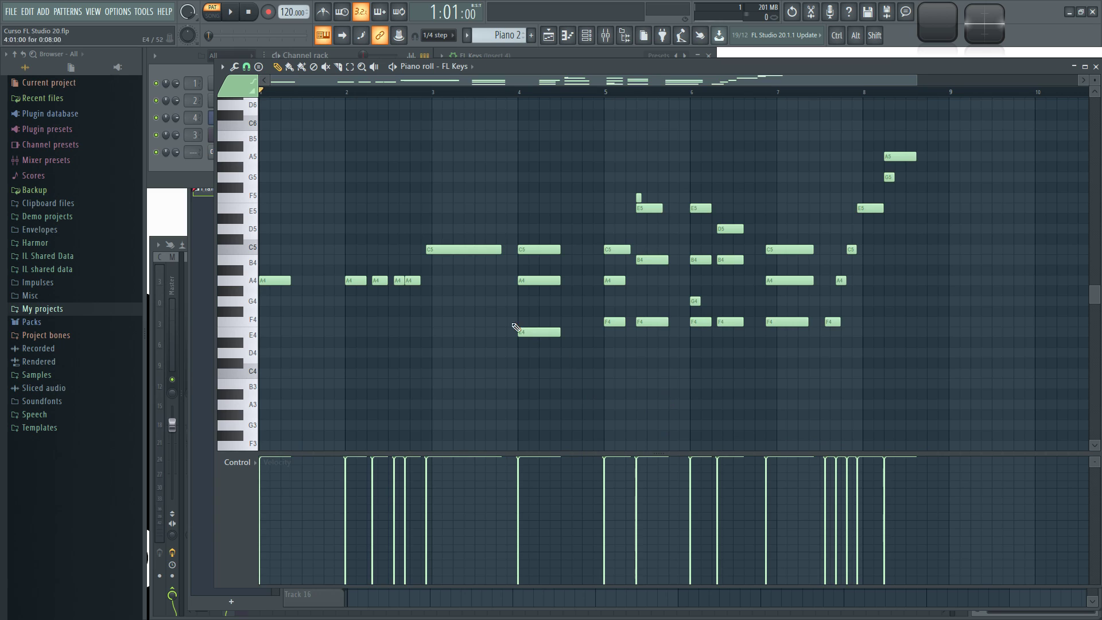
- Apply Scale levels to all the notes again, lowering Offset slightly below centre to reduce their velocities evenly
key(ctrl)
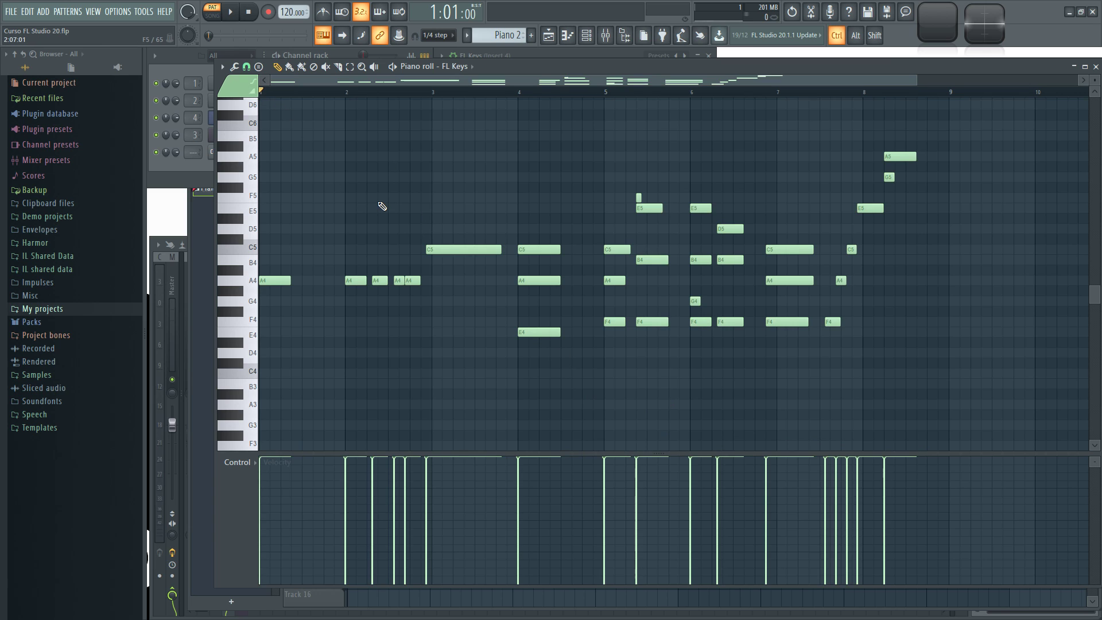
key(ctrl+a)
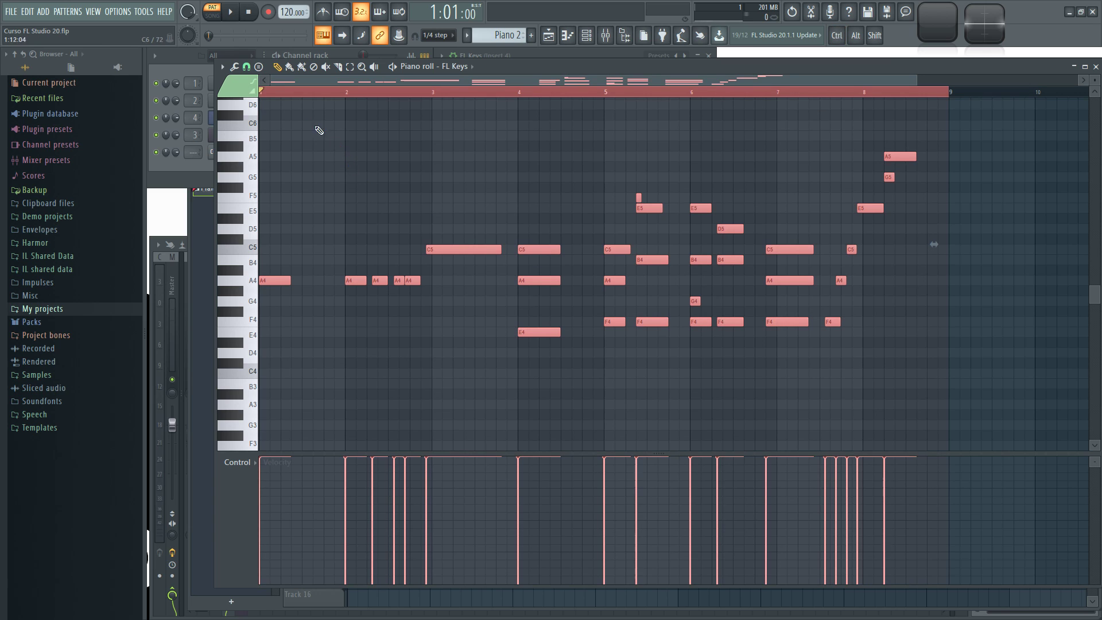
click(234, 67)
click(270, 282)
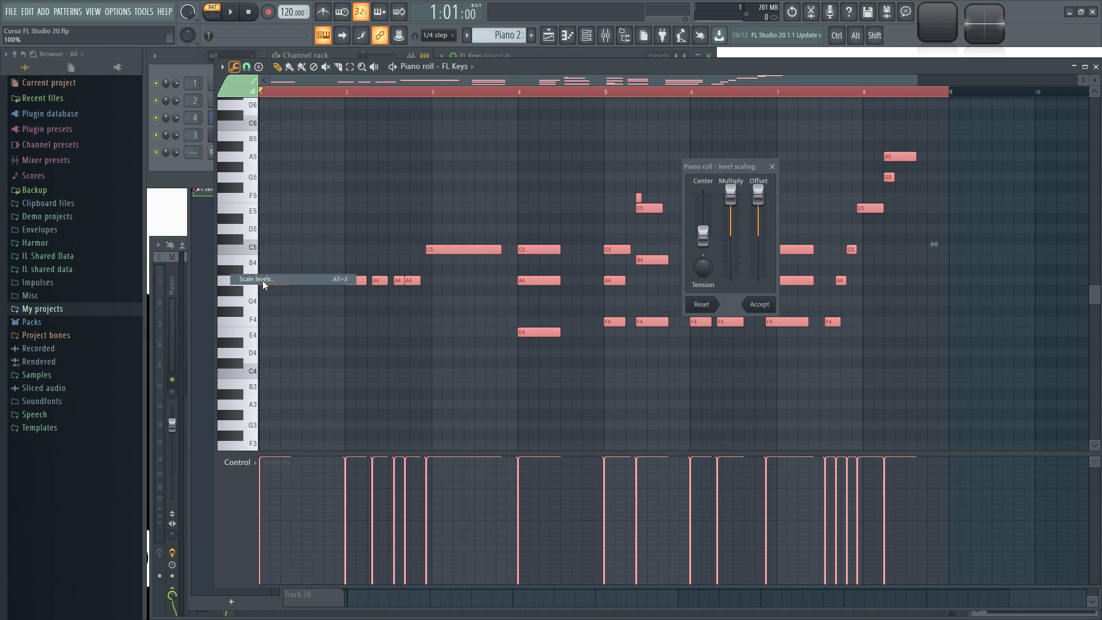
drag(757, 195, 762, 256)
click(758, 306)
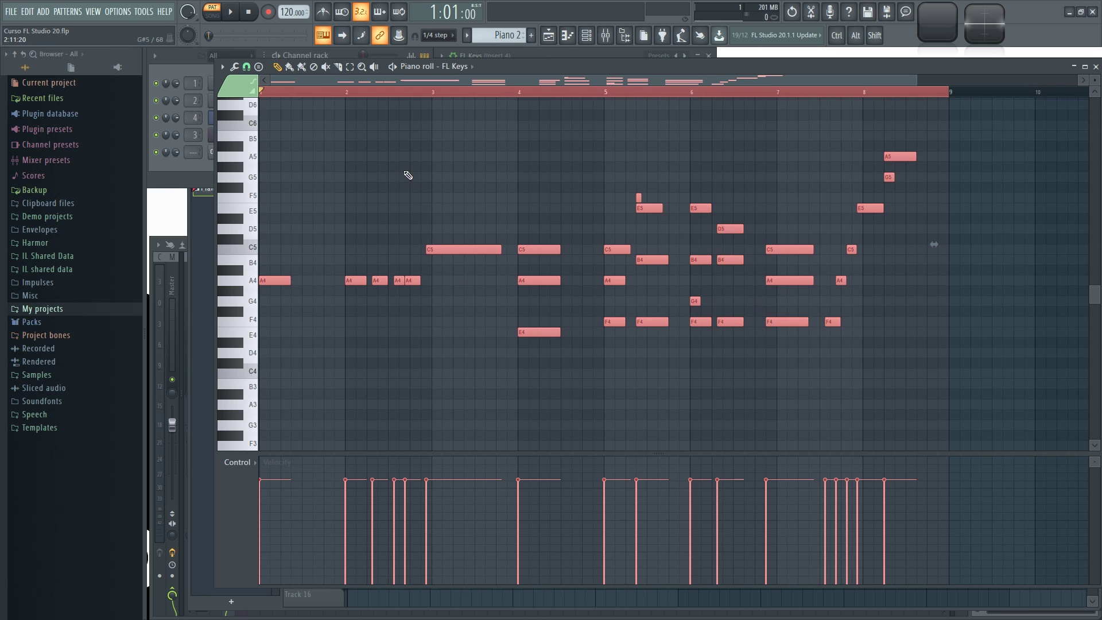
- Deselect the notes, listen to the pattern up to about the end of bar 3, and stop playback
key(ctrl+d)
key(space)
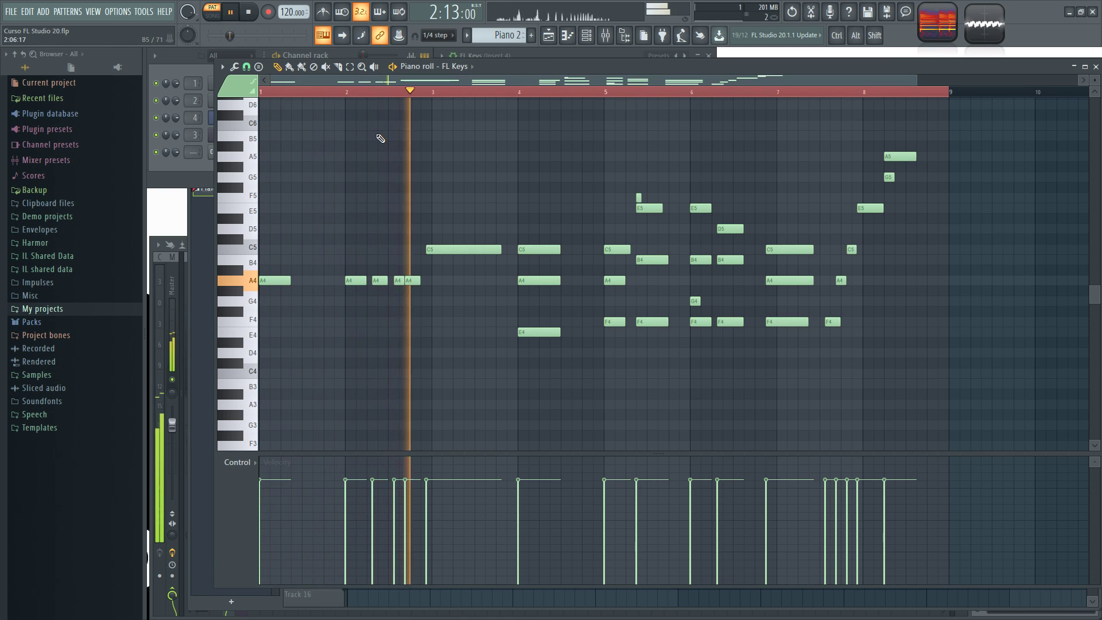
ctrl+scroll(435, 188, up, 2)
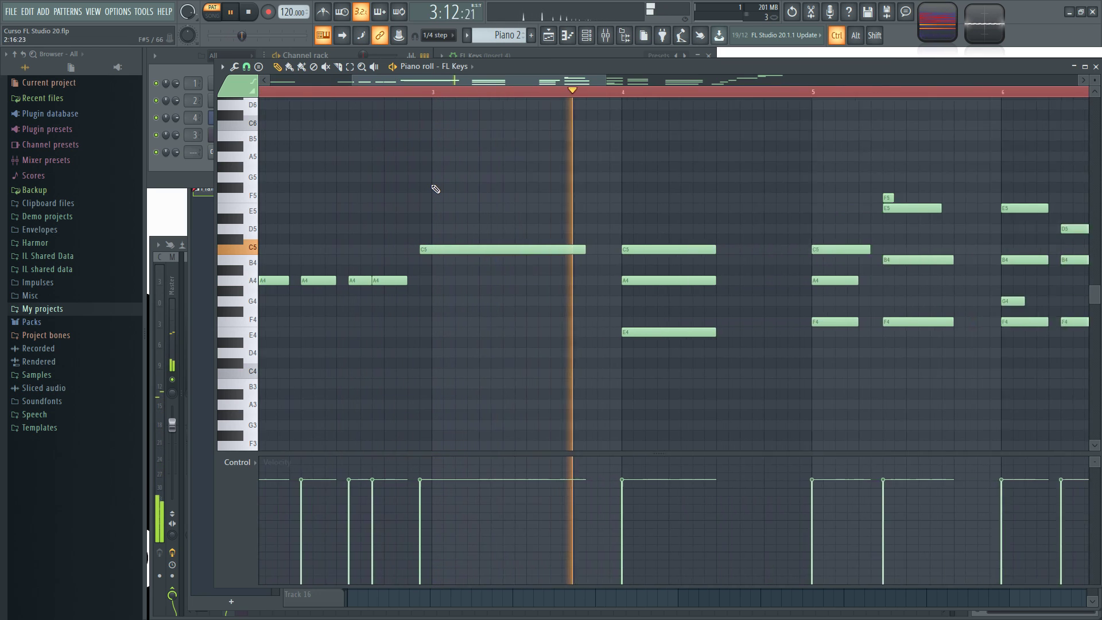
ctrl+scroll(436, 188, up, 1)
key(space)
- Move the long C5 note to the start of bar 3, lengthen the G4 in bar 6 to match its chord, and close the piano roll
drag(432, 251, 445, 253)
drag(696, 222, 551, 209)
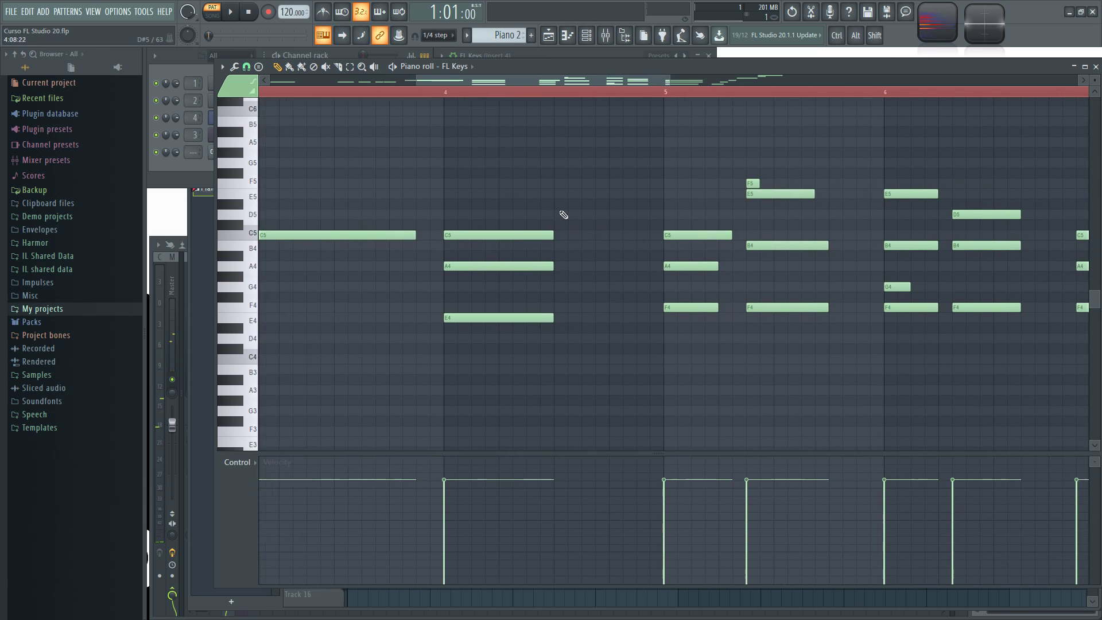
click(759, 193)
scroll(826, 177, right, 5)
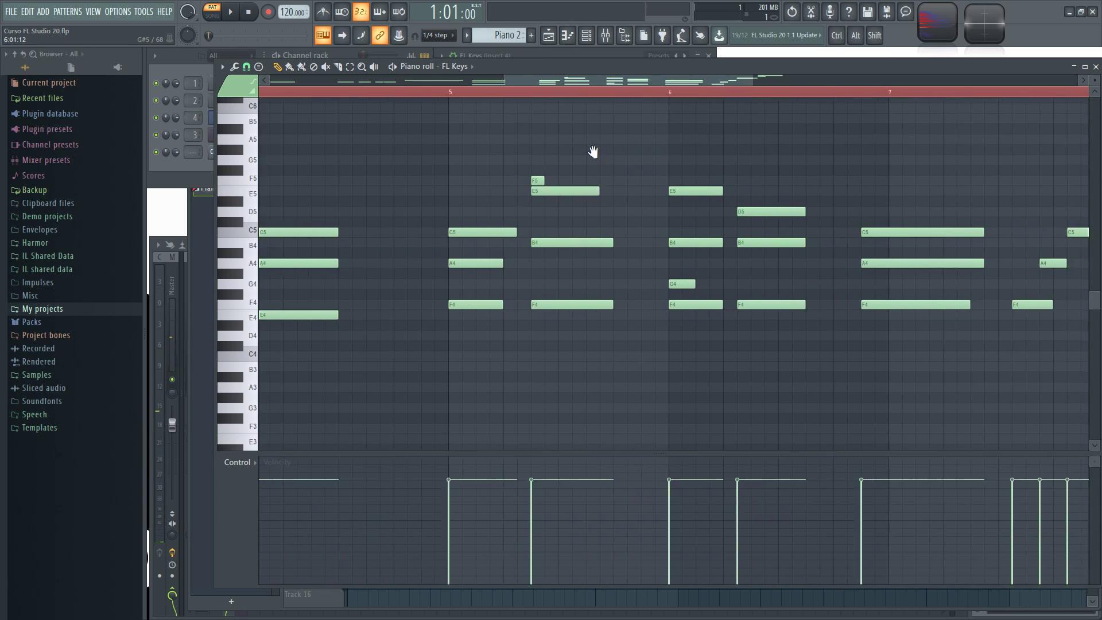
scroll(608, 153, down, 2)
ctrl+scroll(674, 182, down, 4)
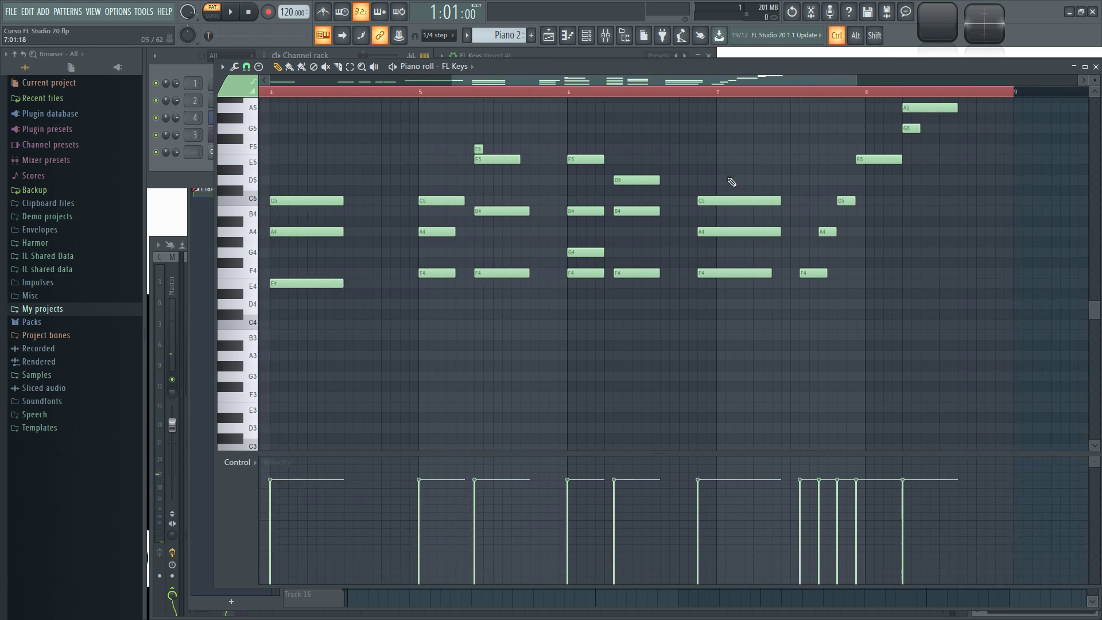
scroll(533, 255, up, 3)
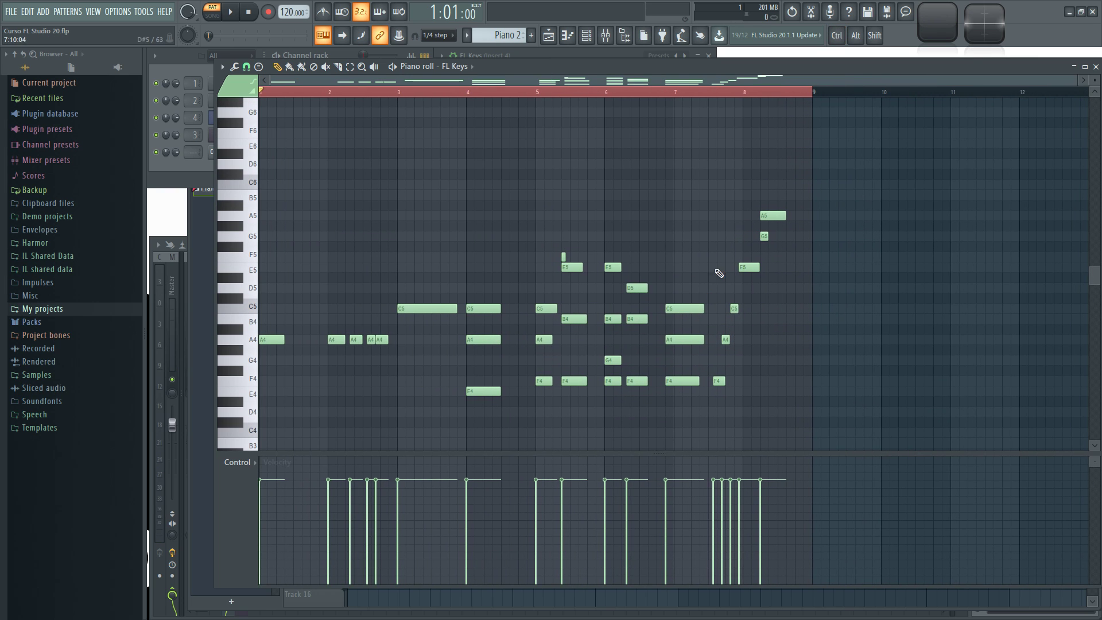
click(1095, 67)
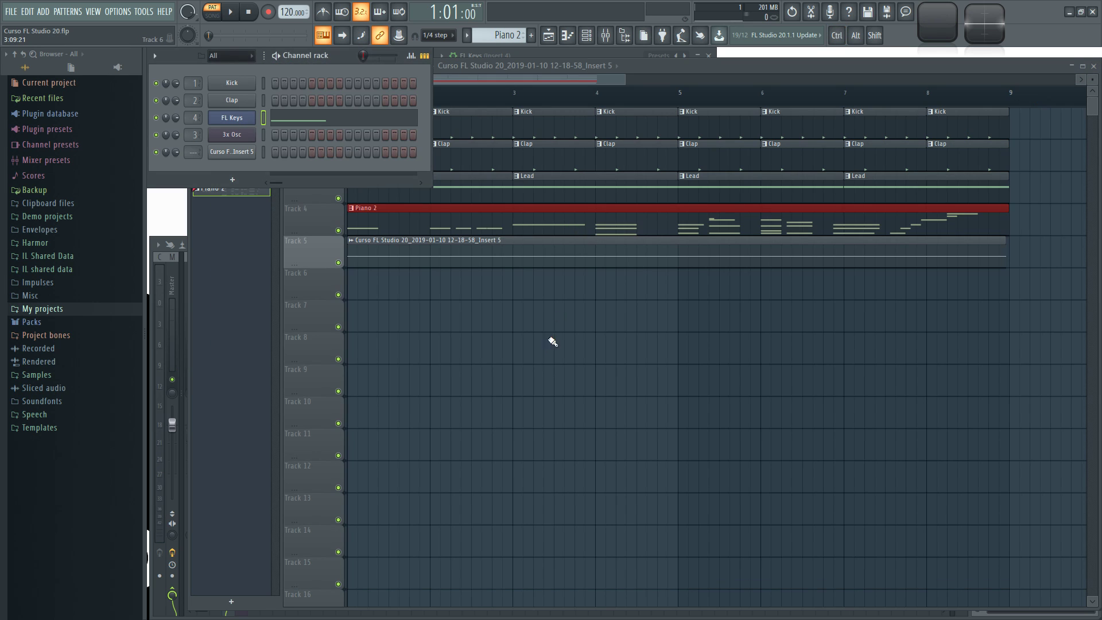
click(333, 68)
- Turn on half speed for the project tempo, listen to the pattern, and stop playback
right_click(292, 10)
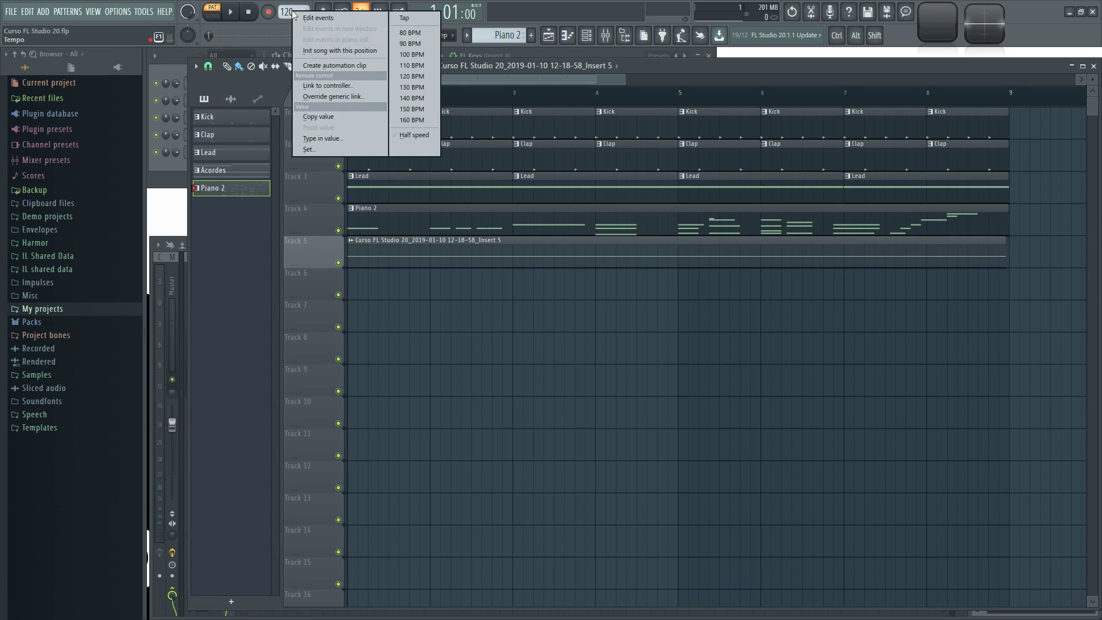
click(412, 136)
key(space)
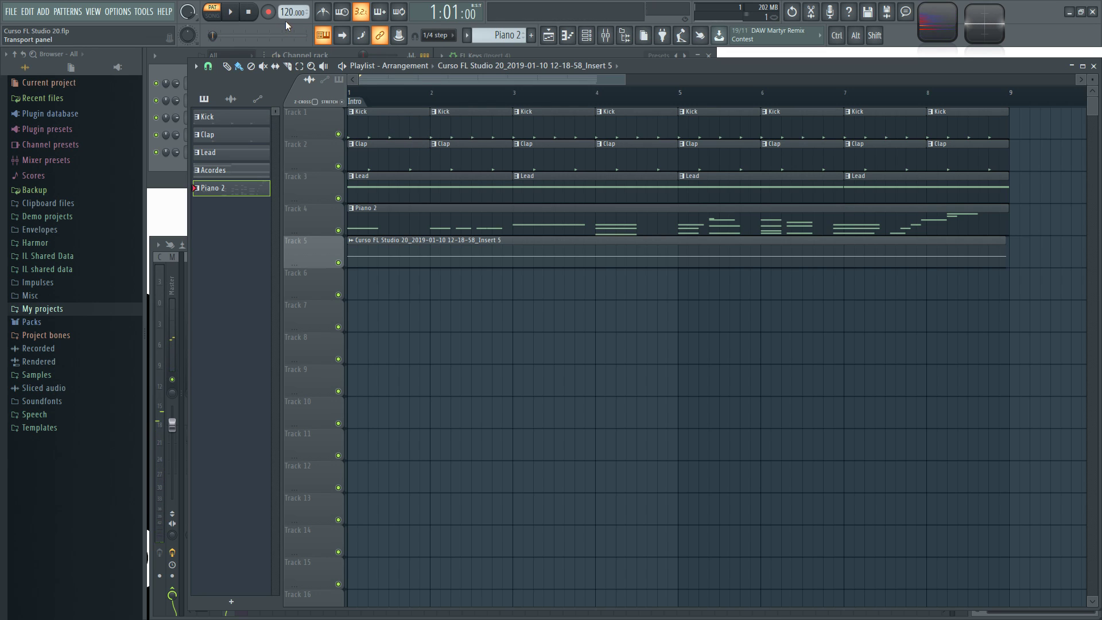
key(space)
- Turn half speed off, play the pattern at normal speed, and stop playback
right_click(287, 14)
click(420, 139)
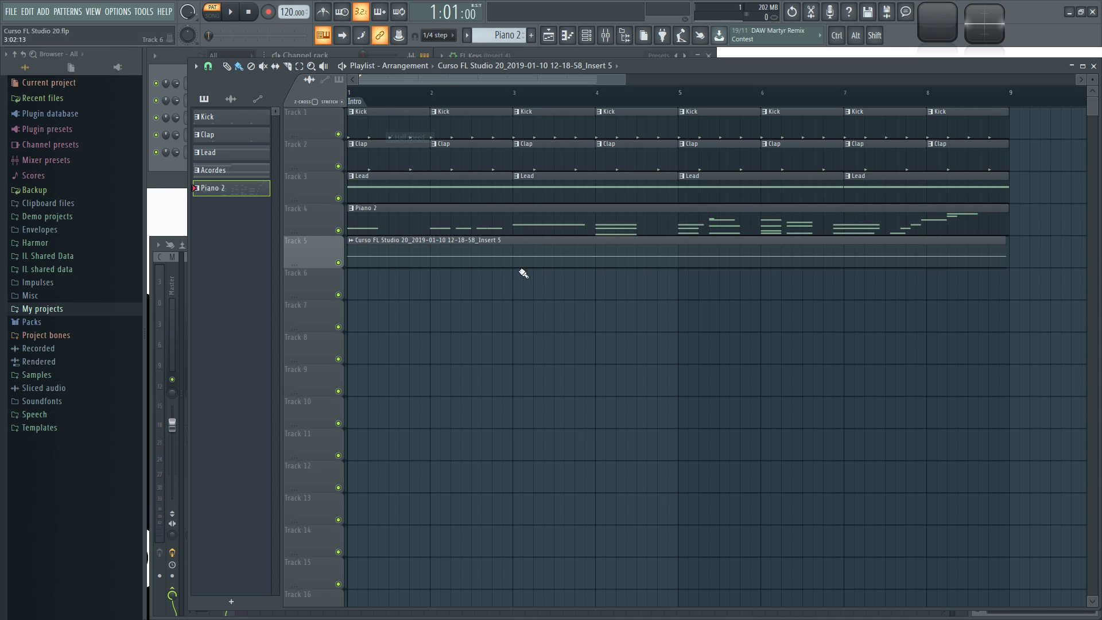
key(space)
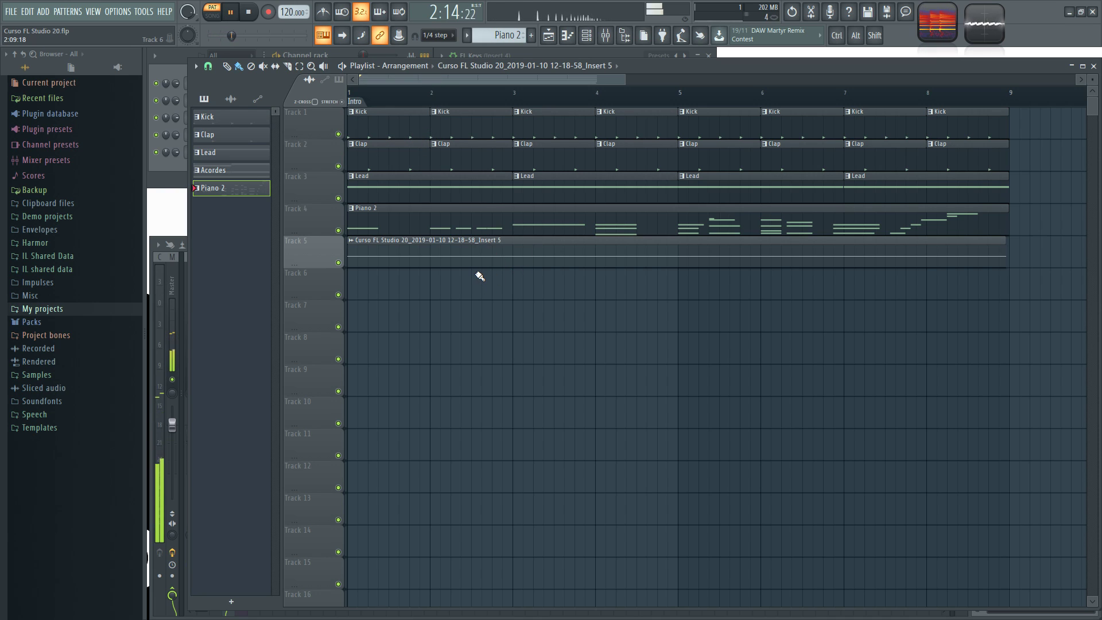
key(space)
- Delete the Piano 2 clip from playlist track 4 and clear the FL Keys notes from its pattern in the channel rack
right_click(556, 224)
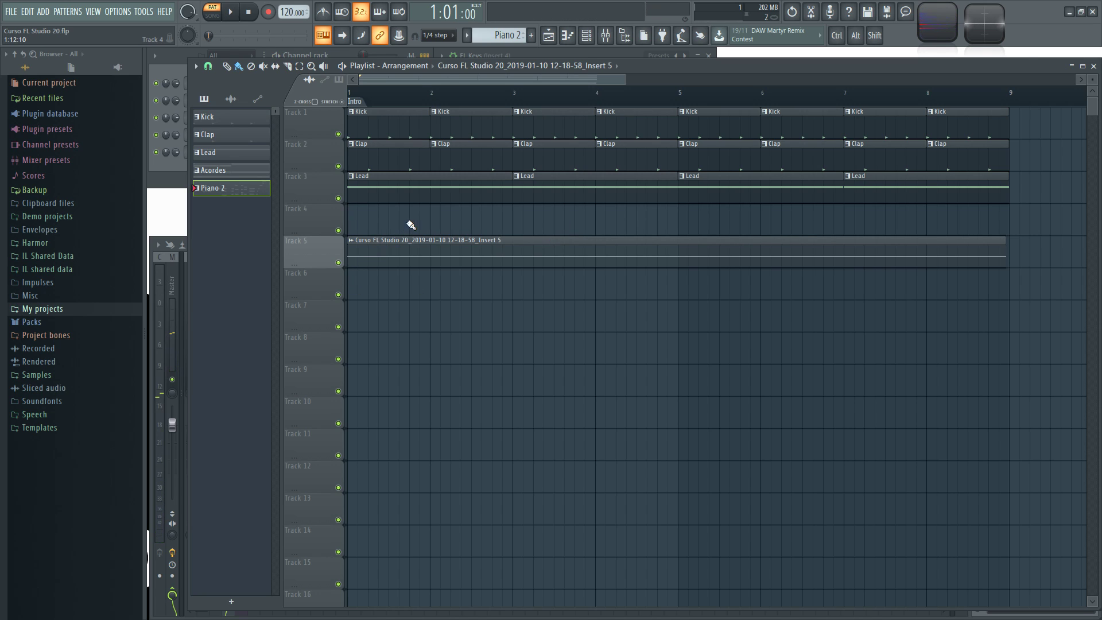
click(339, 54)
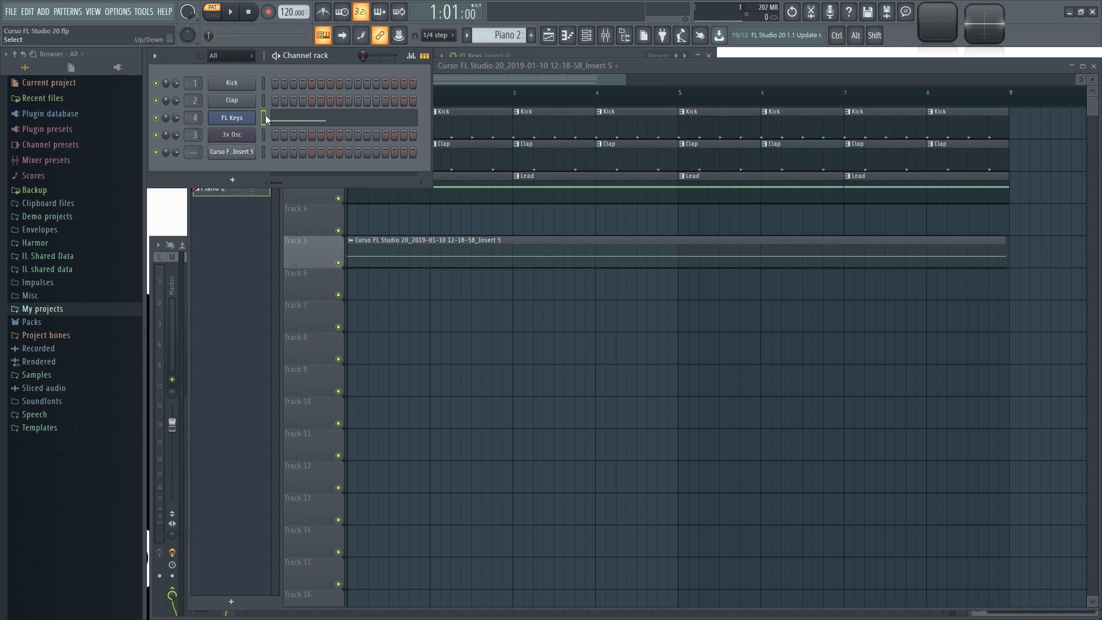
key(ctrl+z)
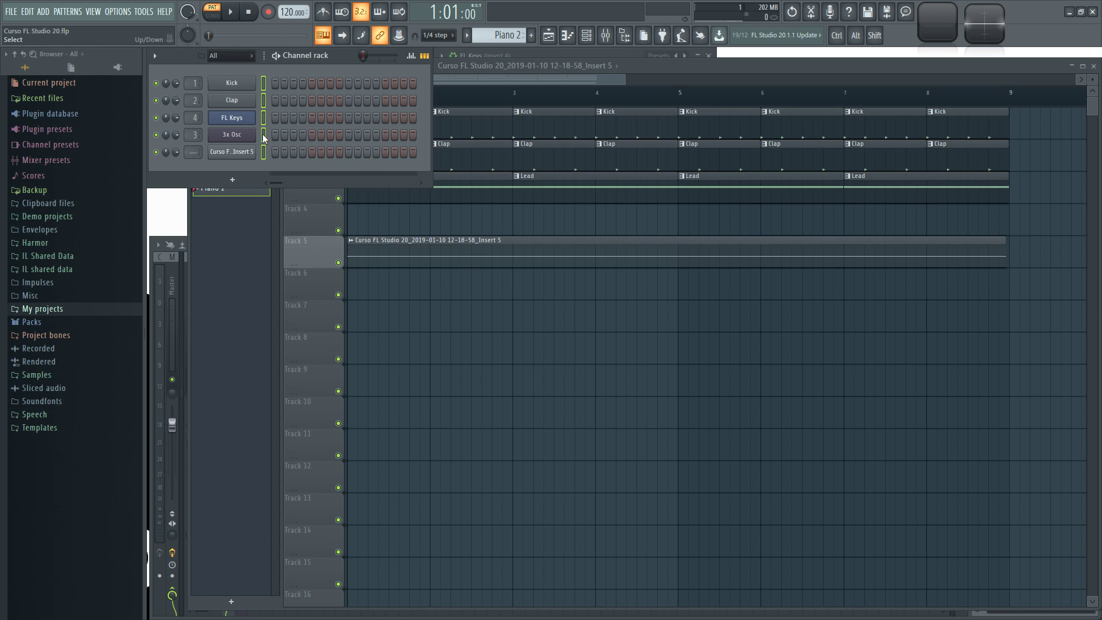
- Dump the last 2 minutes of the score log to the Piano 2 pattern and open the FL Keys notes in the piano roll
click(143, 12)
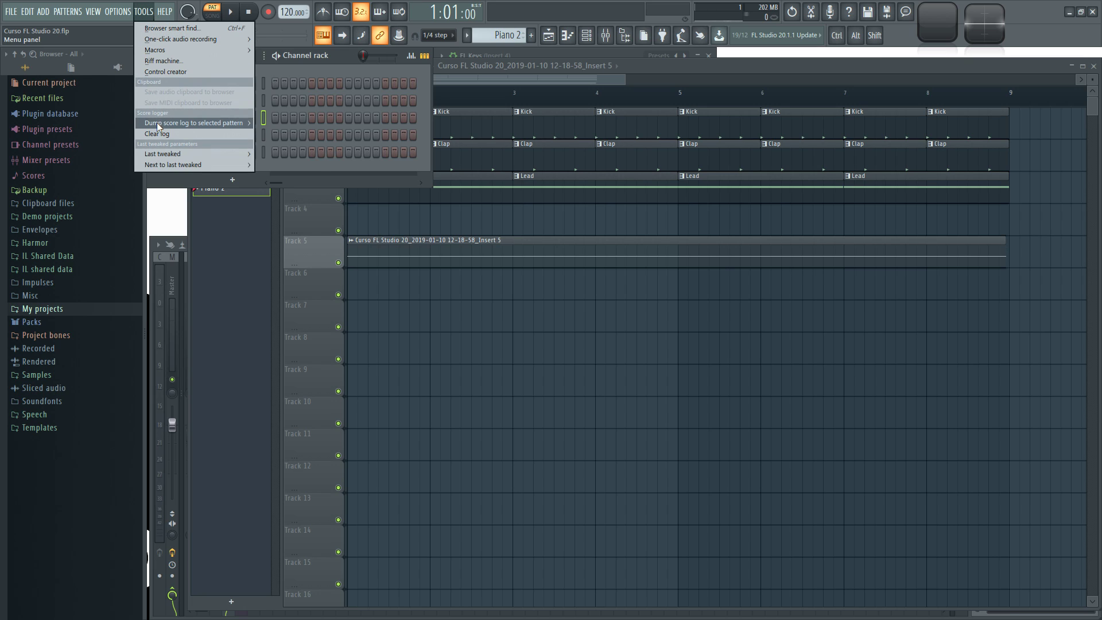
mouse_move(150, 122)
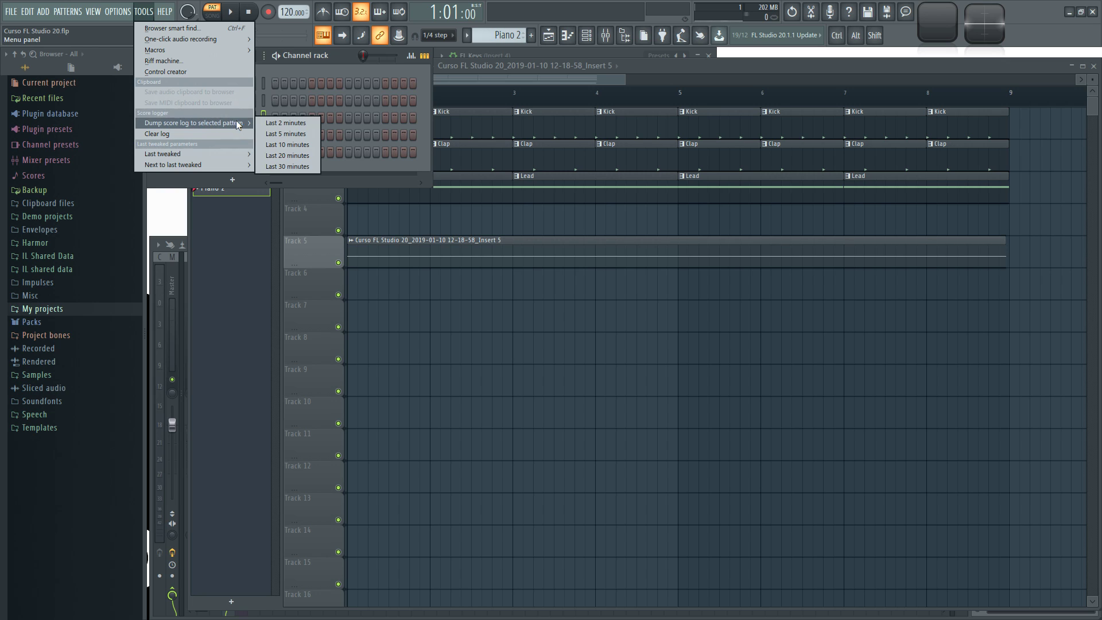
click(292, 123)
click(372, 127)
- Listen to the last group of recovered chords from bar 52 to about bar 55, then stop playback
ctrl+scroll(377, 185, down, 5)
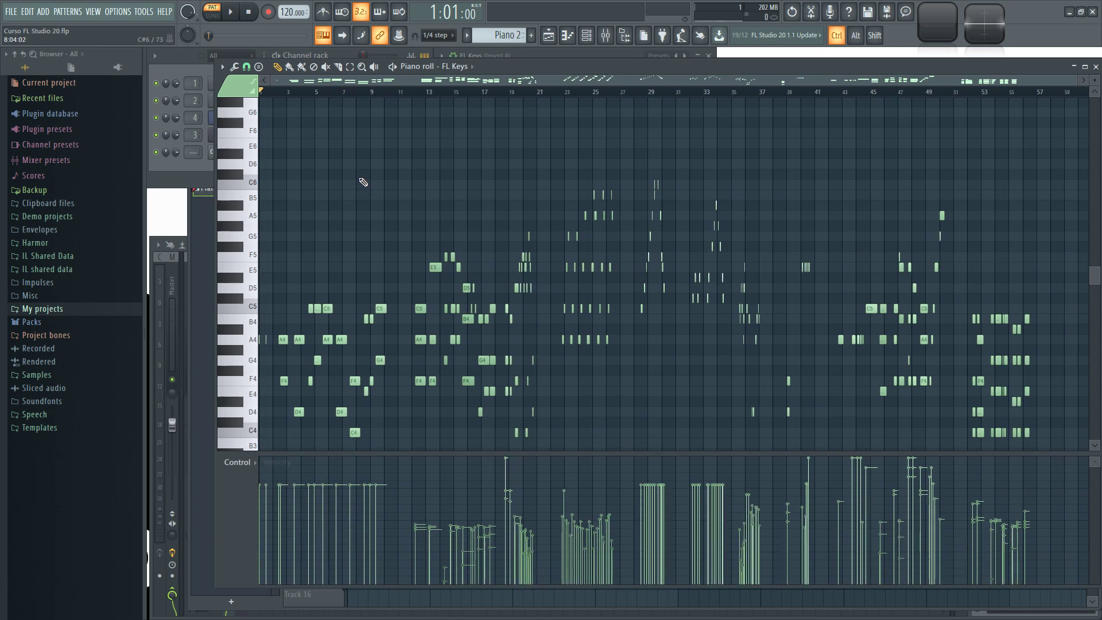
scroll(367, 172, up, 3)
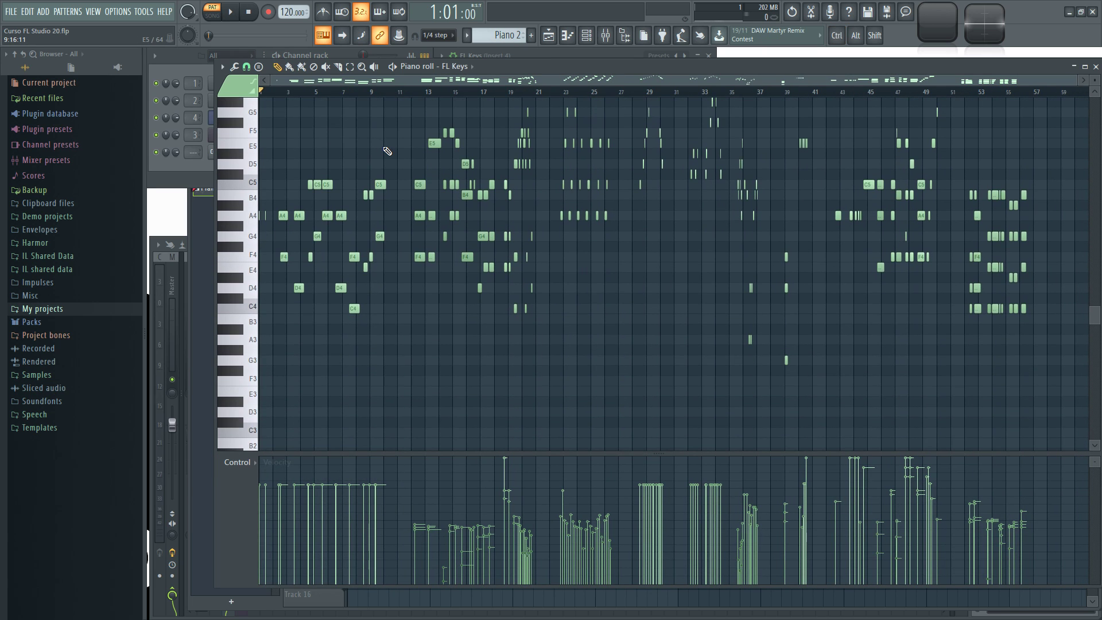
ctrl+scroll(988, 357, up, 6)
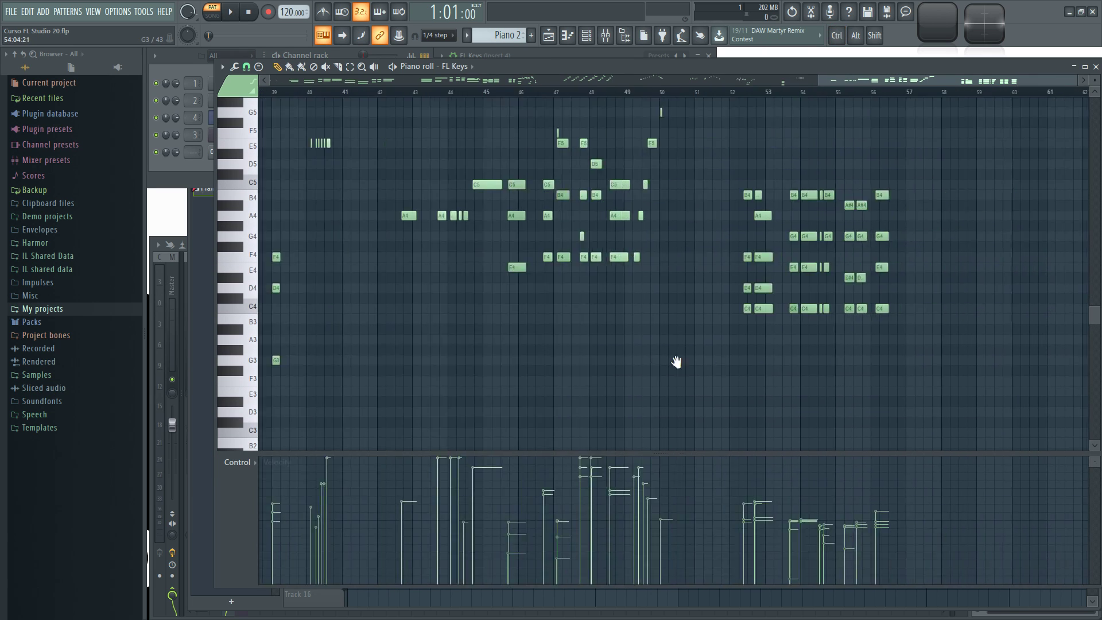
ctrl+scroll(499, 98, up, 4)
scroll(511, 136, up, 1)
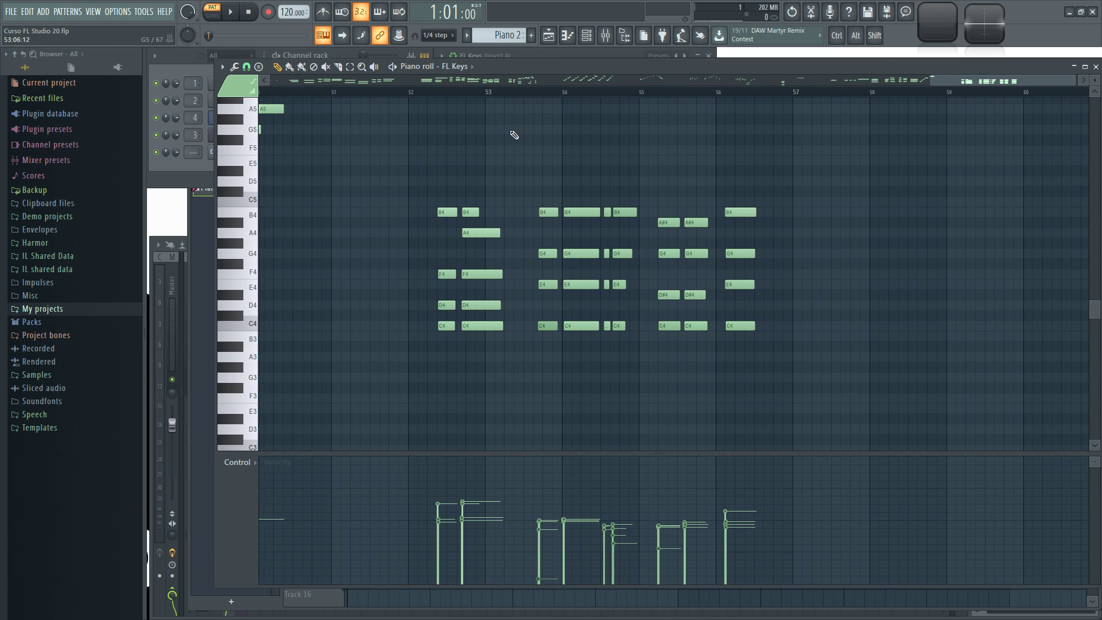
click(443, 93)
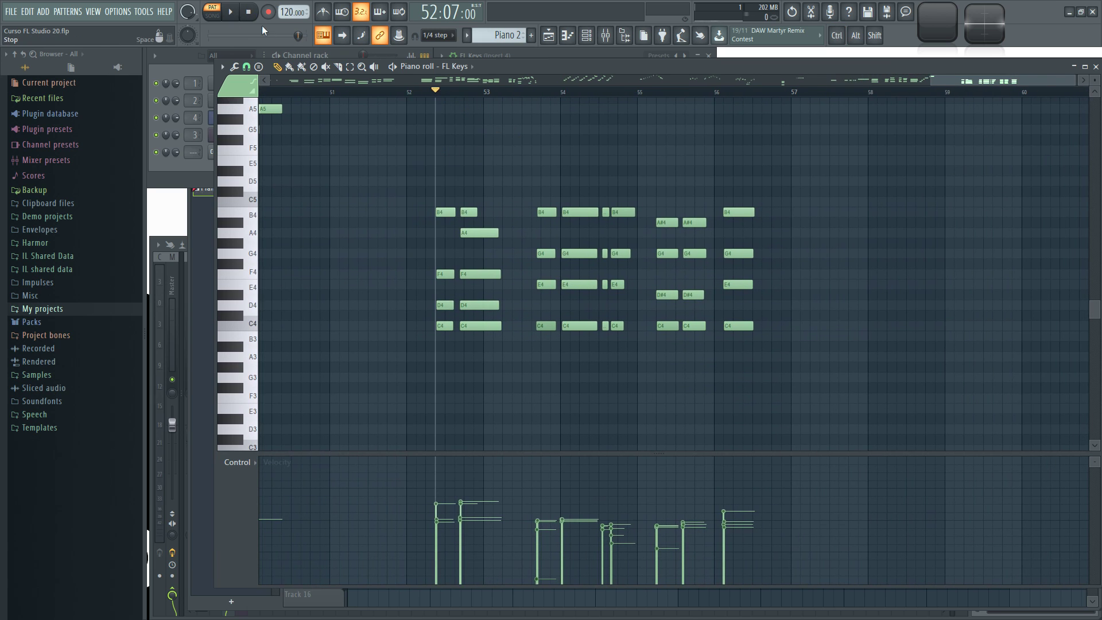
key(space)
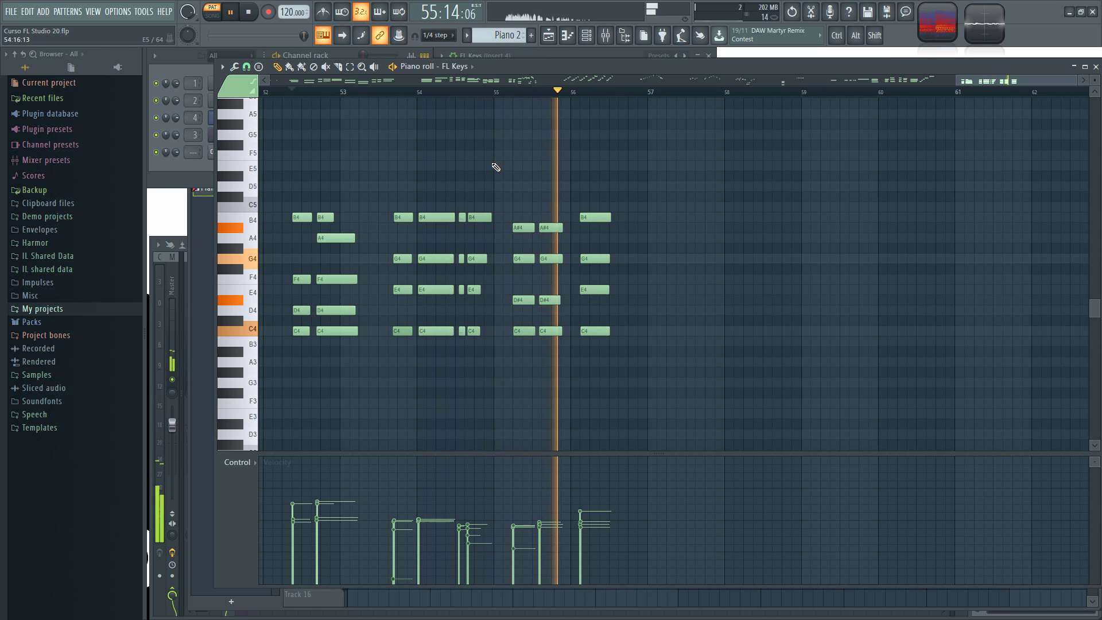
key(space)
scroll(517, 184, down, 5)
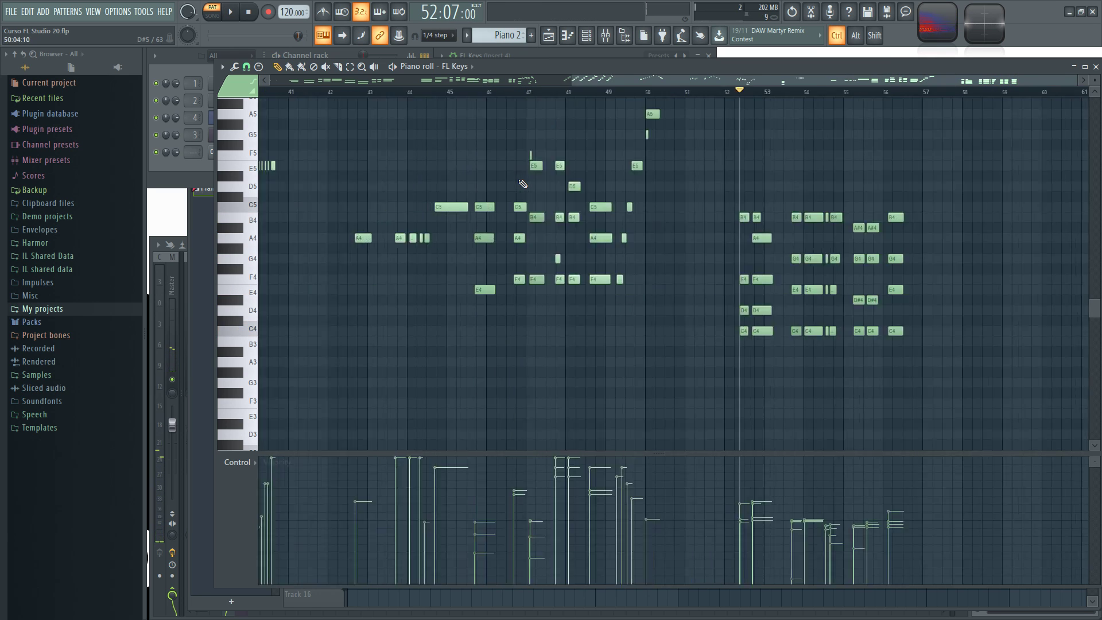
- Close the piano roll and clear the recovered FL Keys notes from the Piano 2 pattern
scroll(466, 269, up, 1)
scroll(971, 339, down, 3)
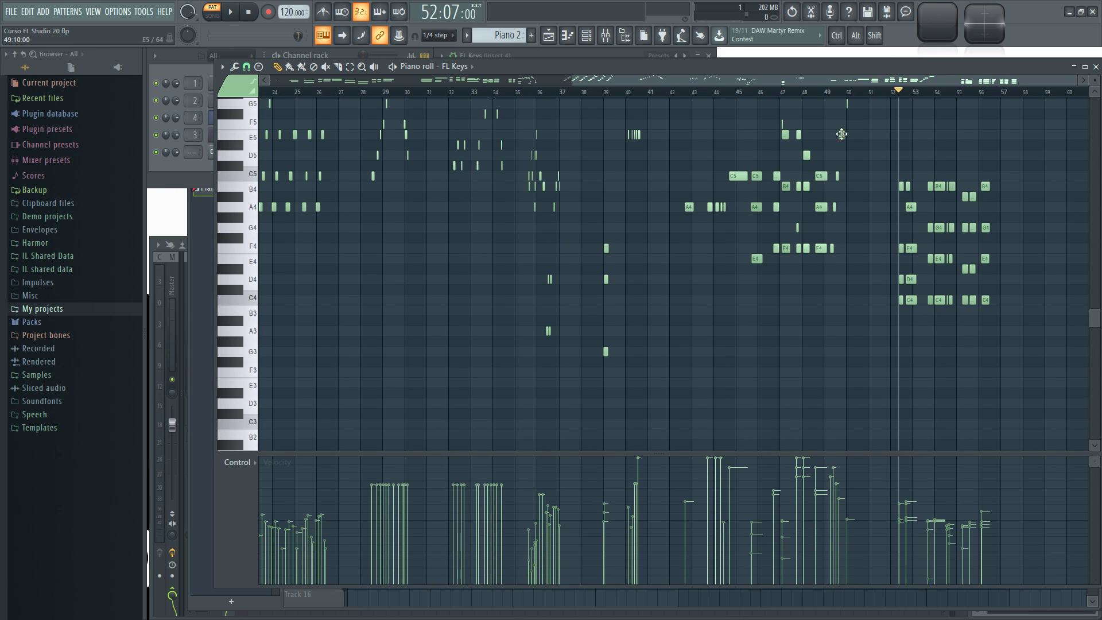
click(1095, 66)
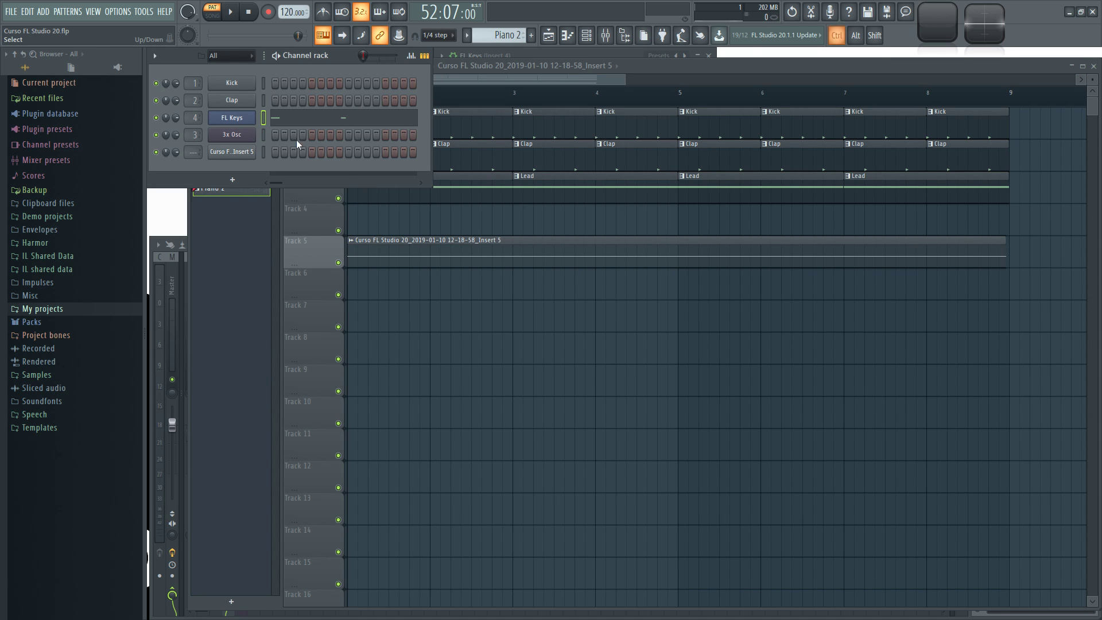
right_click(509, 363)
- Delete the recorded Insert 5 audio clip from playlist track 5
scroll(499, 346, down, 3)
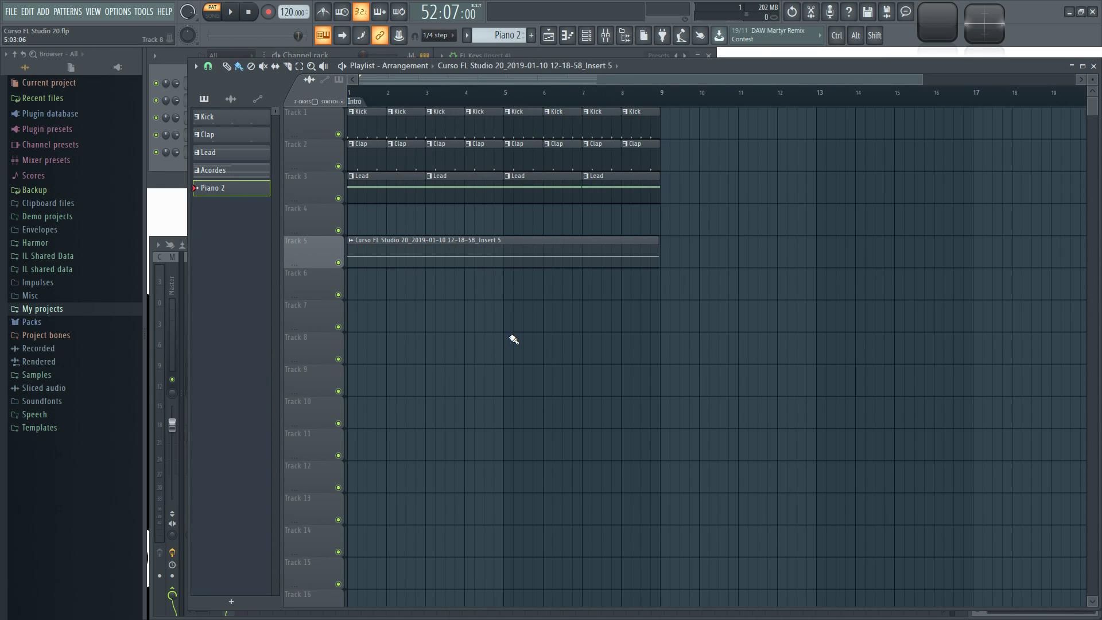
scroll(445, 92, up, 3)
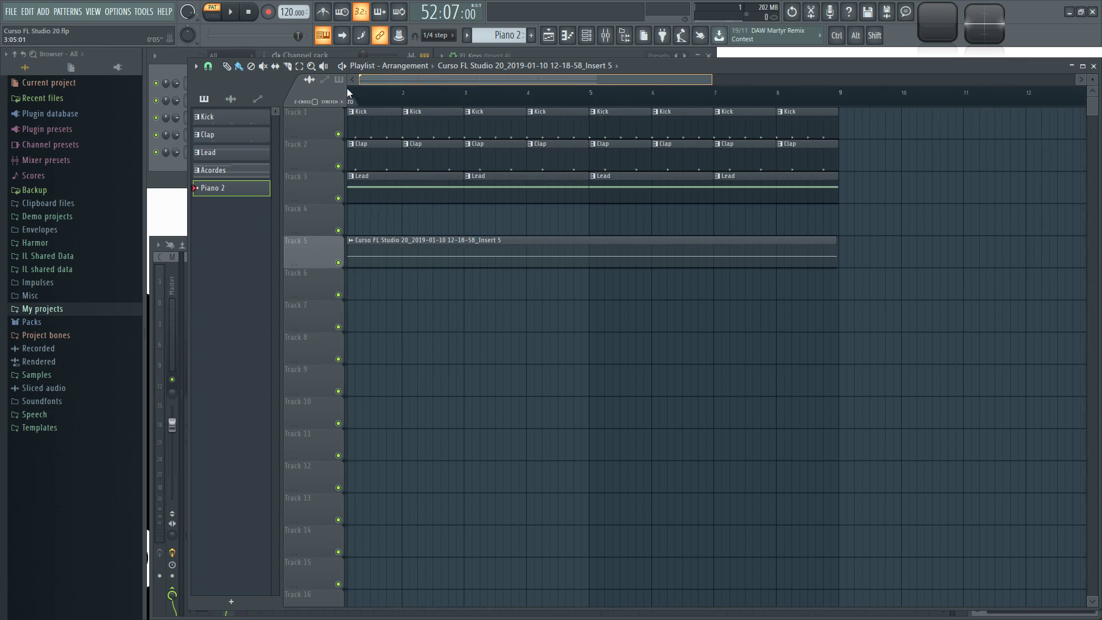
right_click(402, 254)
- Open the 3x Osc channel settings, then switch to song mode and listen to the start of the arrangement
click(338, 56)
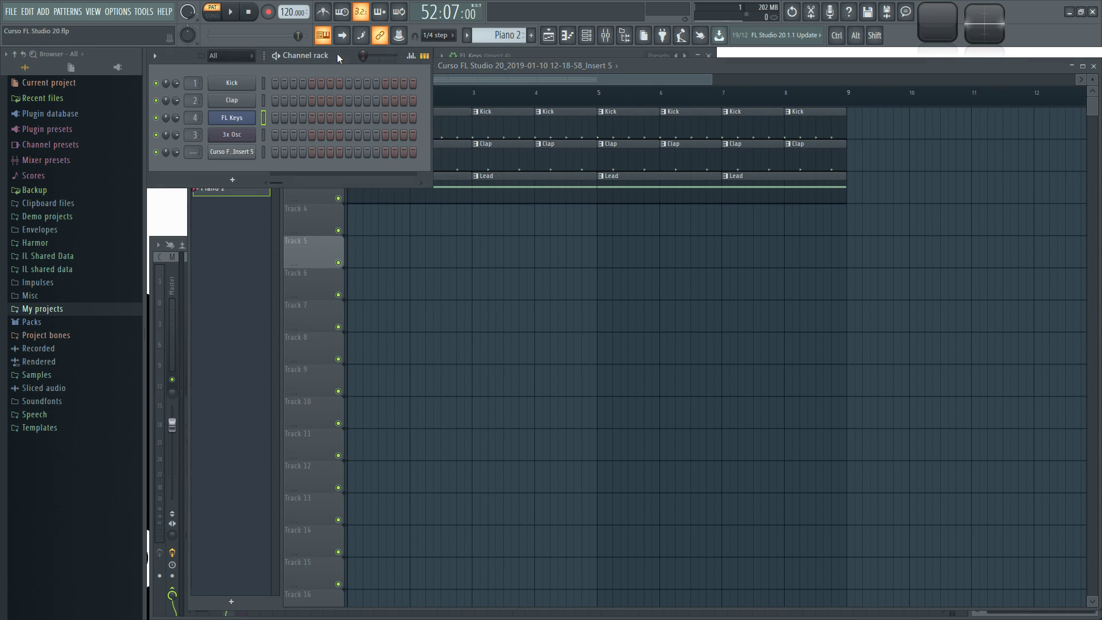
click(235, 135)
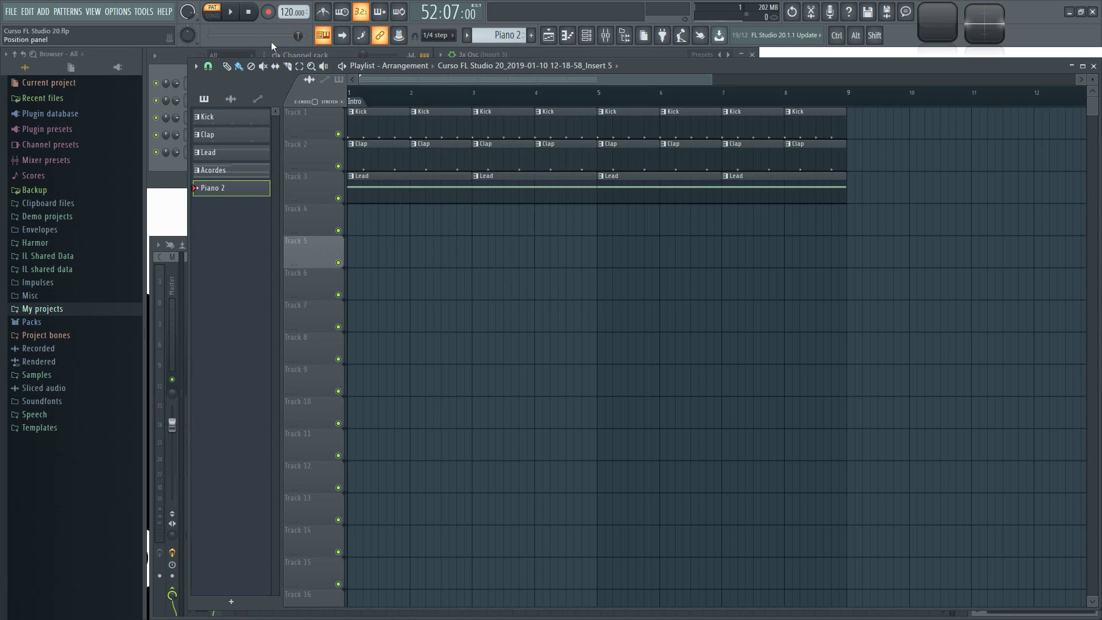
click(211, 13)
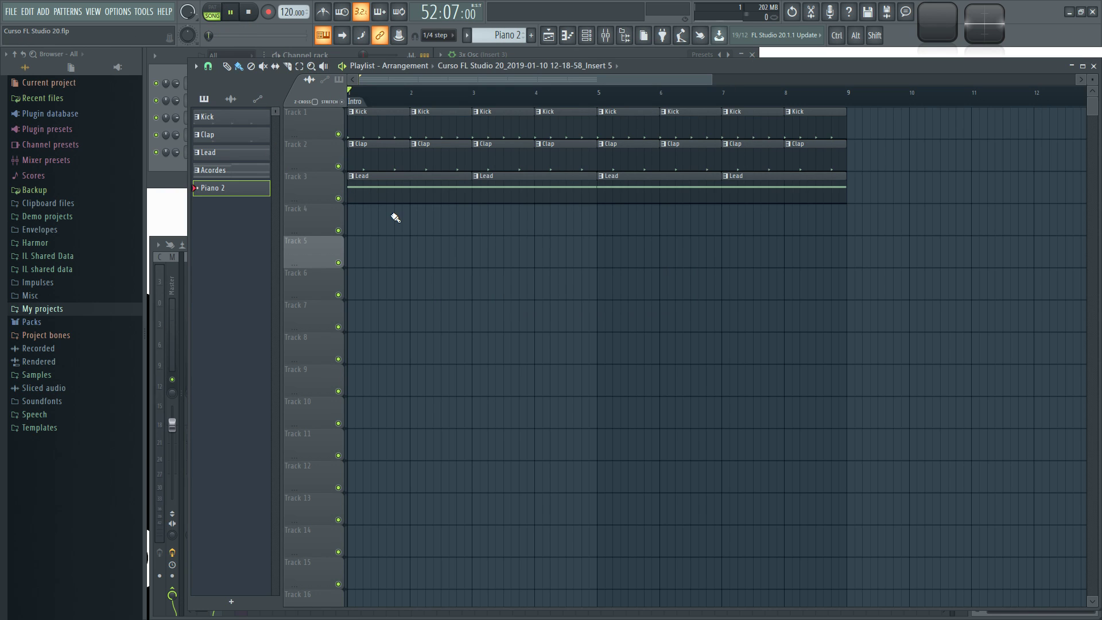
key(space)
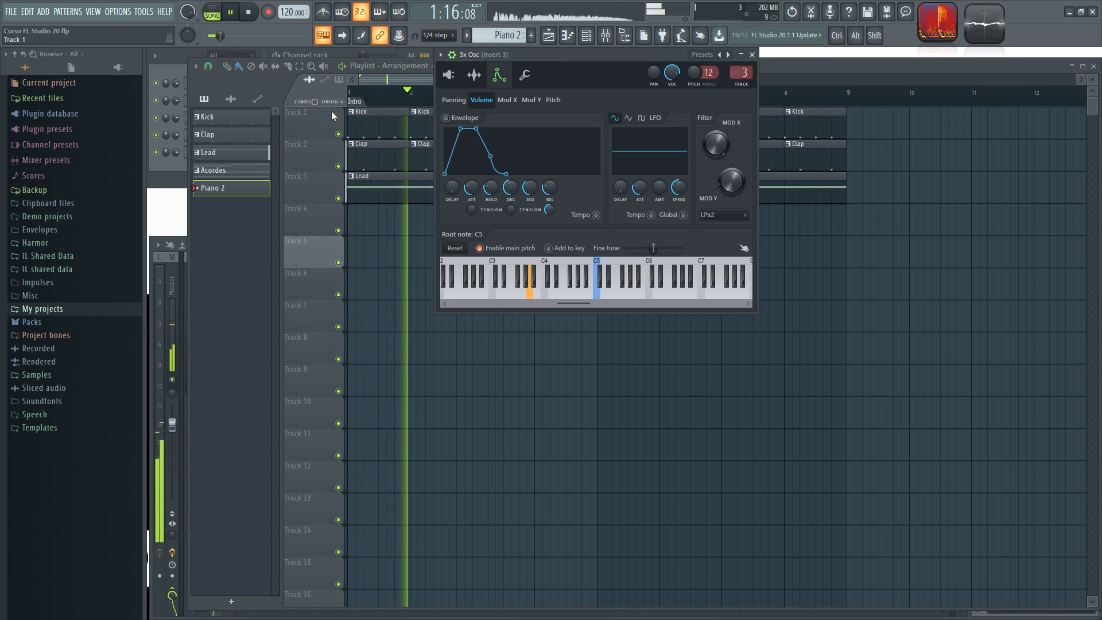
key(space)
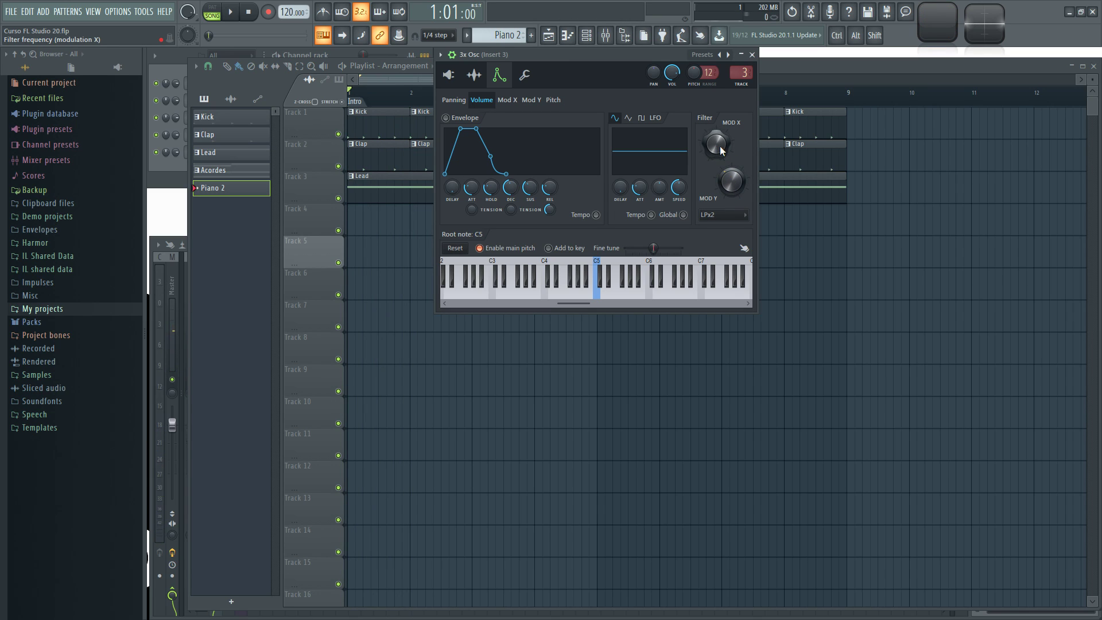
- Play the song and set the Insert 3 mixer level to about 89%, then stop playback and return to the playlist
key(space)
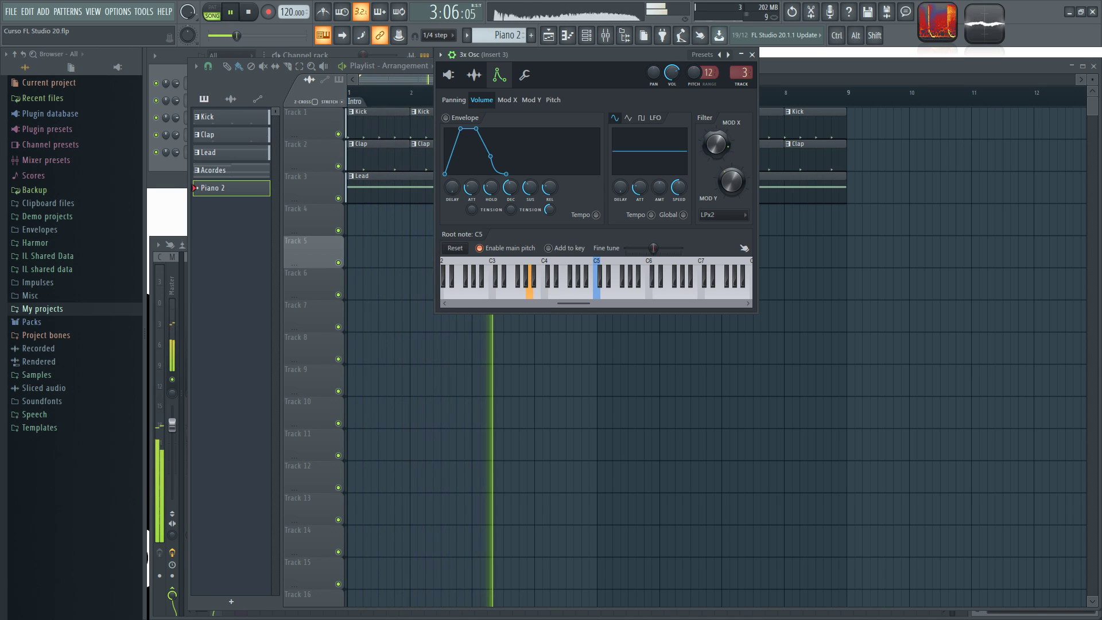
key(F9)
drag(216, 444, 216, 432)
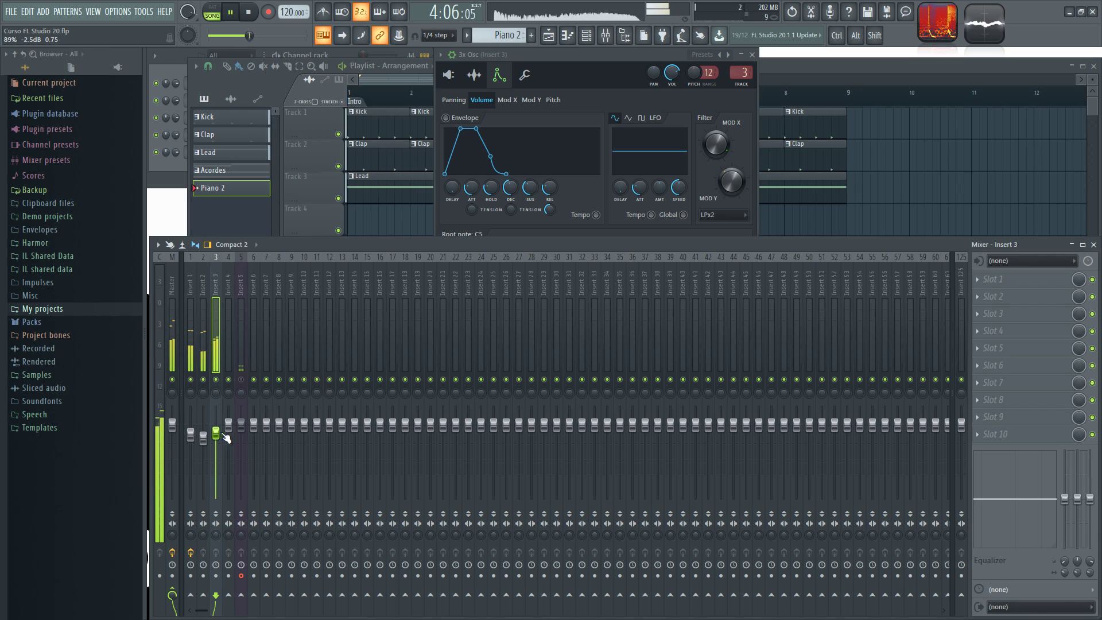
key(space)
click(740, 135)
click(783, 64)
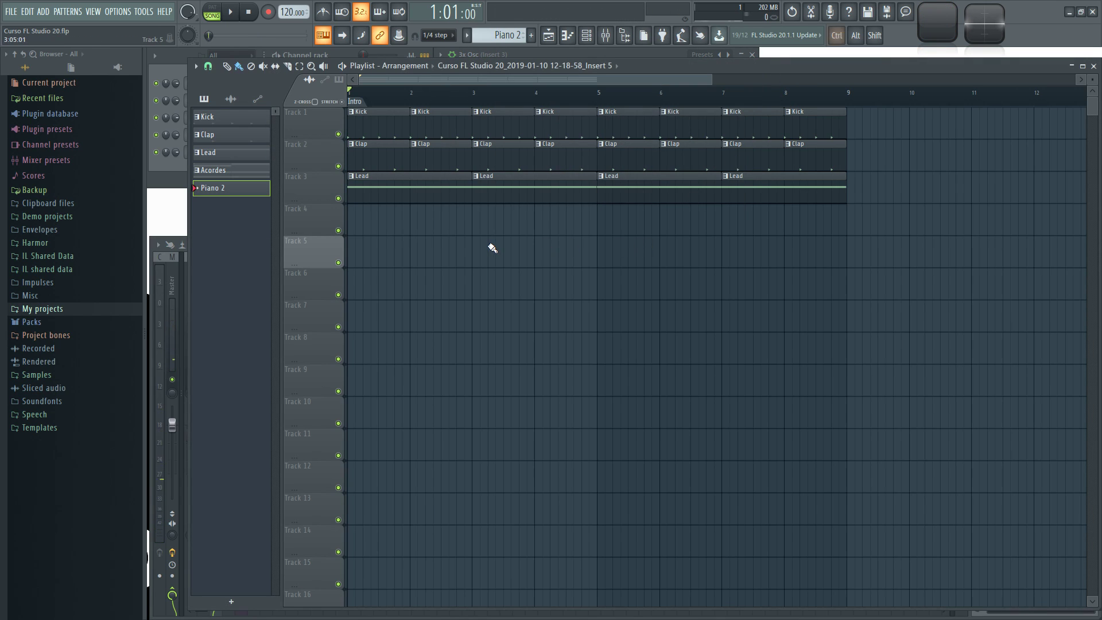
- Create a new empty pattern, place its clip at bar 1 of playlist track 5, and keep that pattern selected
scroll(430, 90, up, 2)
scroll(398, 86, up, 1)
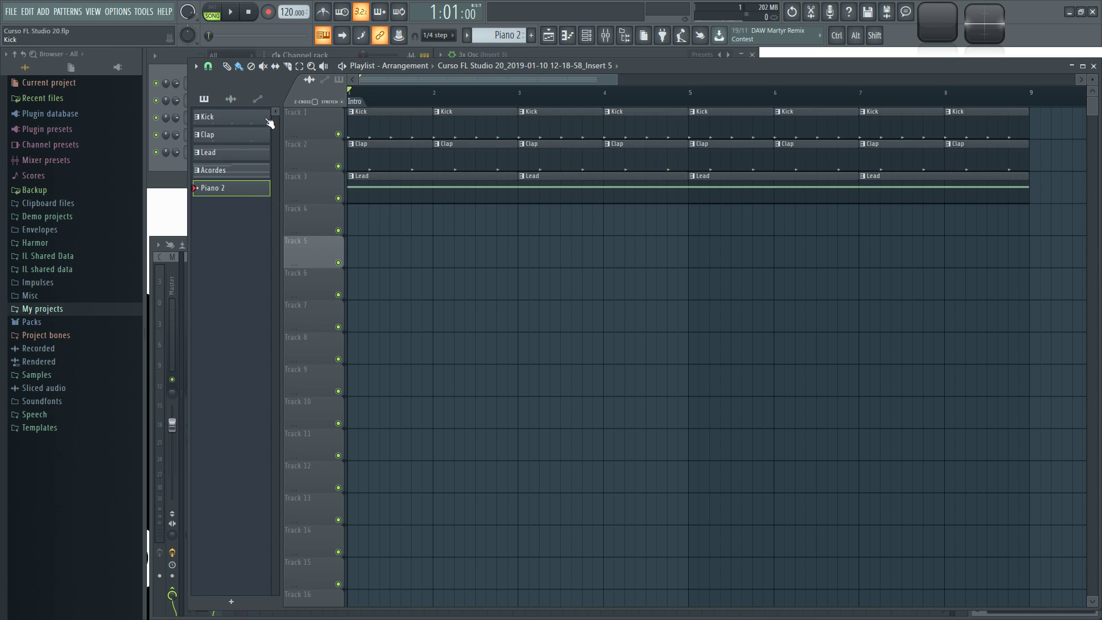
key(F4)
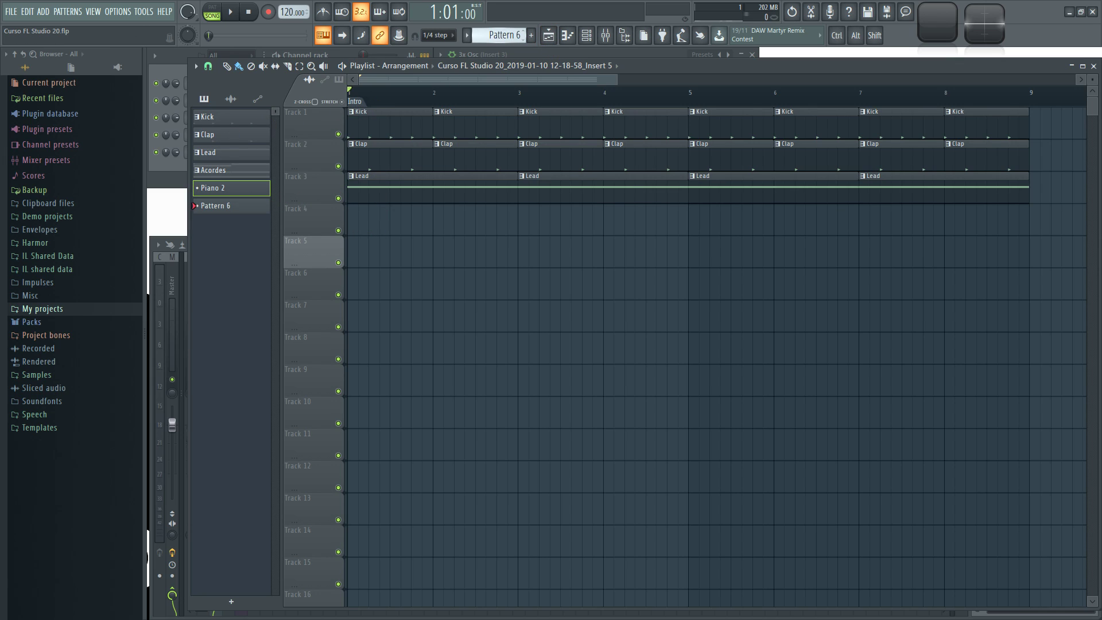
mouse_move(352, 249)
mouse_down()
mouse_move(381, 250)
mouse_move(370, 250)
mouse_up()
click(416, 188)
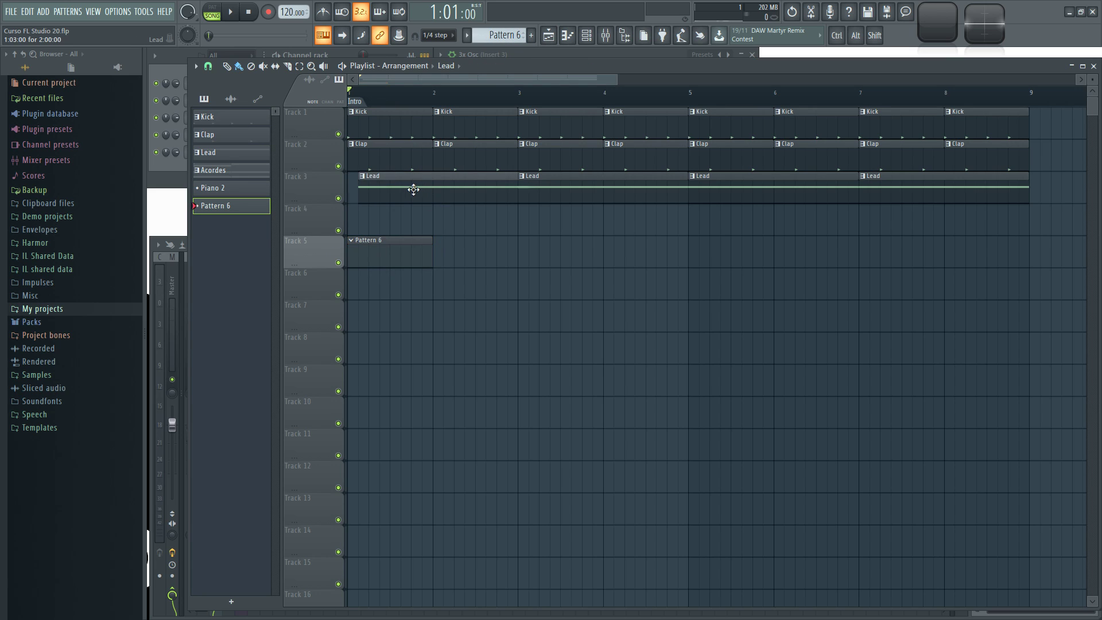
click(360, 246)
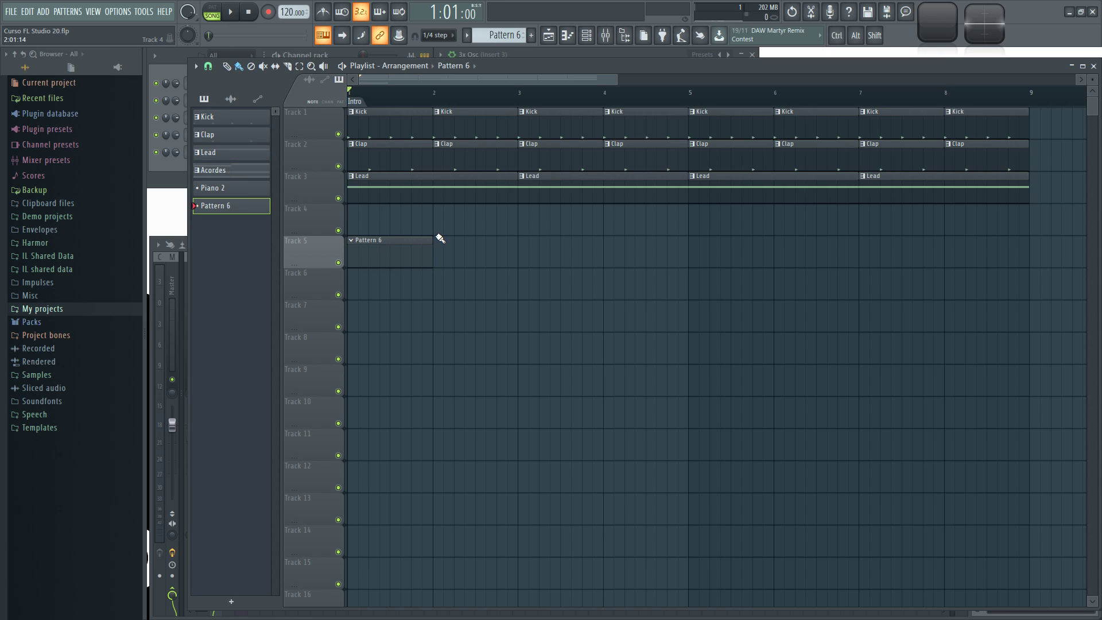
click(388, 188)
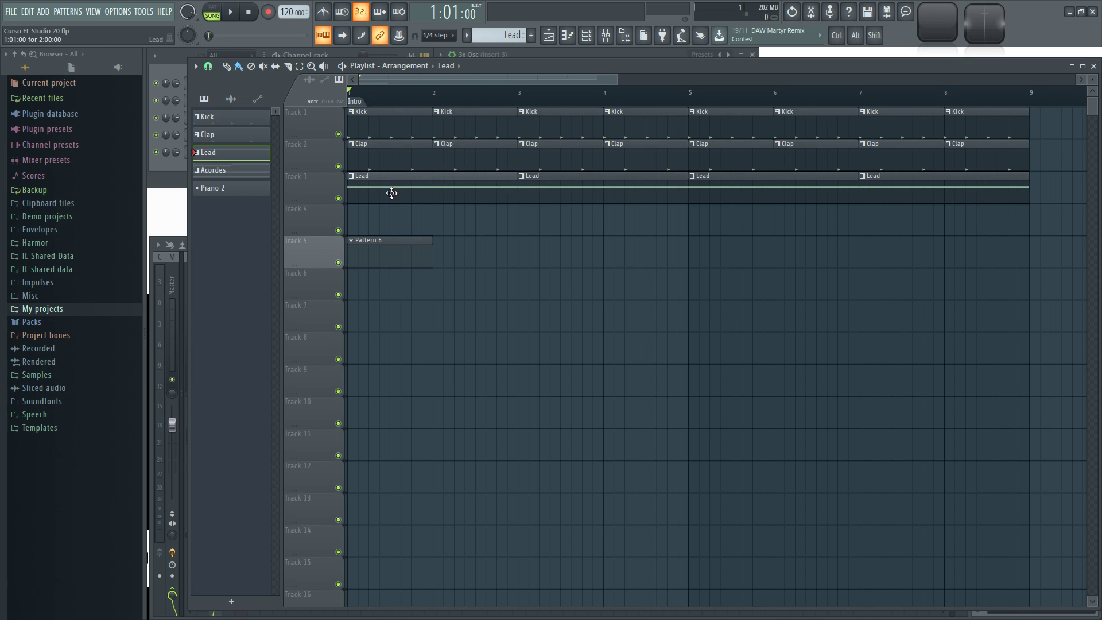
mouse_move(380, 249)
mouse_down()
mouse_move(412, 246)
mouse_move(394, 246)
mouse_up()
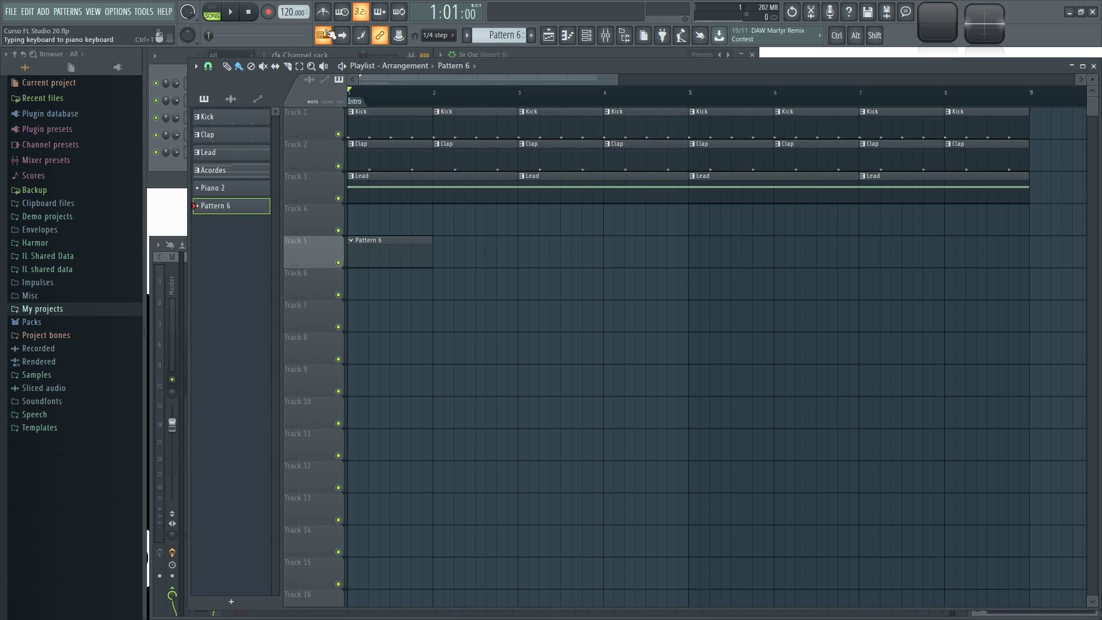
- Record live movements of the 3x Osc filter frequency (MOD X) knob into the new pattern through bar 8, then stop
click(547, 54)
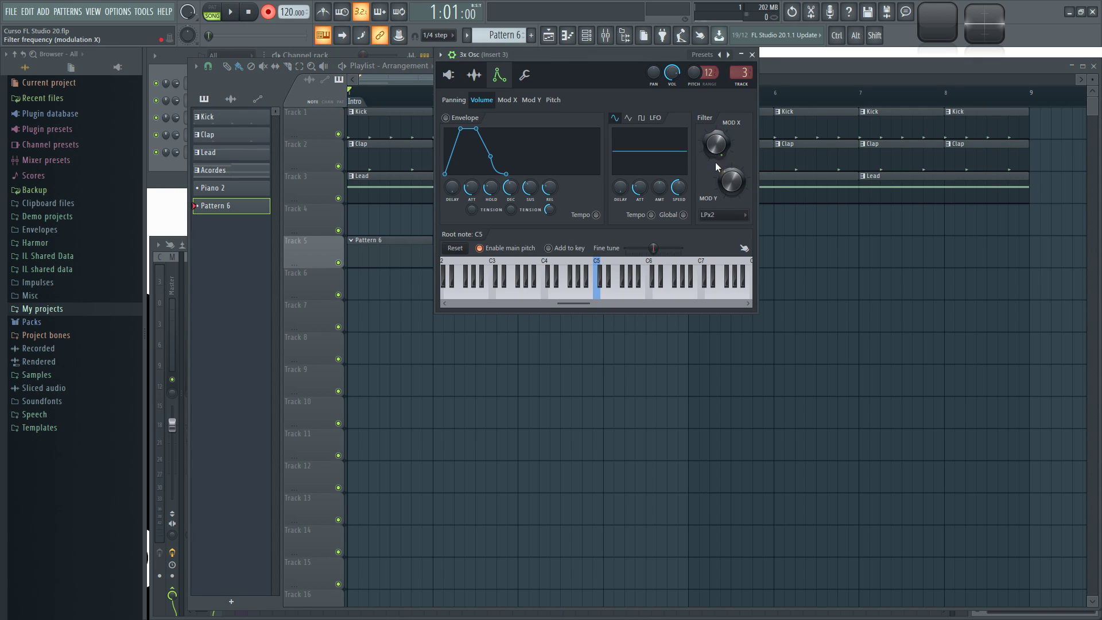
key(space)
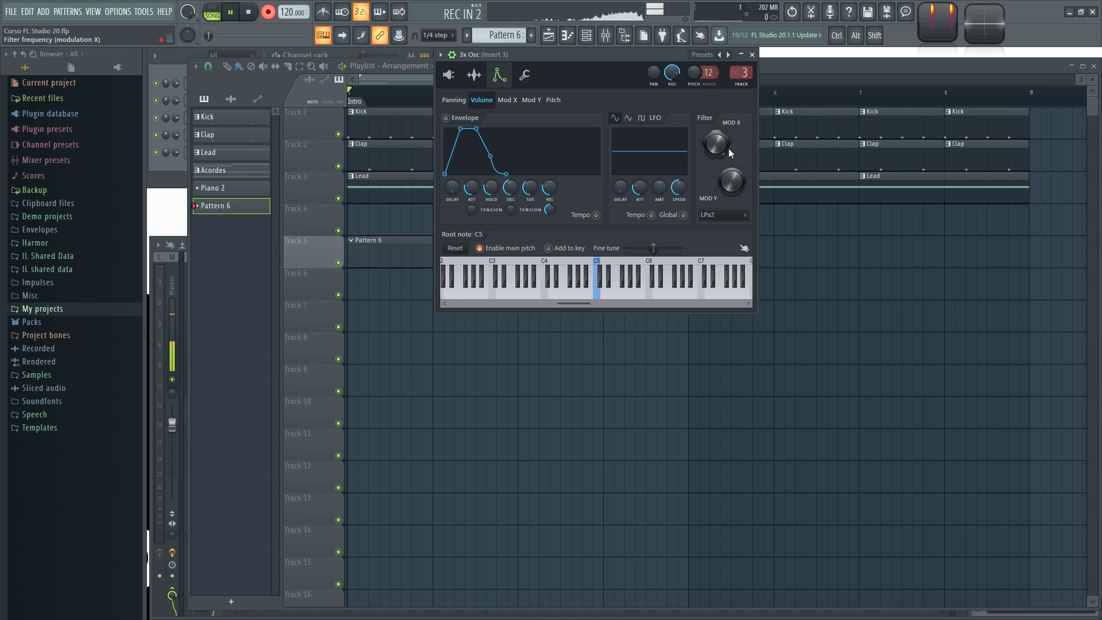
drag(724, 148, 725, 154)
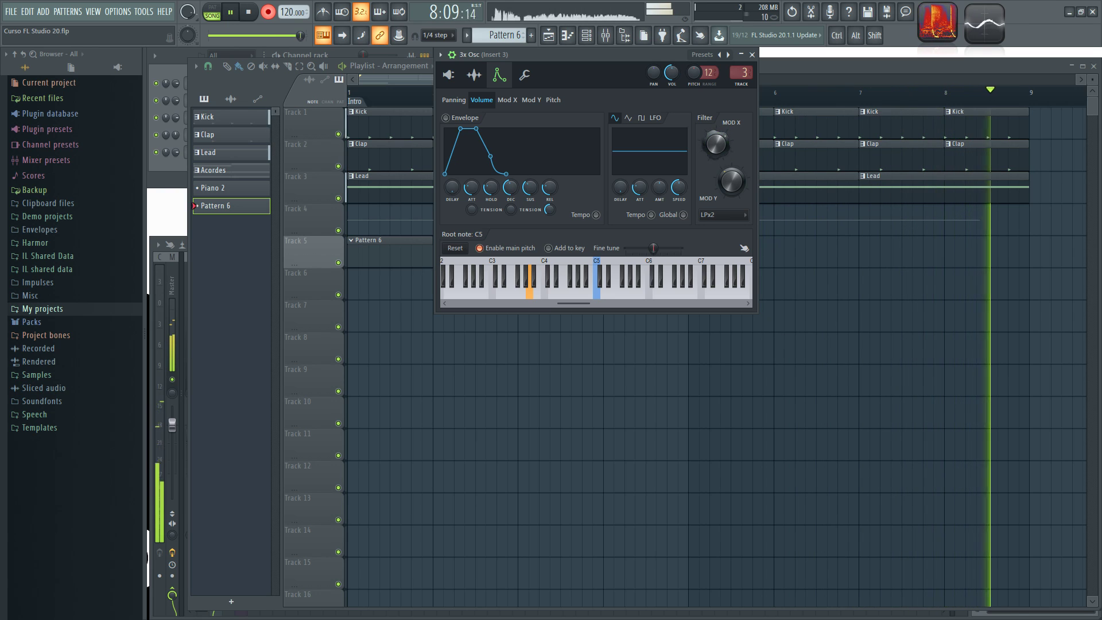
click(249, 12)
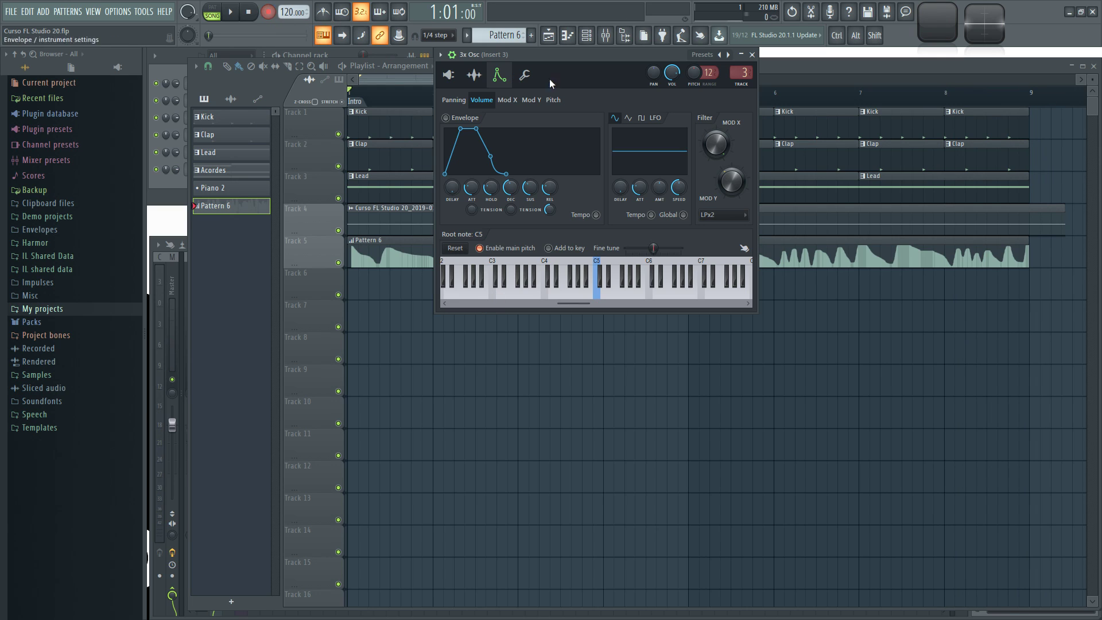
- Enlarge playlist track 5 to about 445% height so the recorded automation clip can be read
key(F5)
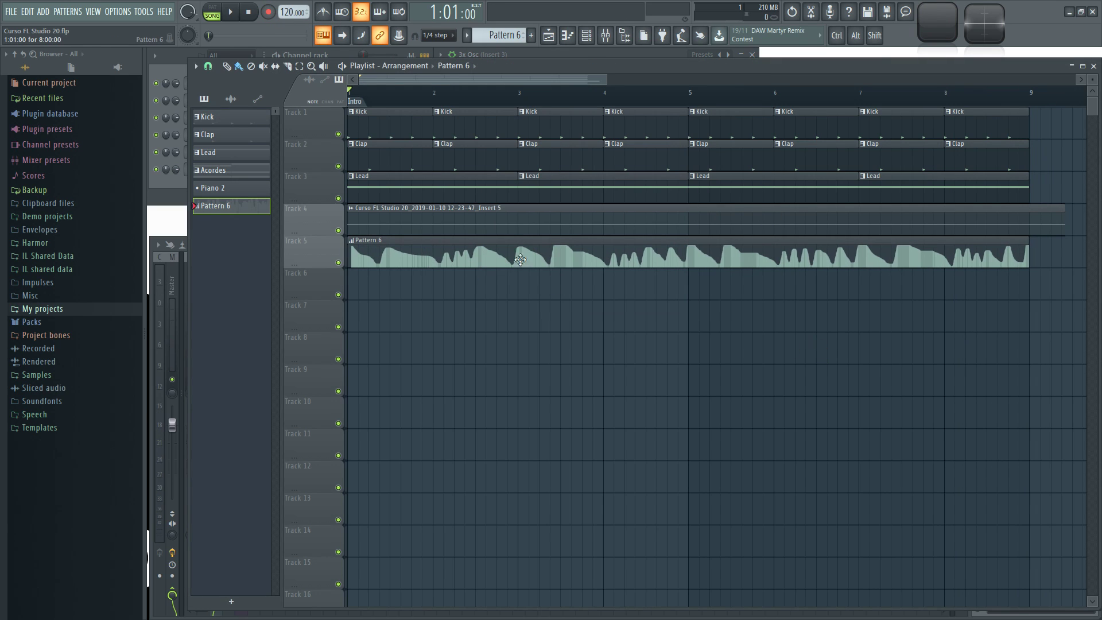
scroll(321, 263, up, 3)
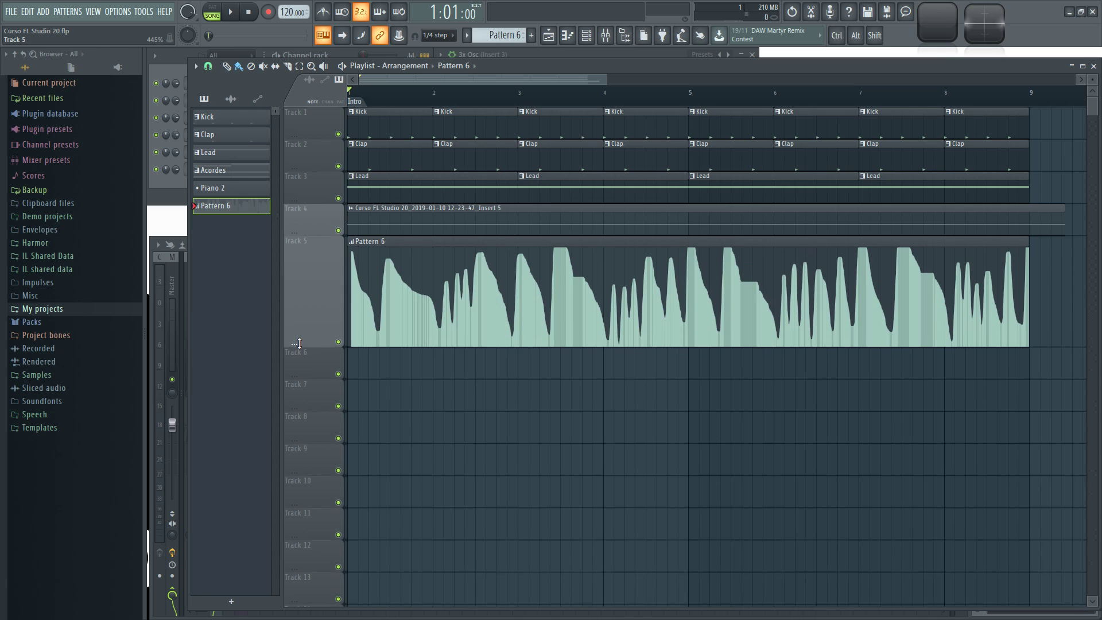
click(621, 53)
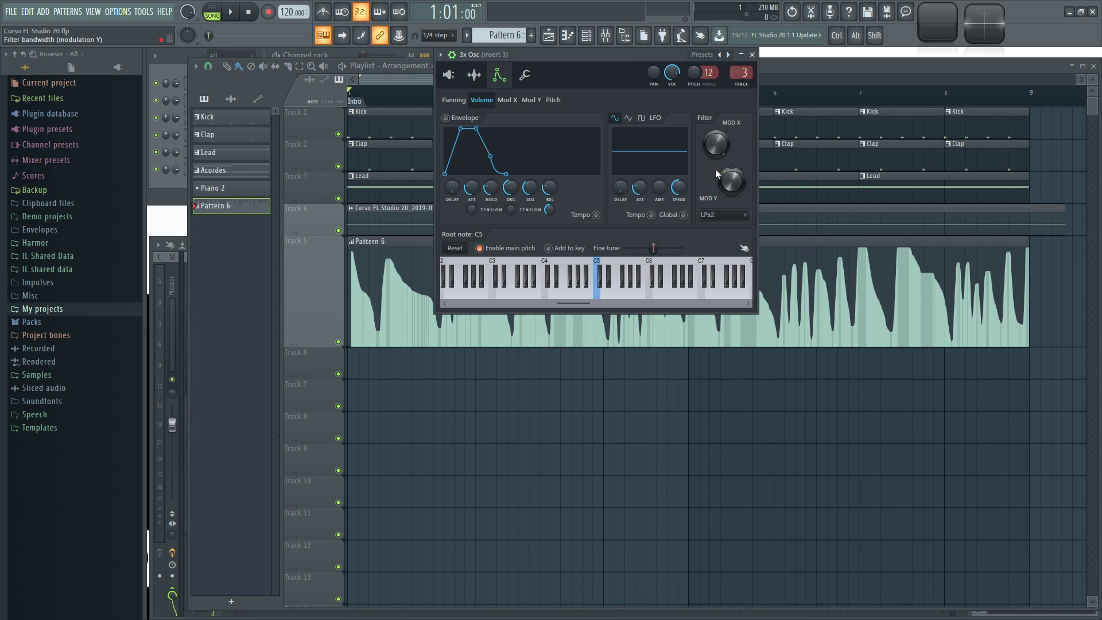
click(430, 285)
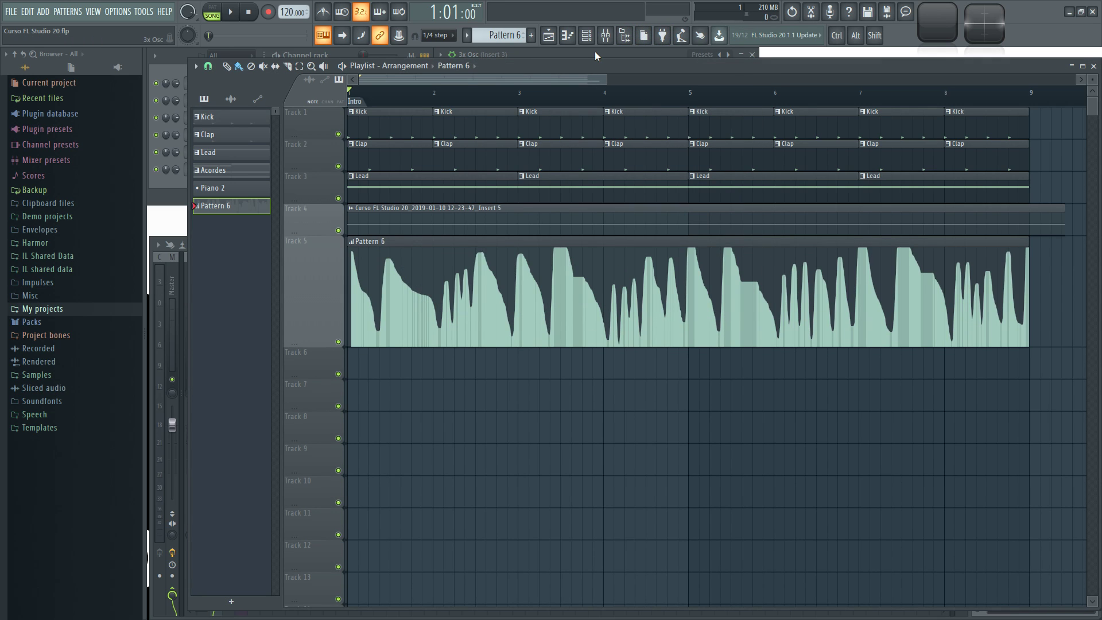
- Open the event editor for the 3x Osc filter frequency, inspect the recorded curve, and close it
click(594, 51)
right_click(719, 145)
click(758, 171)
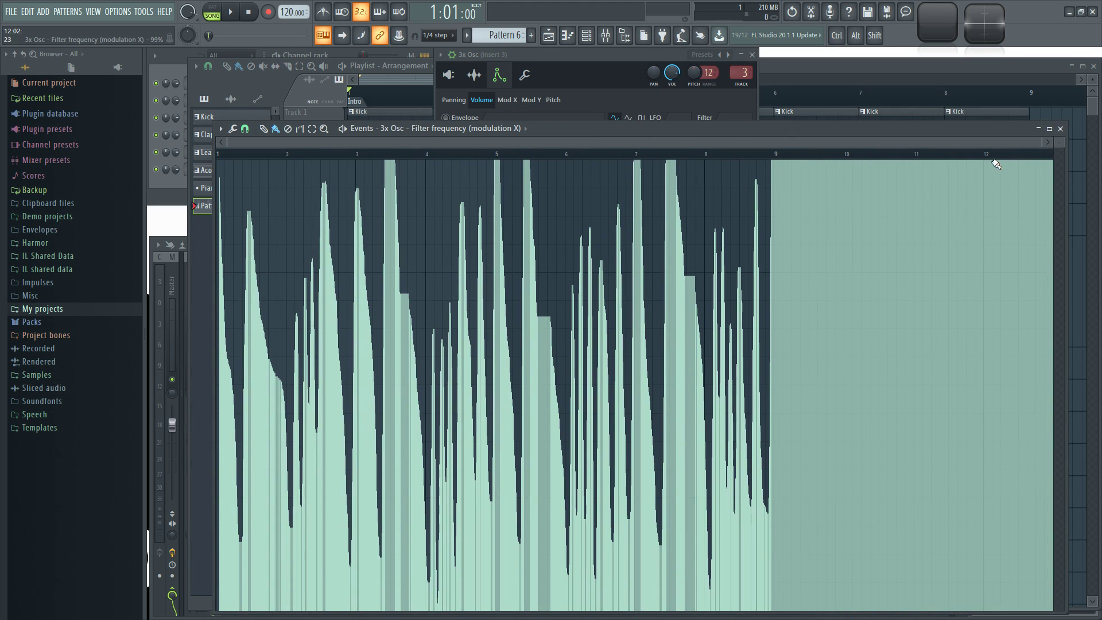
click(1061, 130)
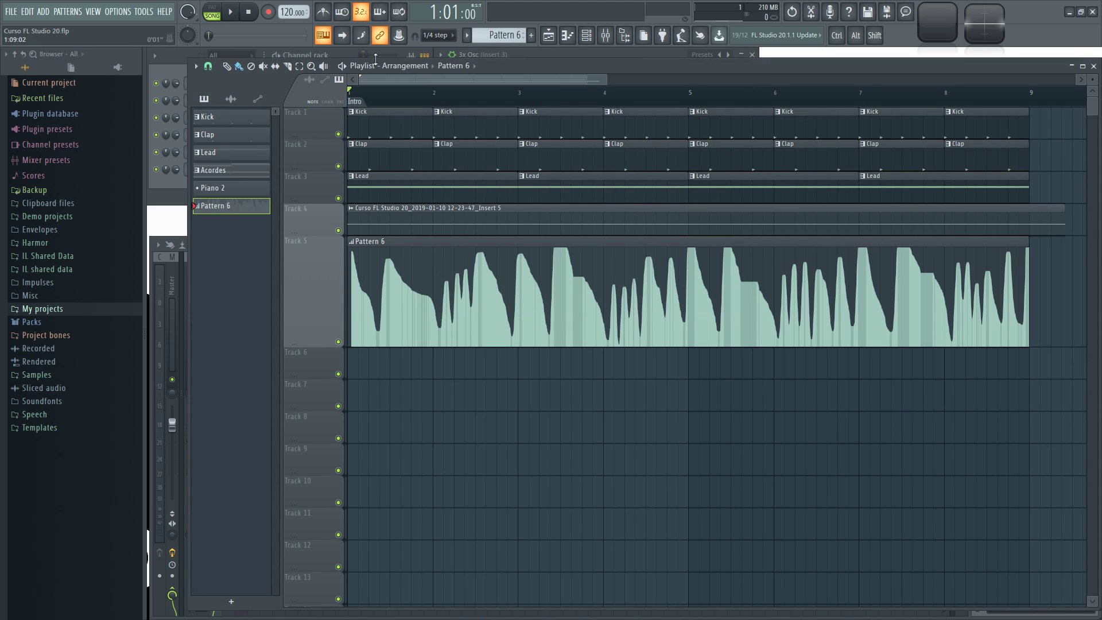
- Play the song with playlist track 4 muted, watch the 3x Osc filter frequency knob, and stop playback
click(233, 12)
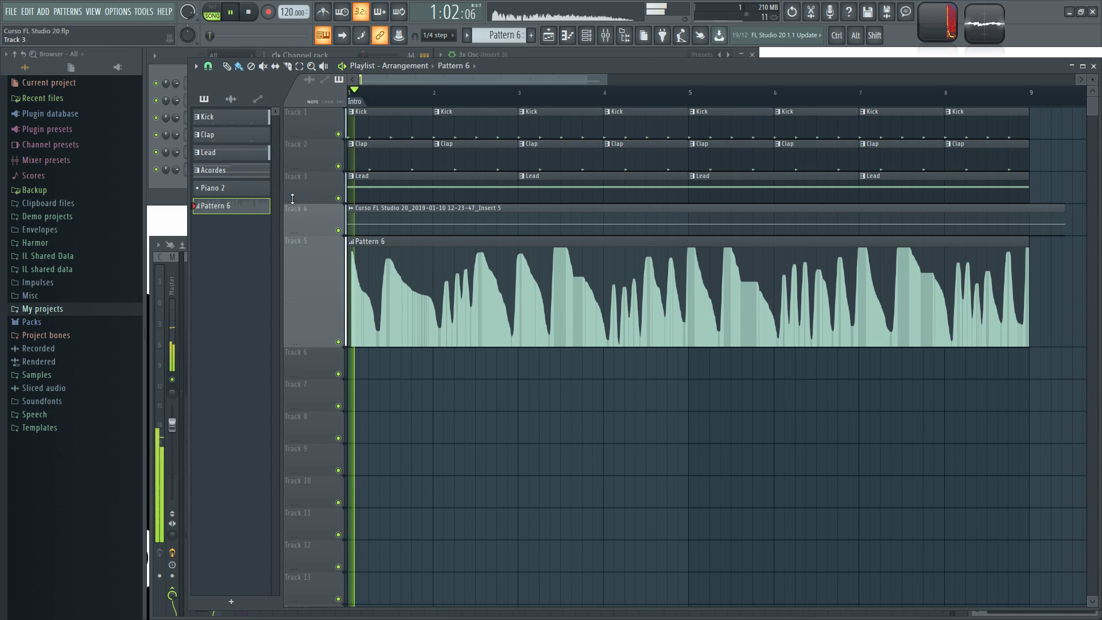
click(338, 231)
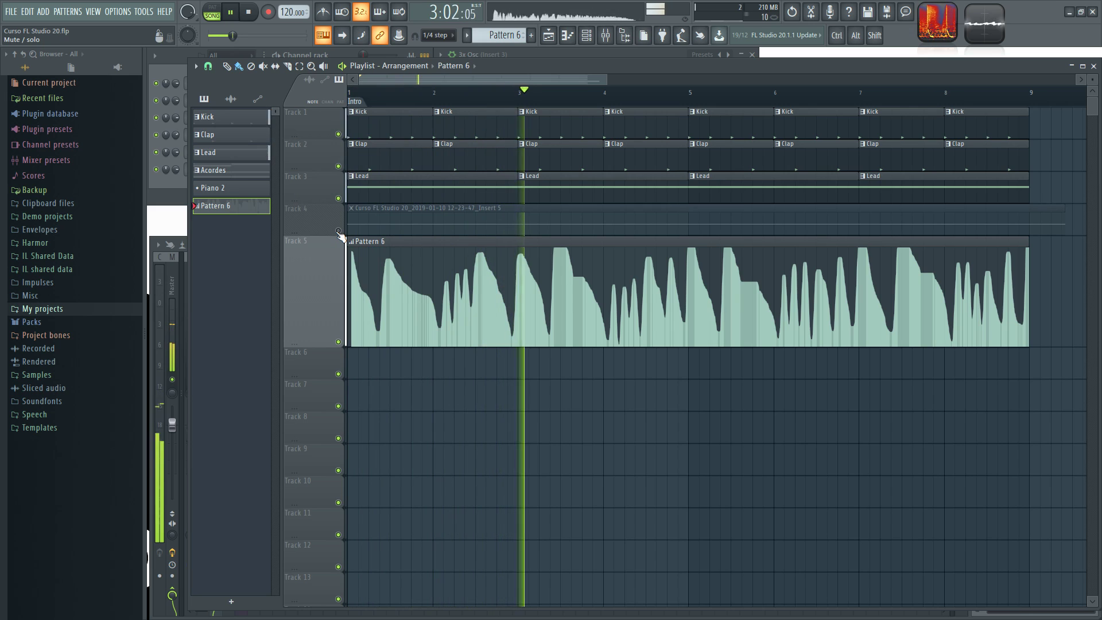
click(597, 54)
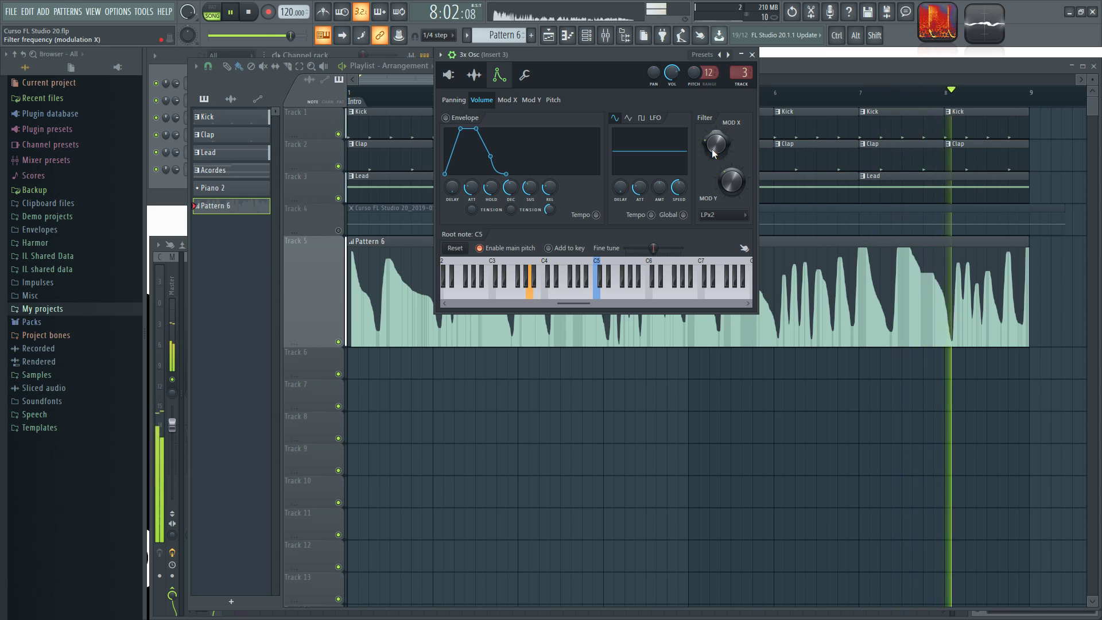
click(250, 16)
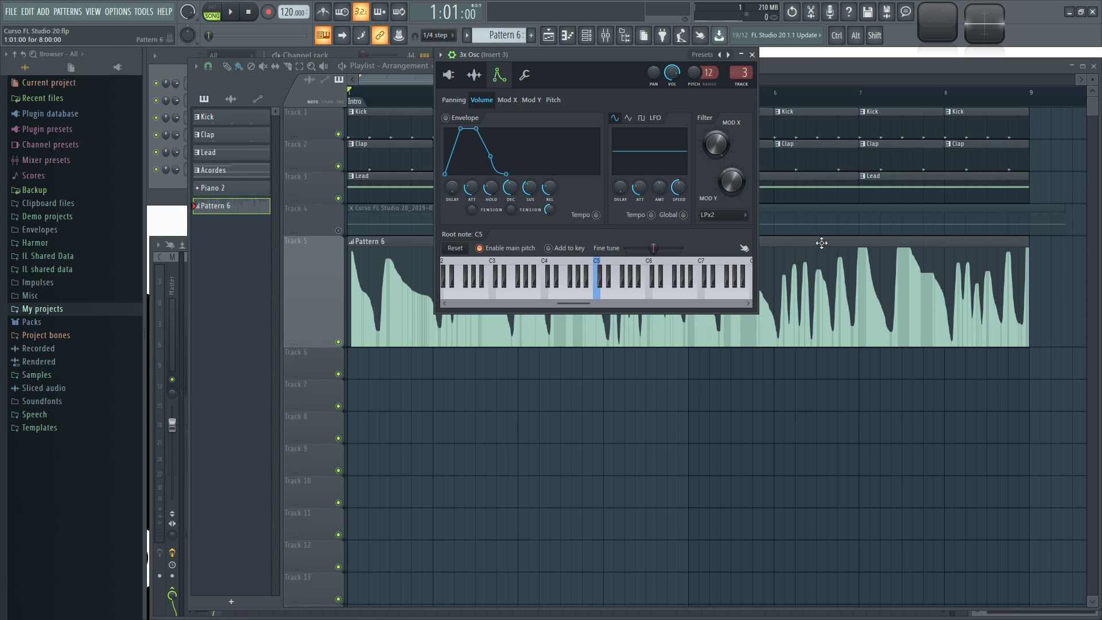
- View the controller link settings for the 3x Osc filter frequency knob, then close the 3x Osc window
right_click(716, 148)
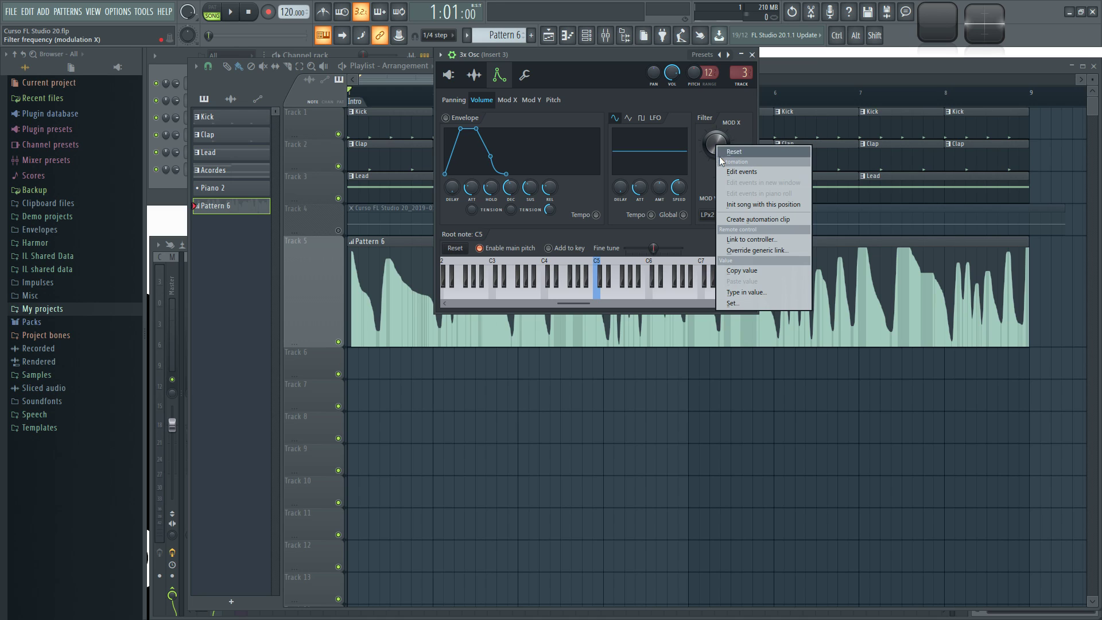
click(737, 241)
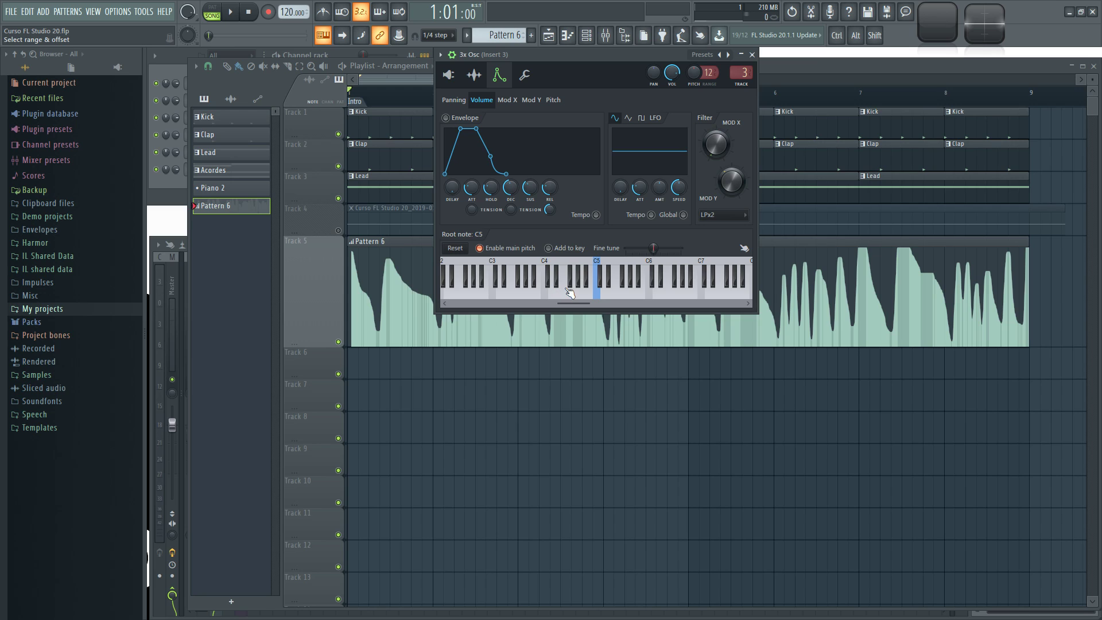
click(752, 55)
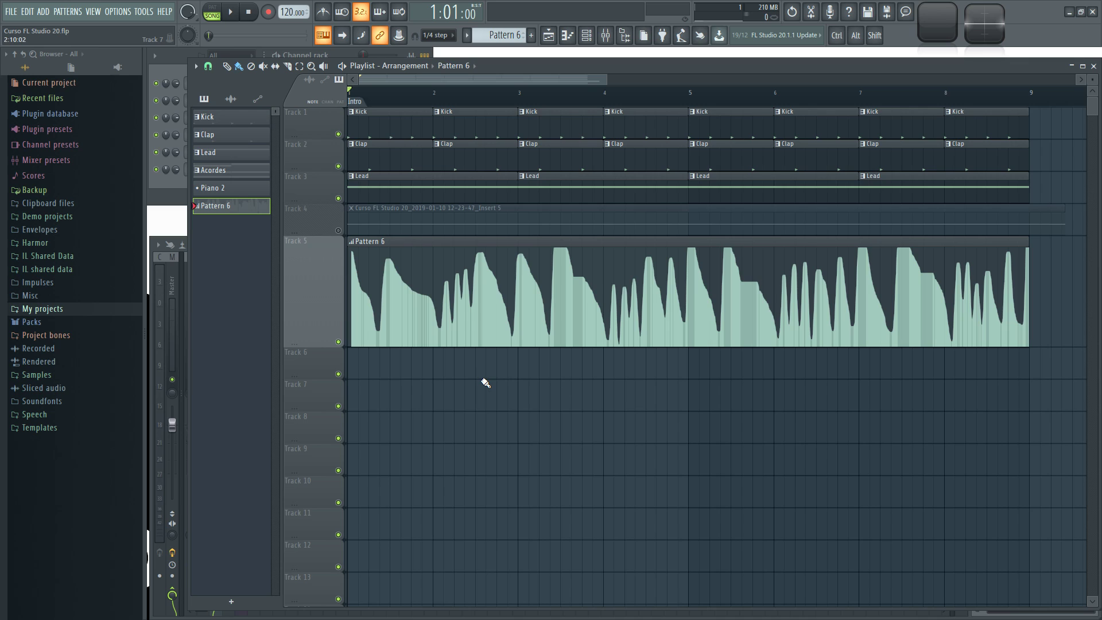
- Select Insert 5 in the mixer and set its audio input to the mono source In 1
key(F9)
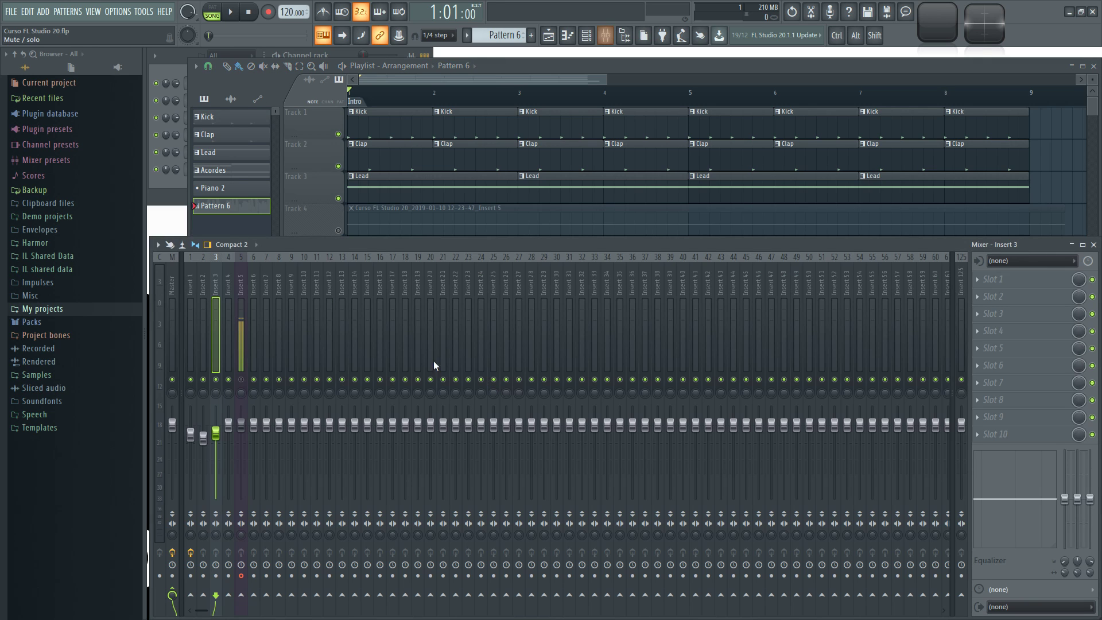
click(240, 277)
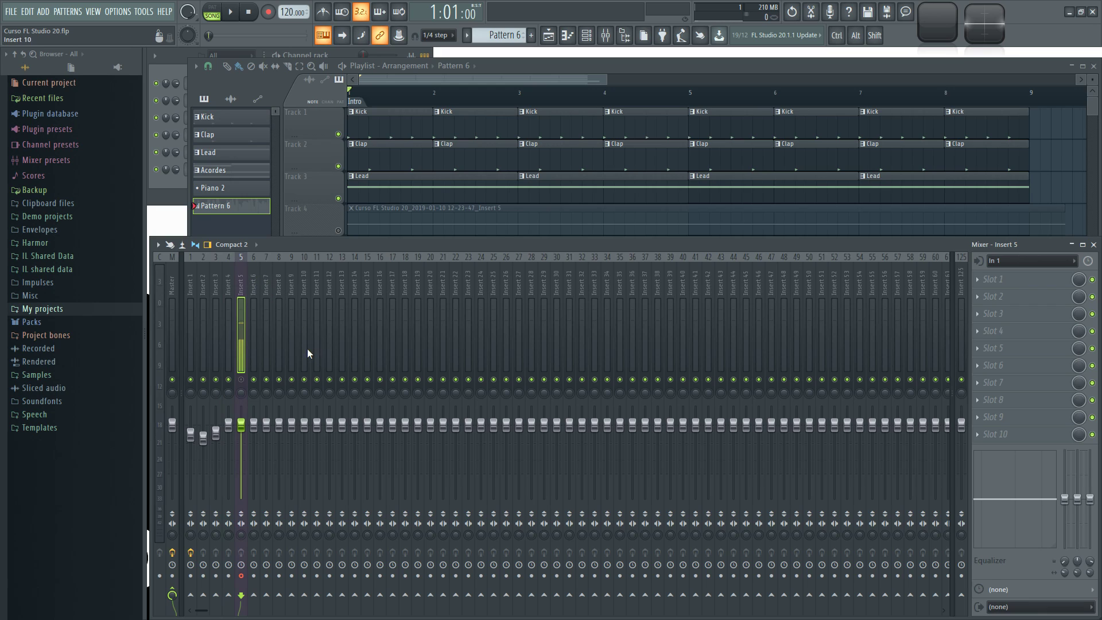
click(1014, 262)
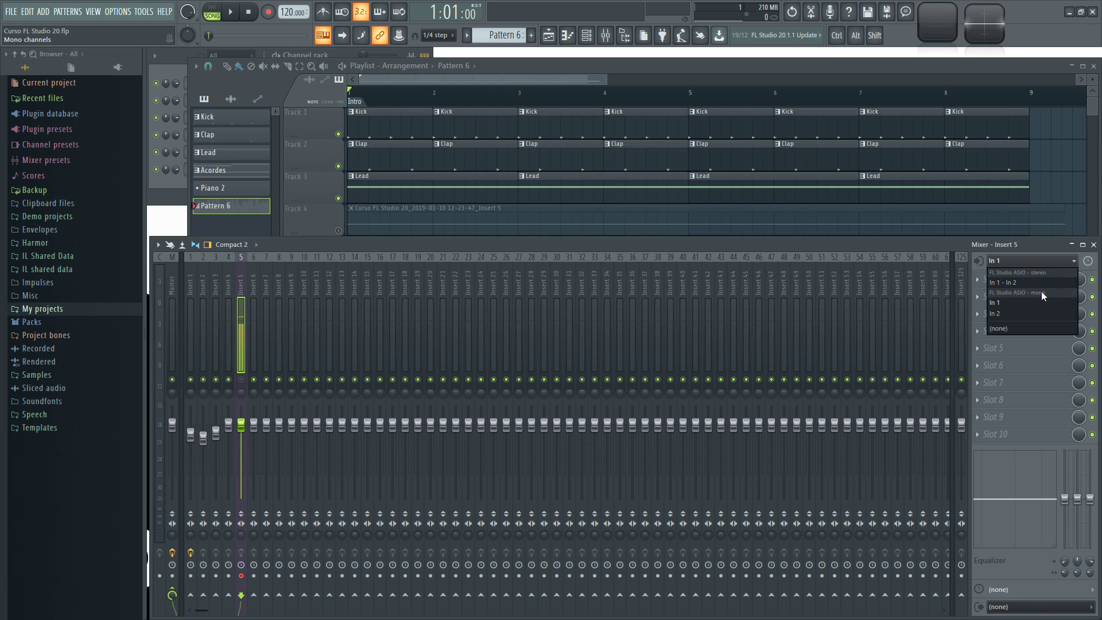
click(1008, 305)
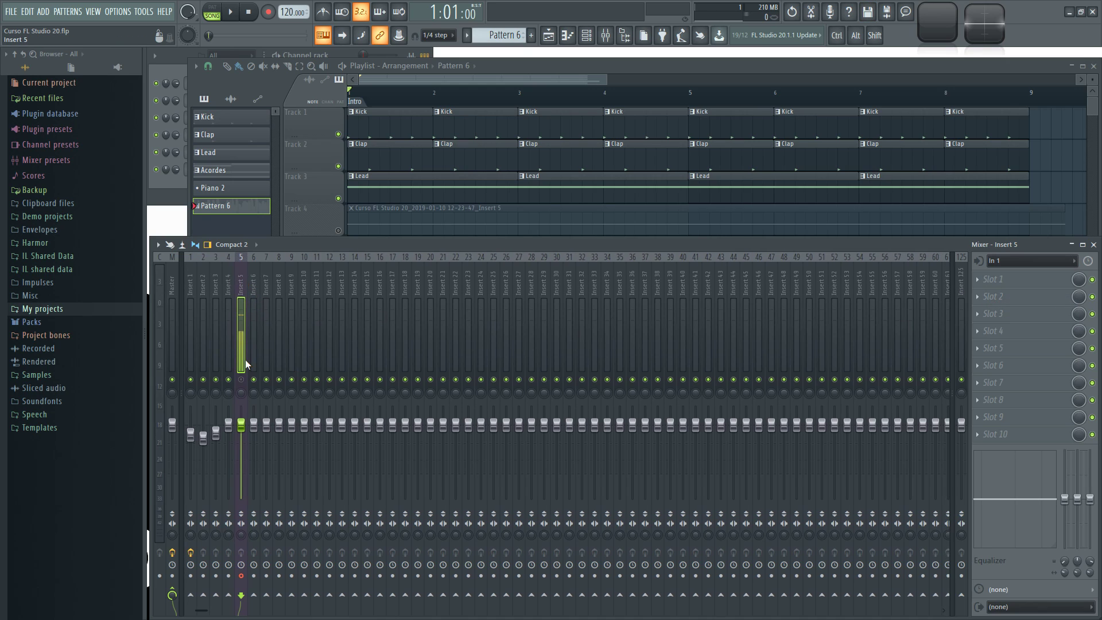
- Unmute mixer Insert 5 and set its send to the Master track to 0% so the input is not monitored
click(242, 380)
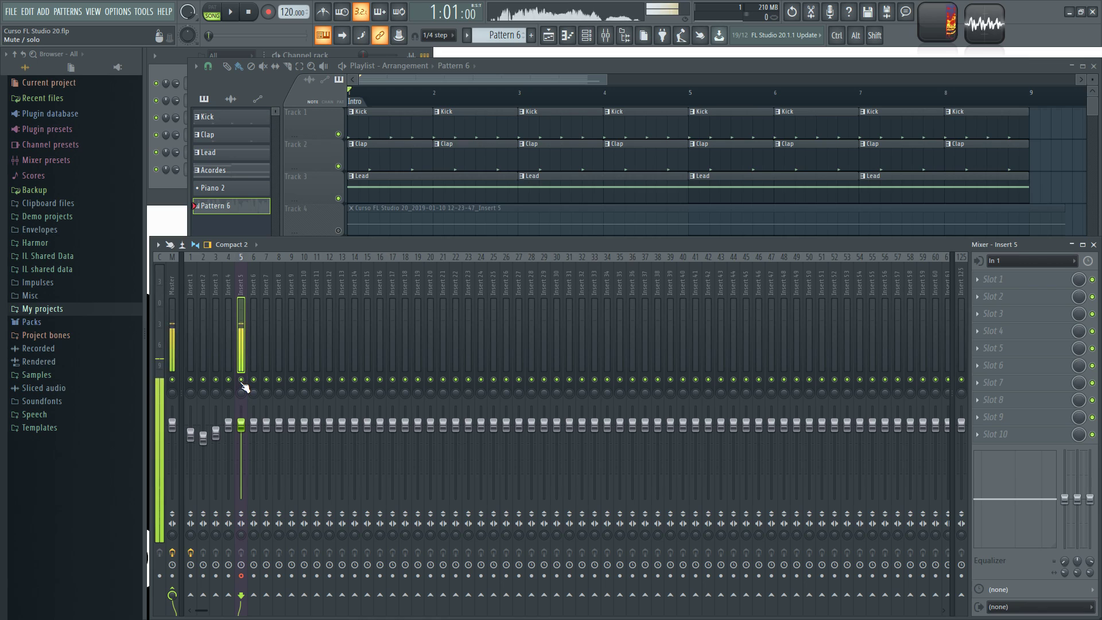
click(241, 380)
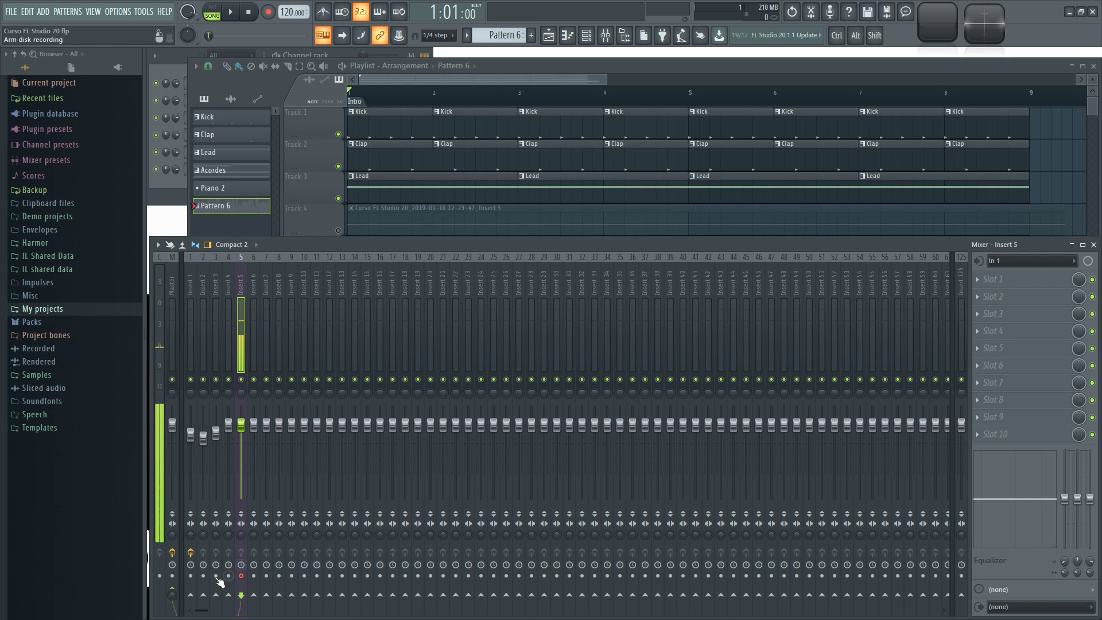
click(171, 594)
click(171, 594)
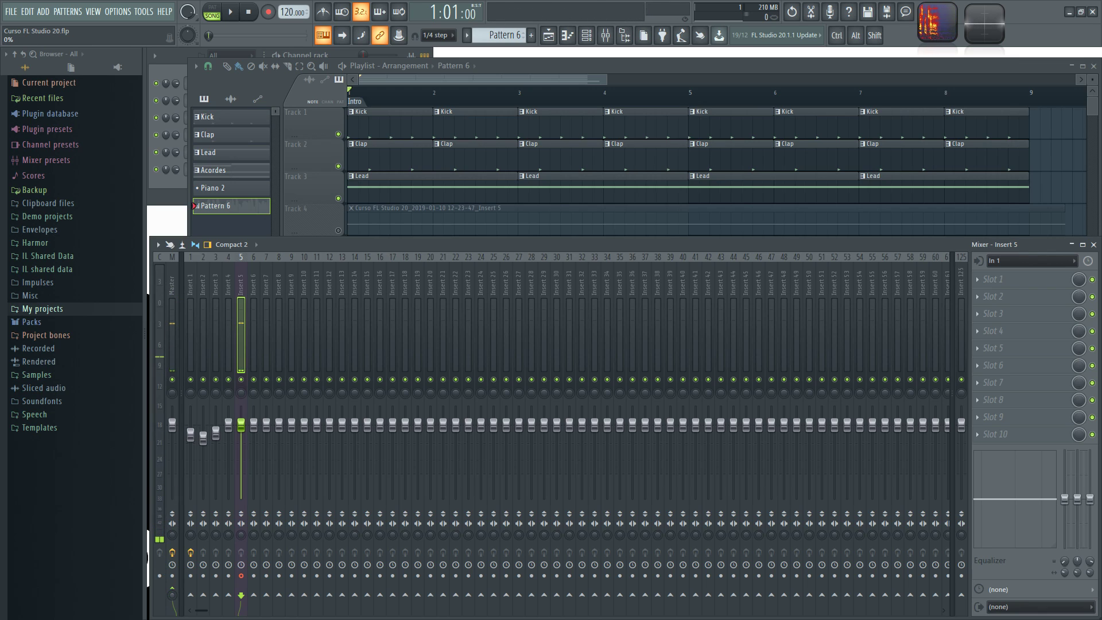
- Record the armed Insert 5 input over the song for about seven bars, stop, and bring the playlist to the front
click(269, 14)
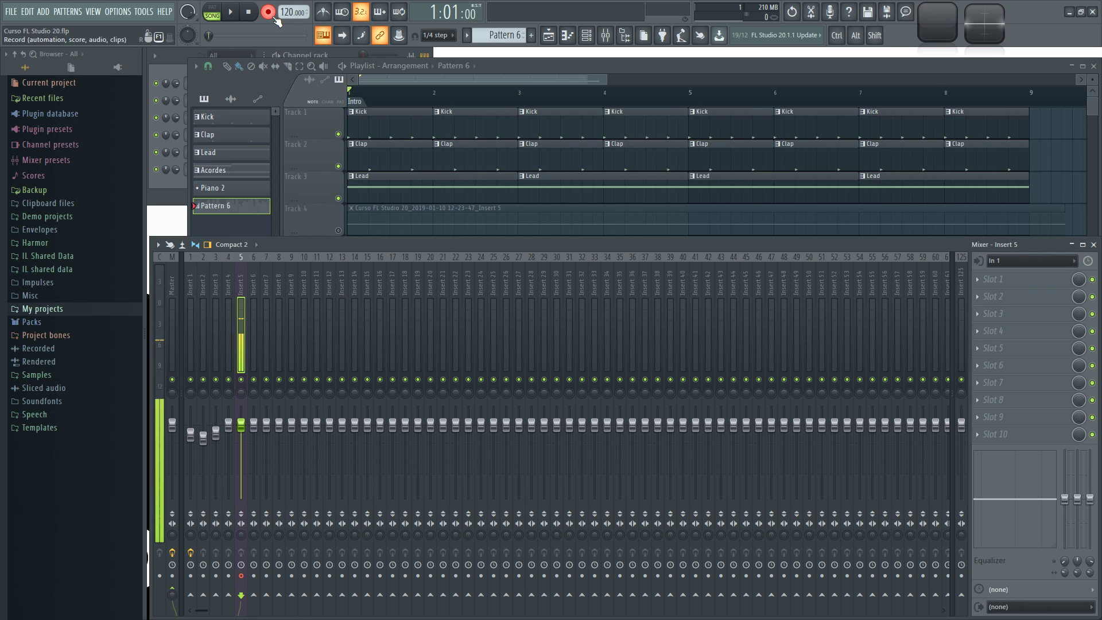
click(231, 12)
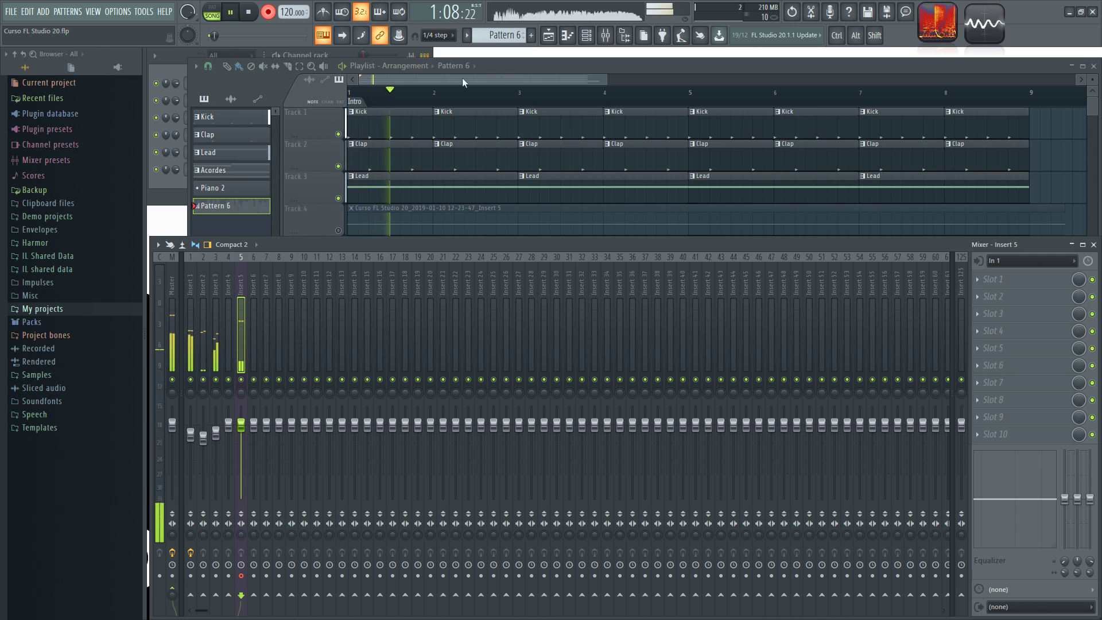
double_click(598, 68)
scroll(438, 339, down, 2)
scroll(323, 365, up, 4)
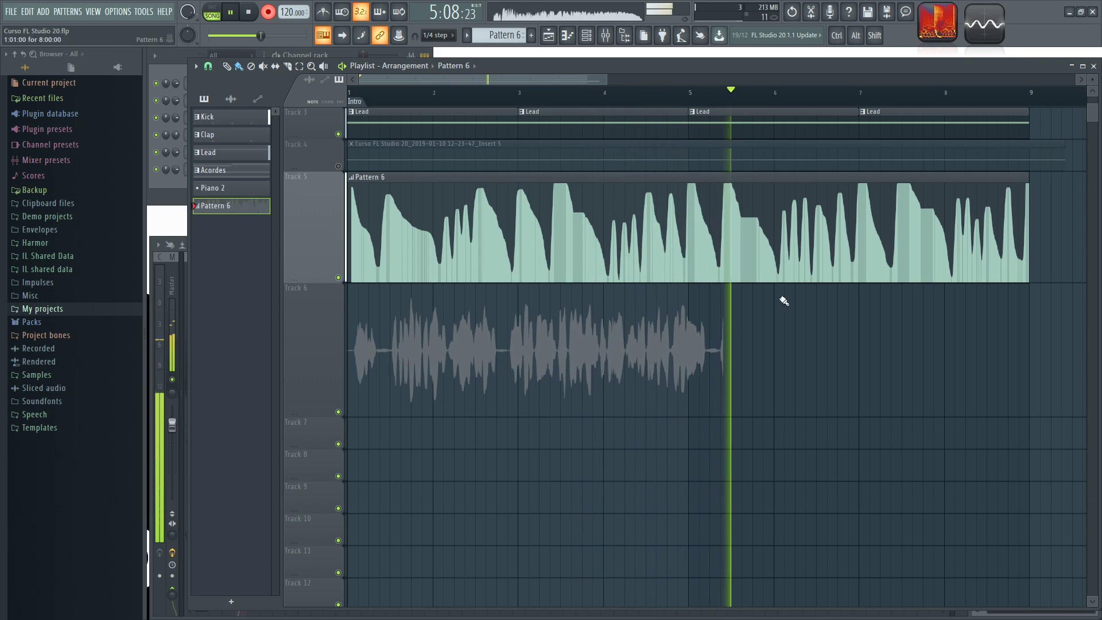
key(F9)
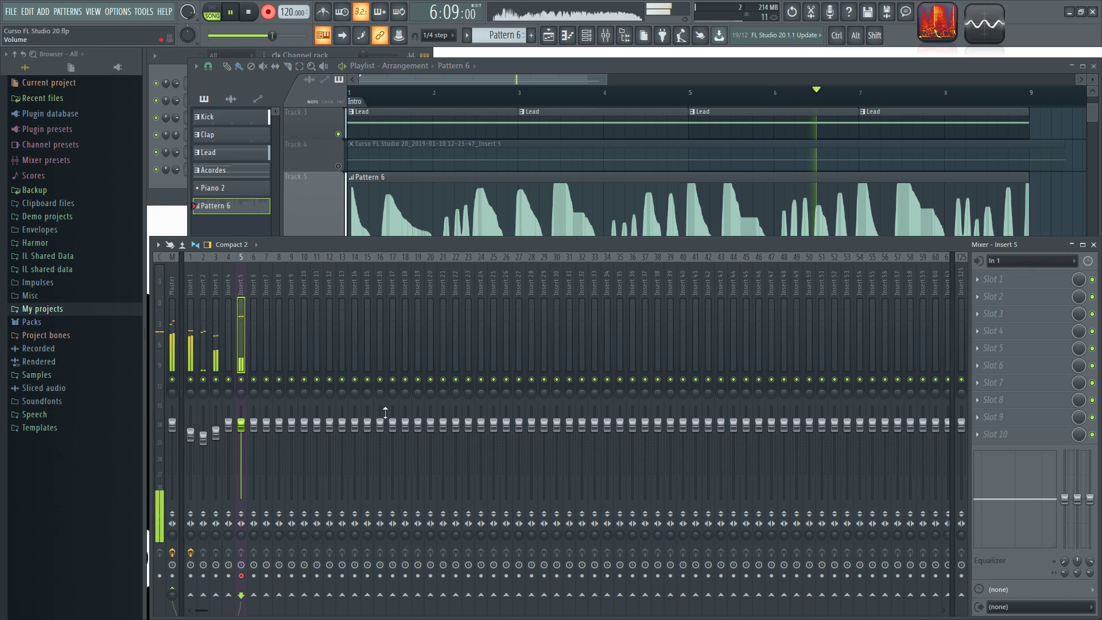
click(249, 12)
click(634, 177)
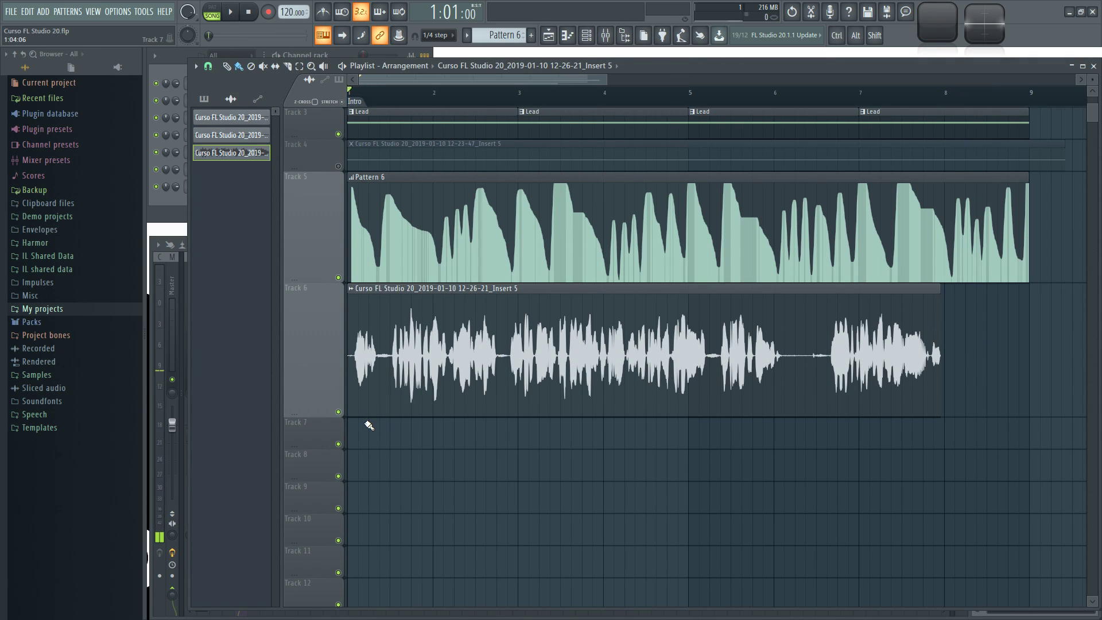
- Solo playlist track 6, play back the recorded audio clip, and stop playback
right_click(338, 411)
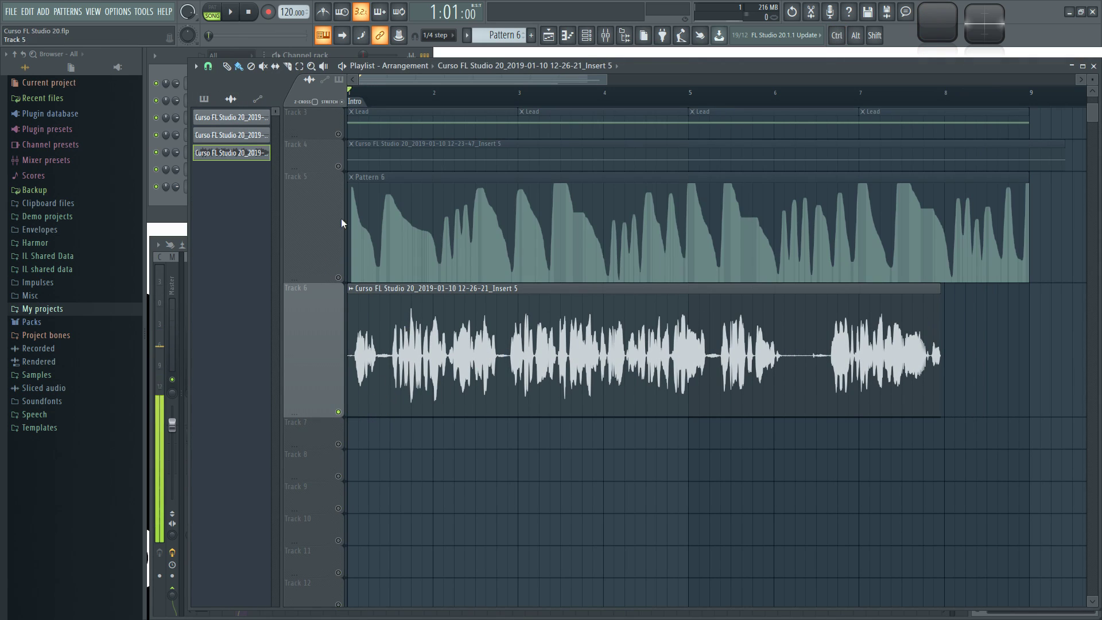
click(230, 11)
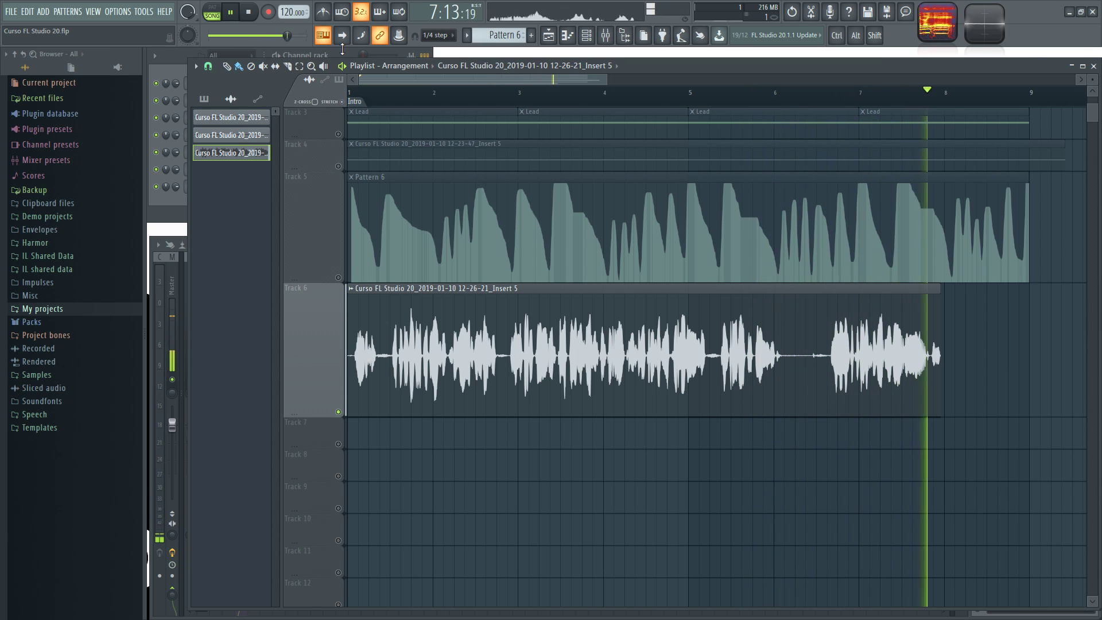
key(space)
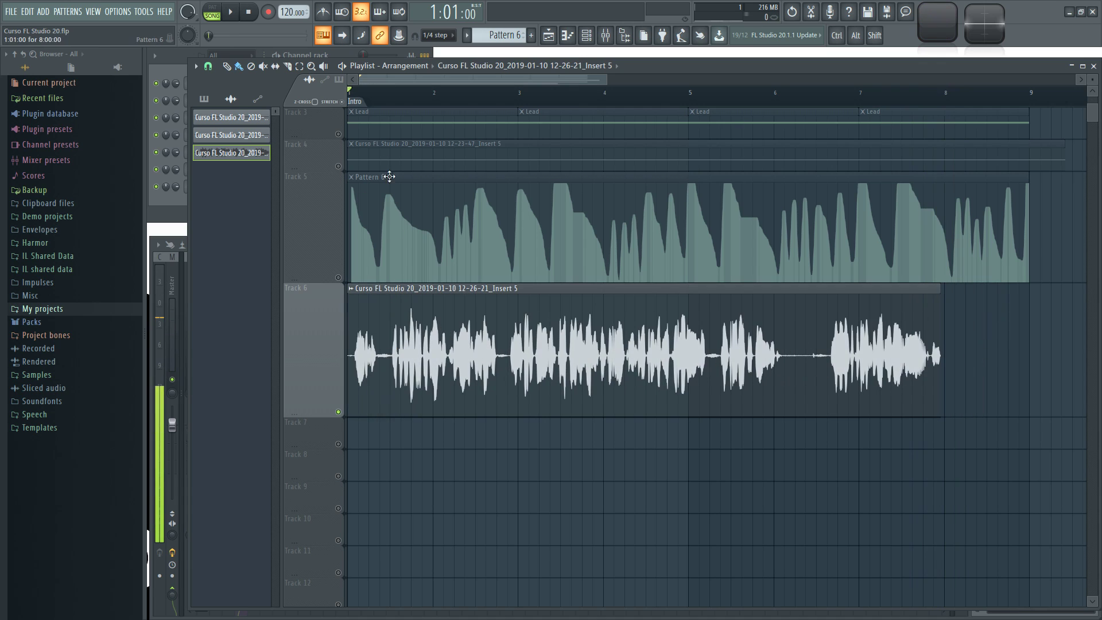
- Open the sampler settings of the newest recorded Insert 5 audio channel, inspect them, and close the window
click(345, 55)
click(232, 186)
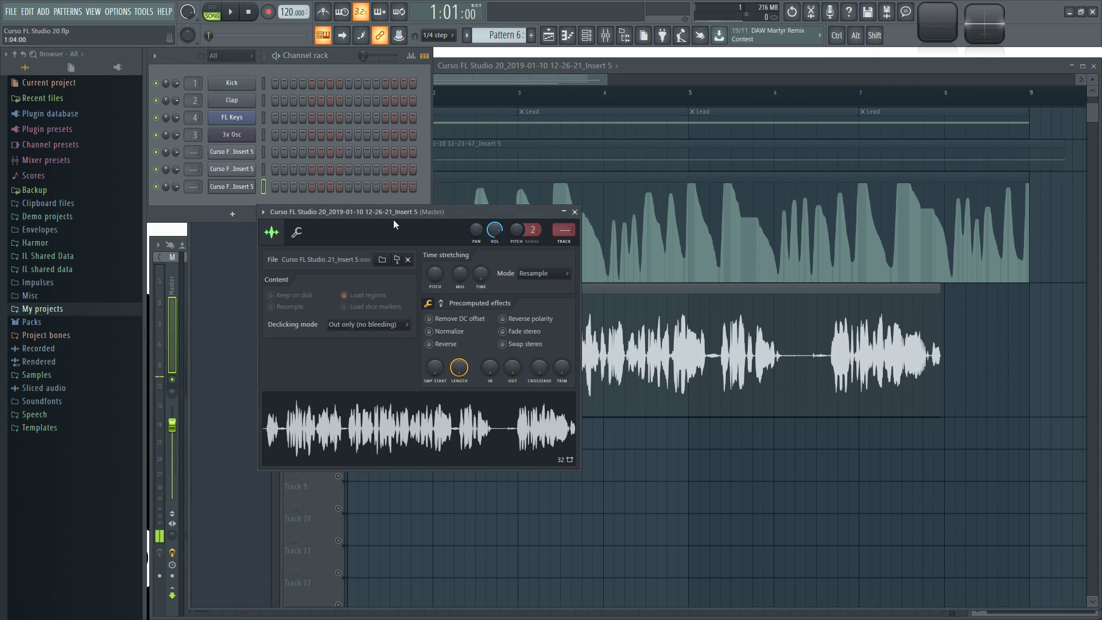
drag(398, 217, 510, 57)
click(450, 109)
click(422, 107)
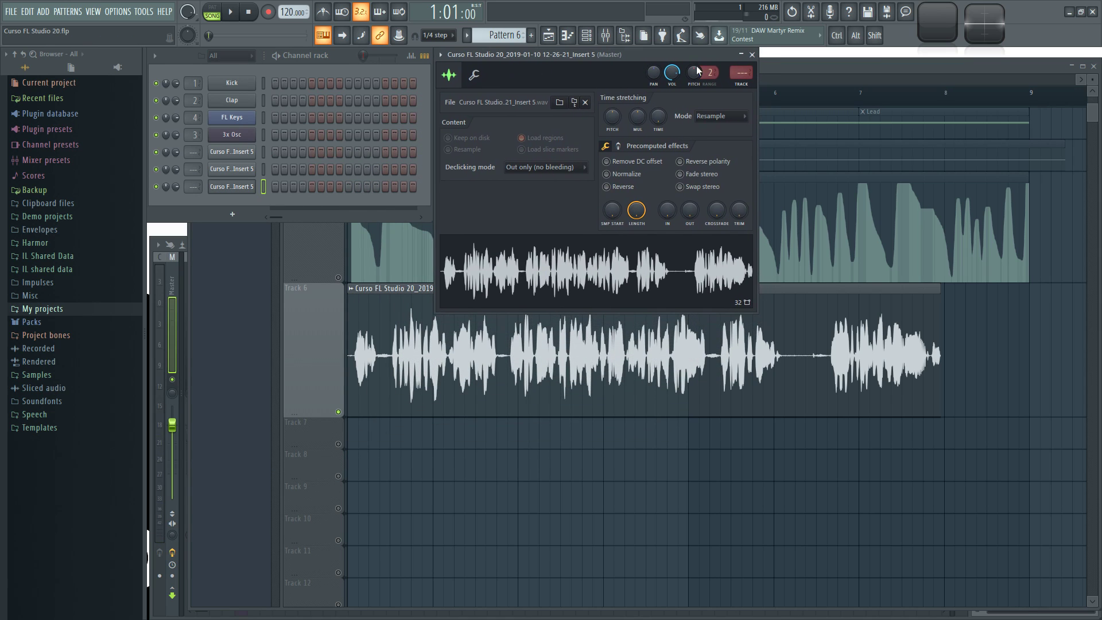
click(752, 55)
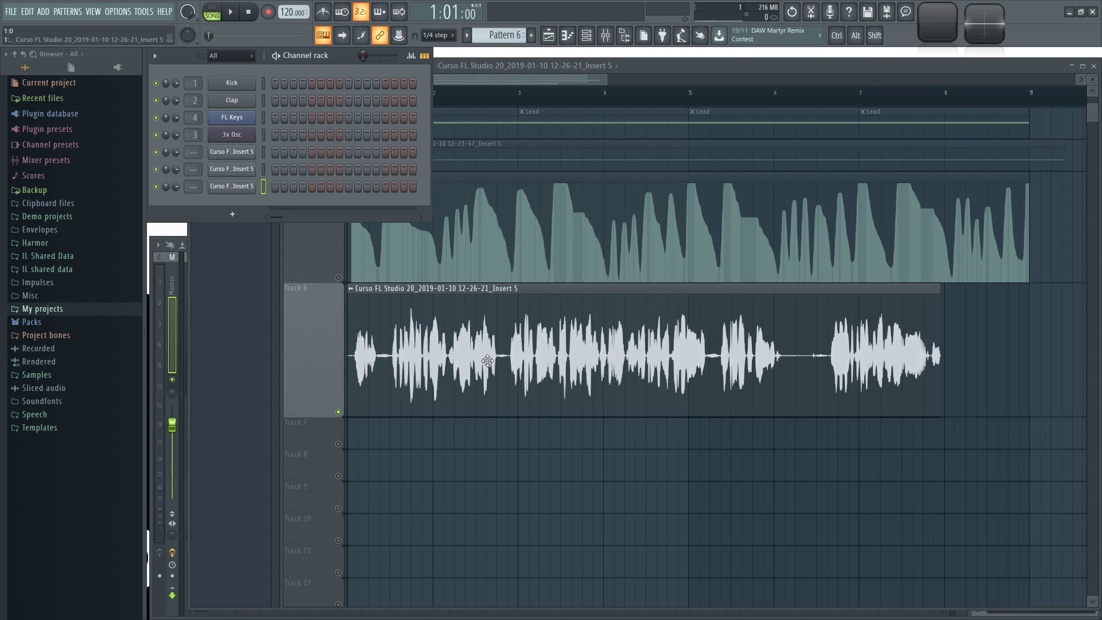
- Delete the recorded audio clip from playlist track 6 and take the track out of solo
key(F6)
key(F9)
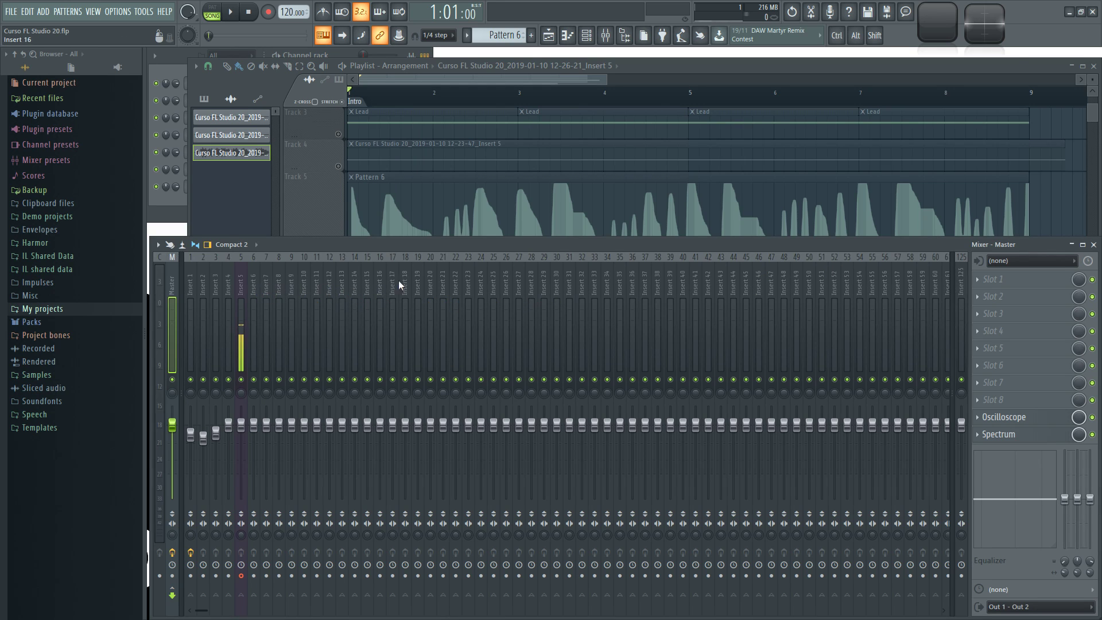
click(452, 82)
scroll(507, 446, down, 2)
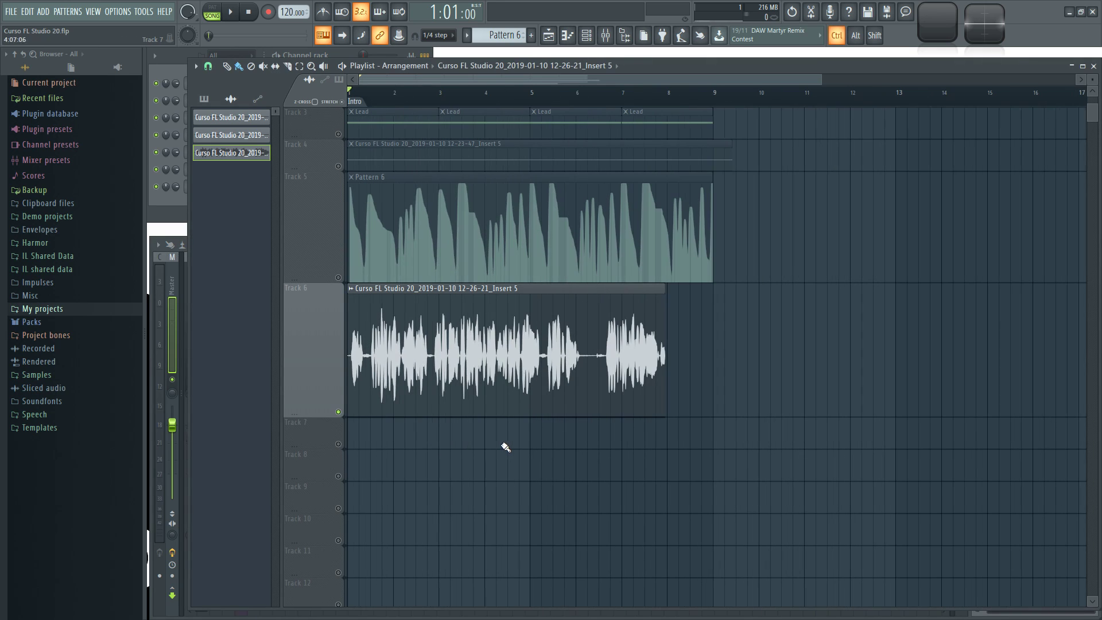
right_click(479, 352)
scroll(479, 352, up, 1)
scroll(363, 101, up, 1)
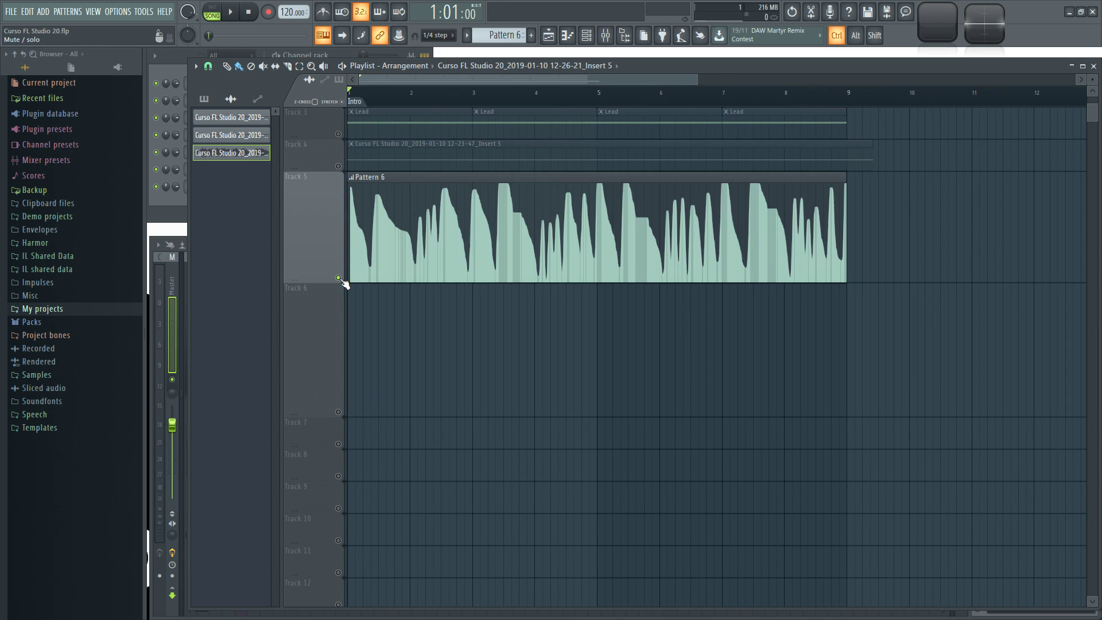
scroll(352, 295, up, 2)
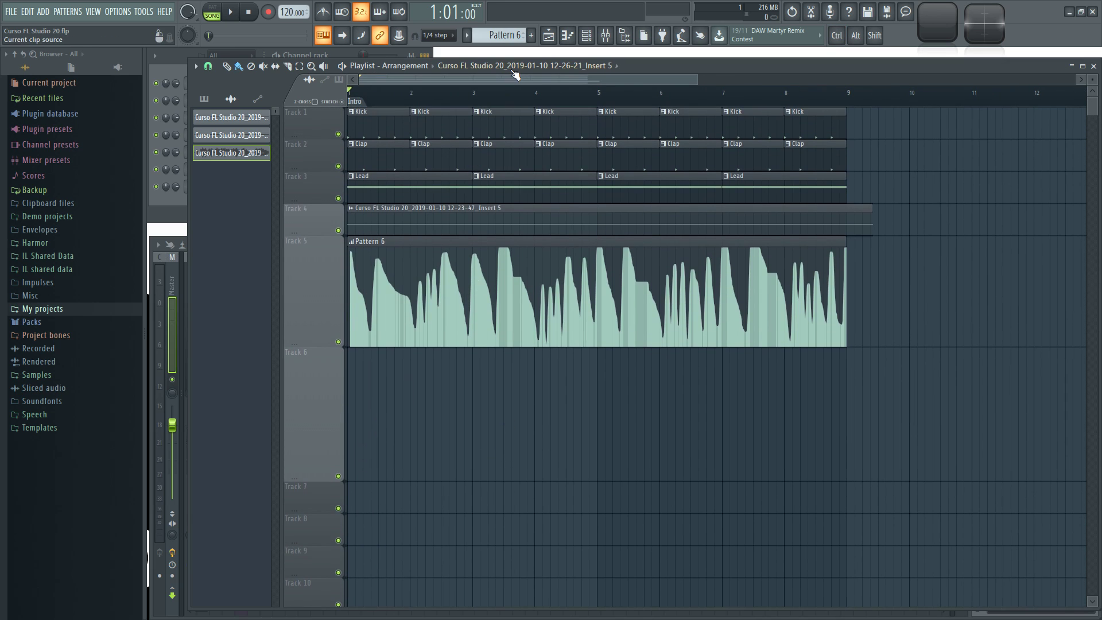
- Add a playlist marker named "Entrada", place it at bar 3, and set its action to Punch in recording
right_click(599, 104)
click(637, 109)
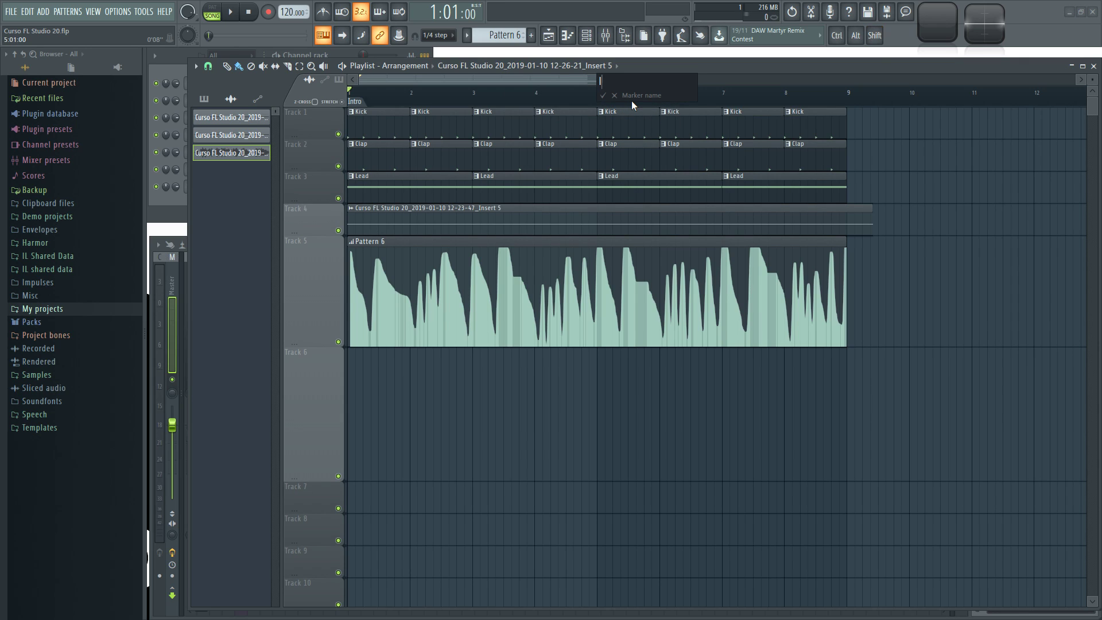
text(Entrada)
key(Return)
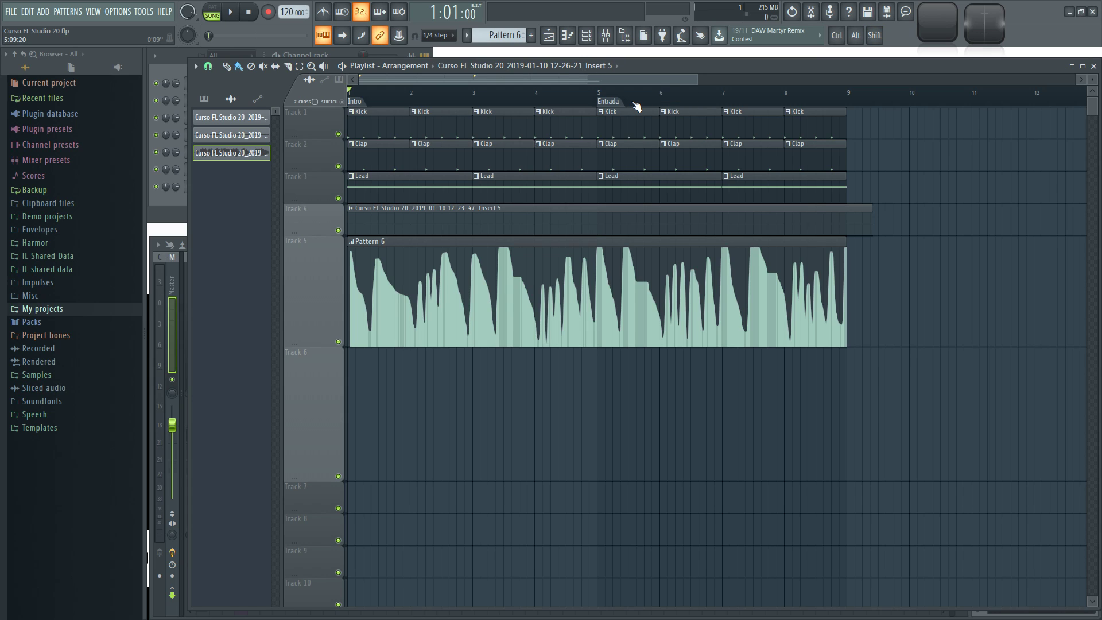
mouse_move(599, 101)
mouse_down()
mouse_move(505, 104)
mouse_move(475, 121)
mouse_up()
right_click(485, 104)
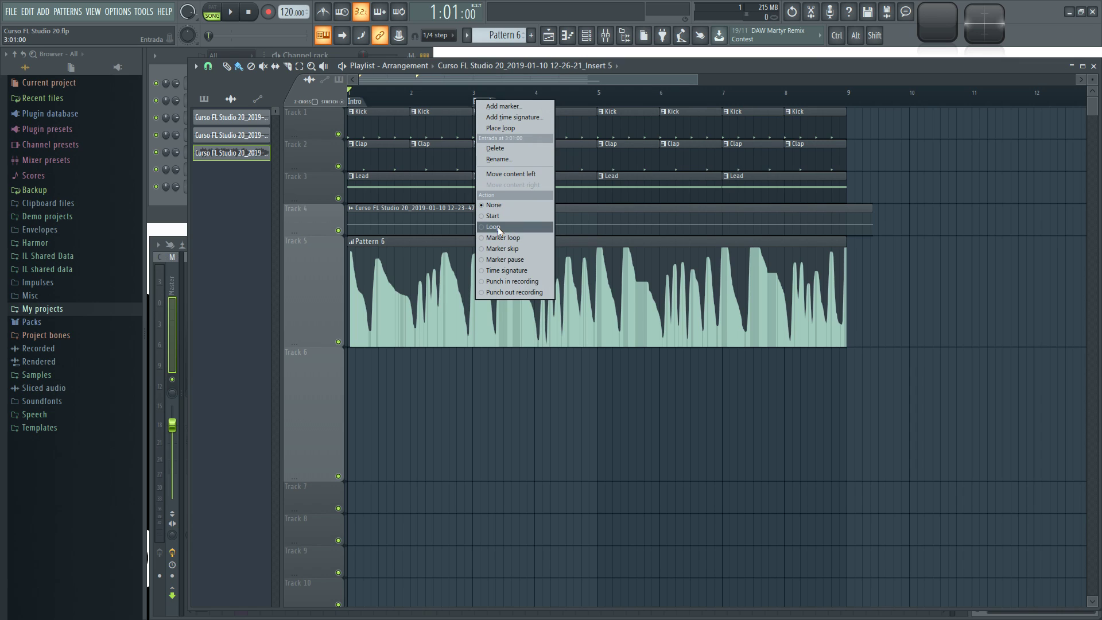
click(519, 281)
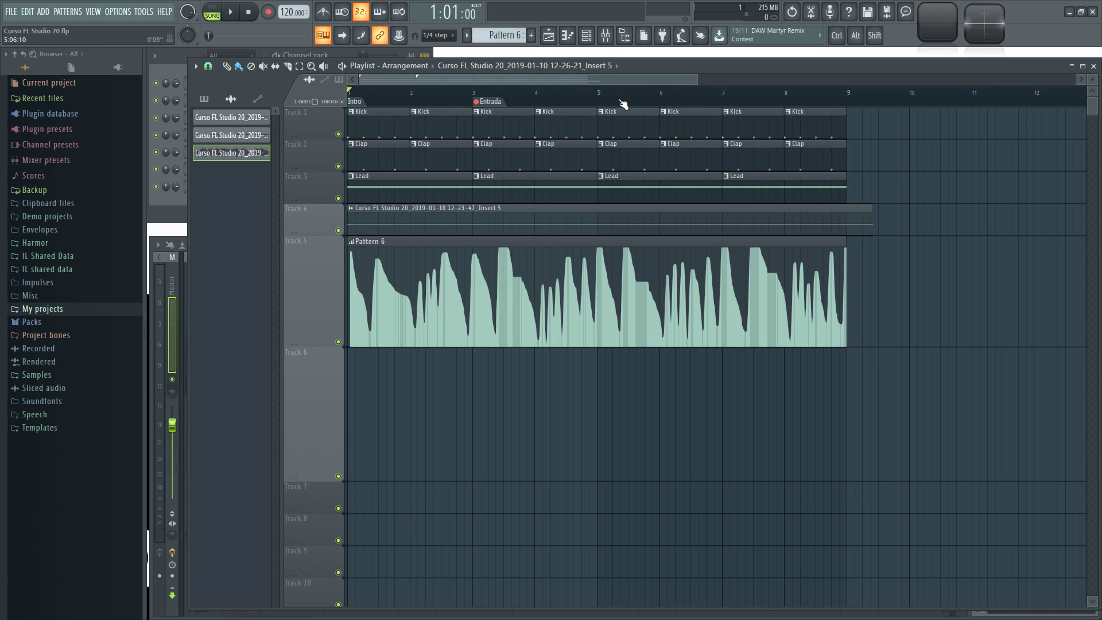
- Add a playlist marker named "Salida" at bar 7 and set its action to Punch out recording
right_click(722, 104)
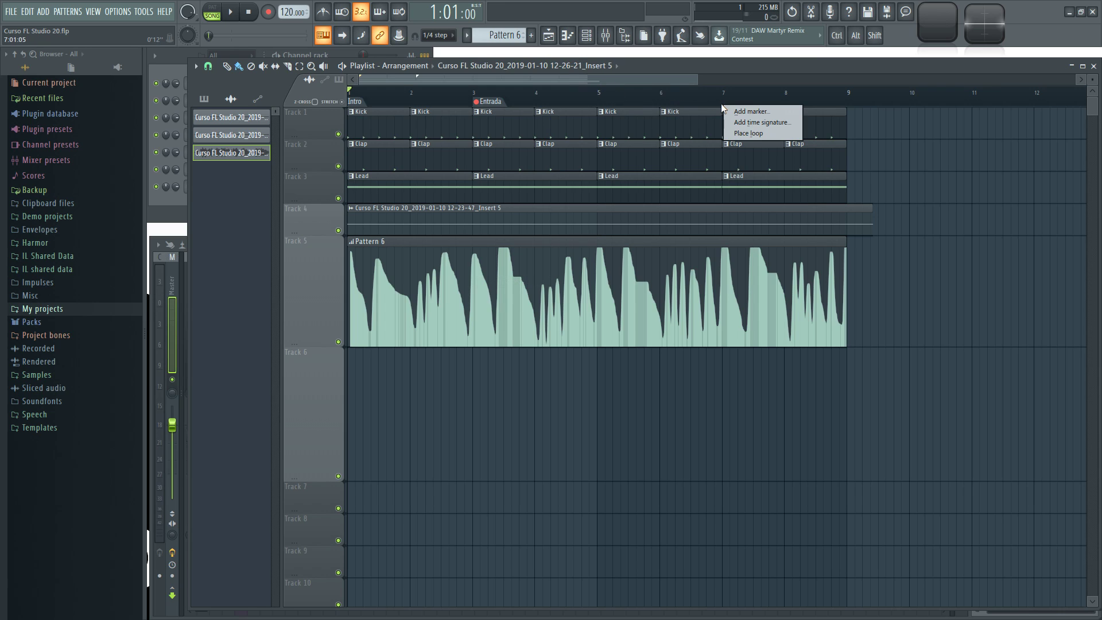
click(750, 113)
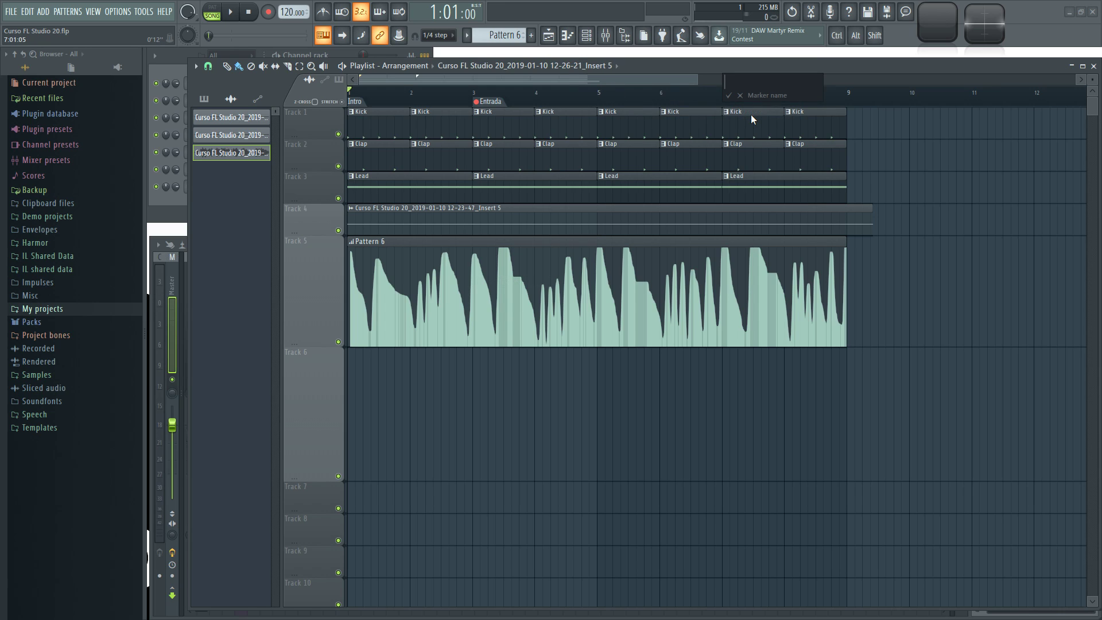
text(Salida)
key(Return)
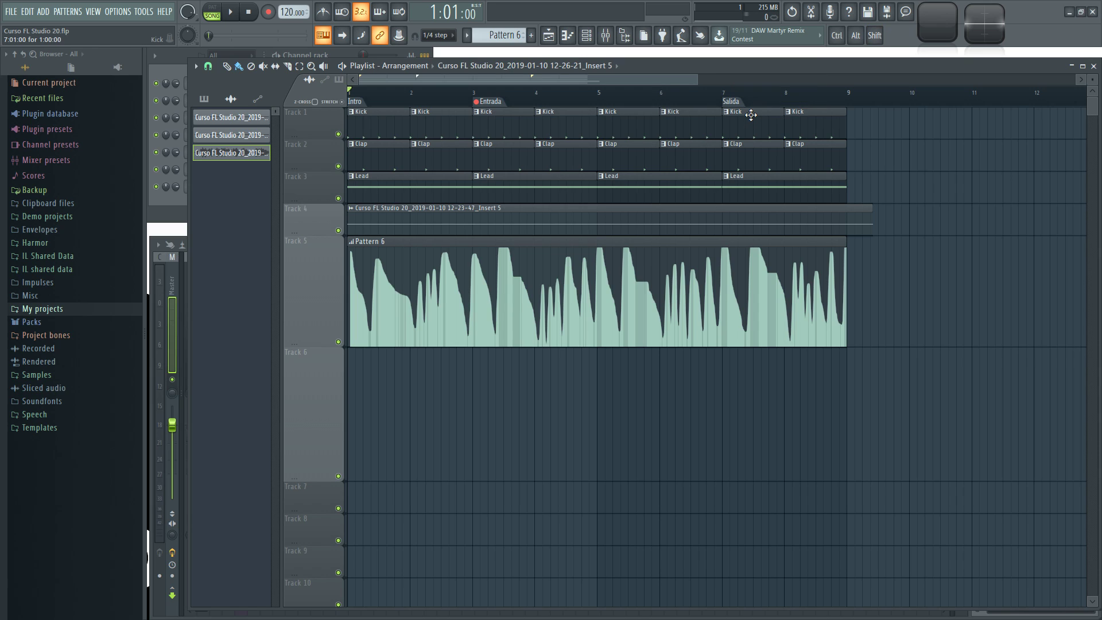
right_click(732, 107)
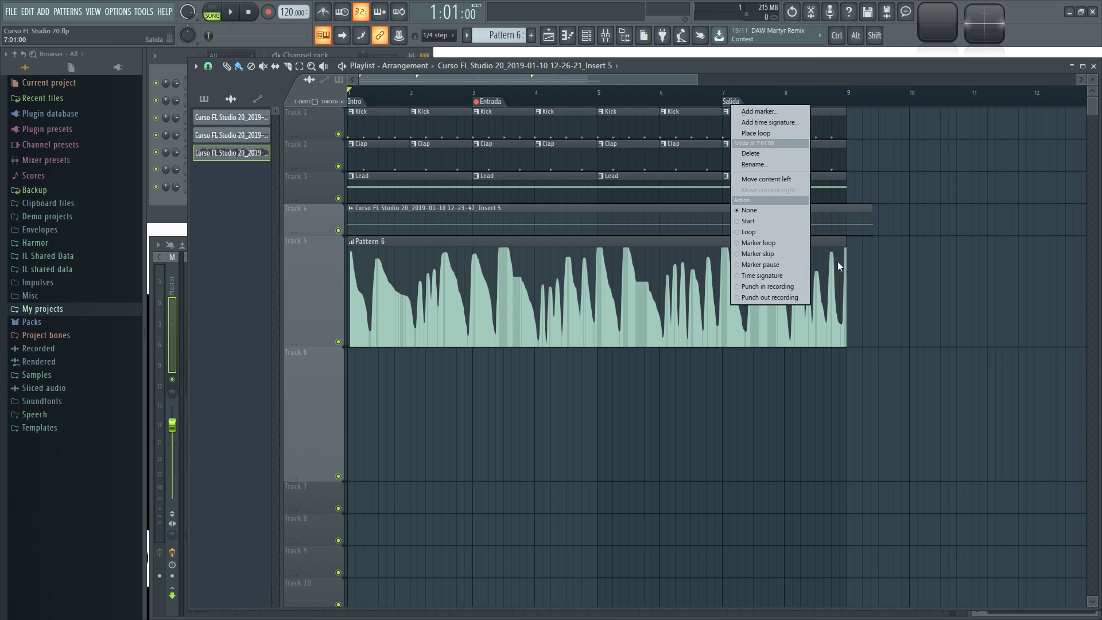
click(776, 301)
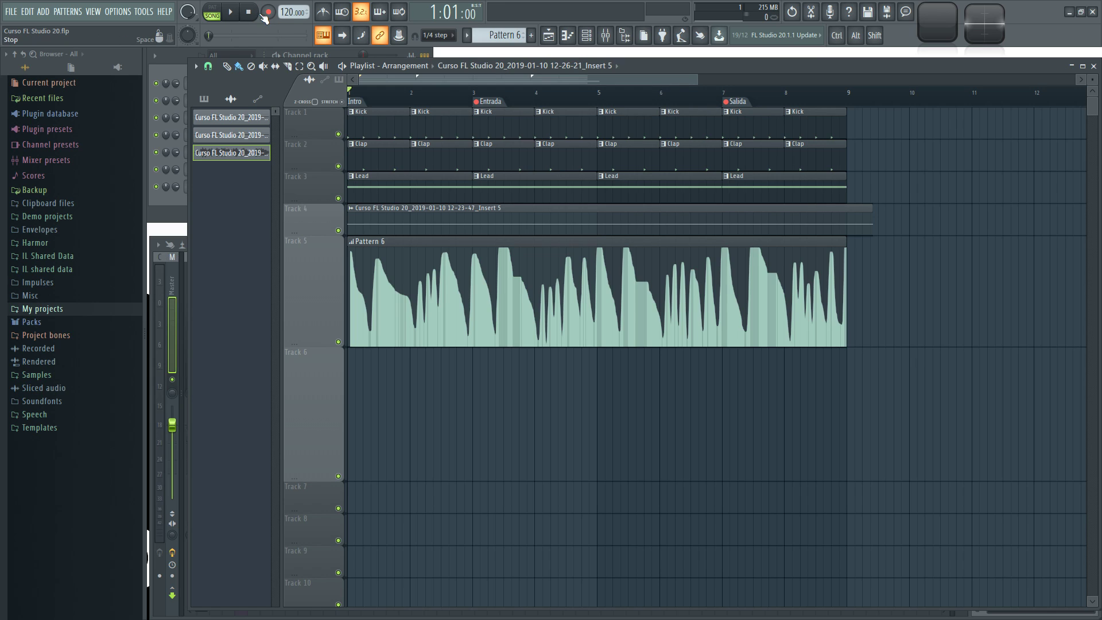
- Open the 3x Osc channel's filter settings and select the FL Keys channel for note input
click(337, 55)
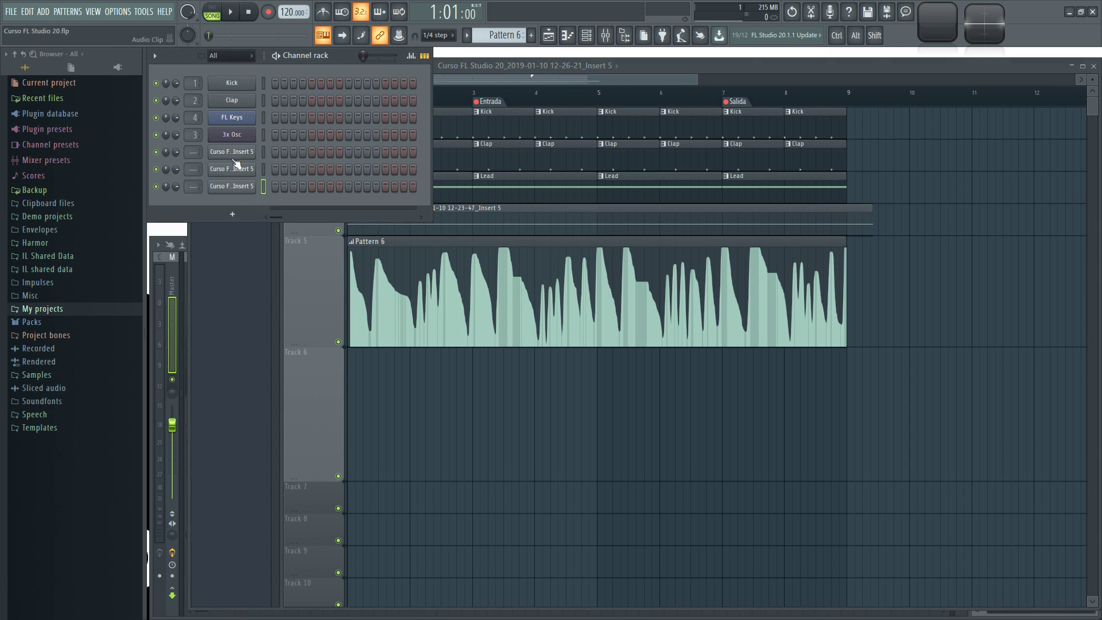
click(231, 134)
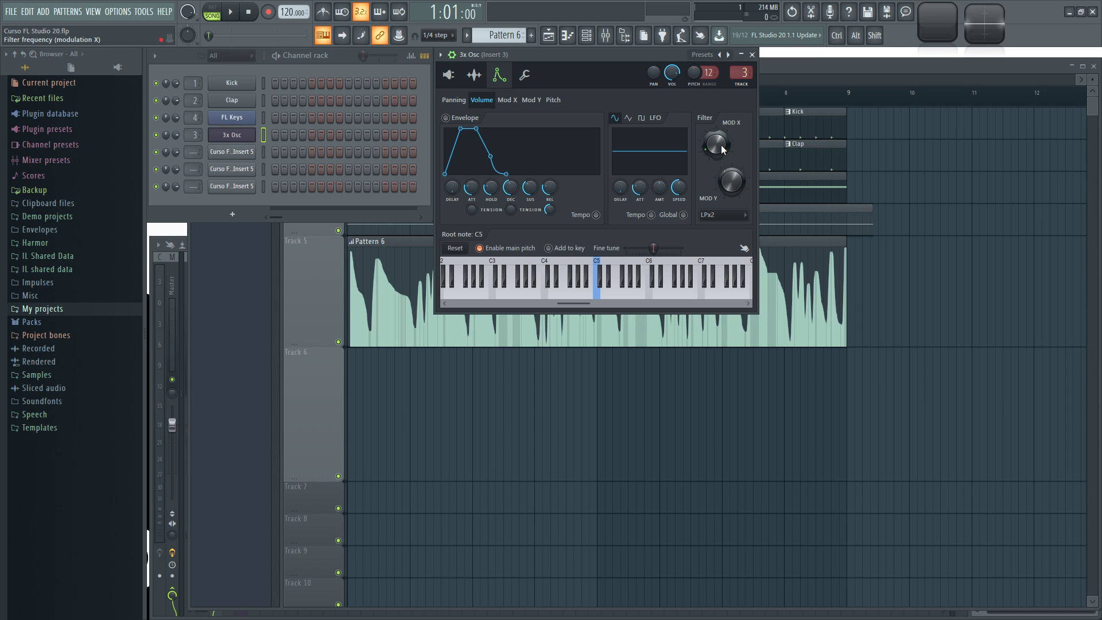
click(264, 117)
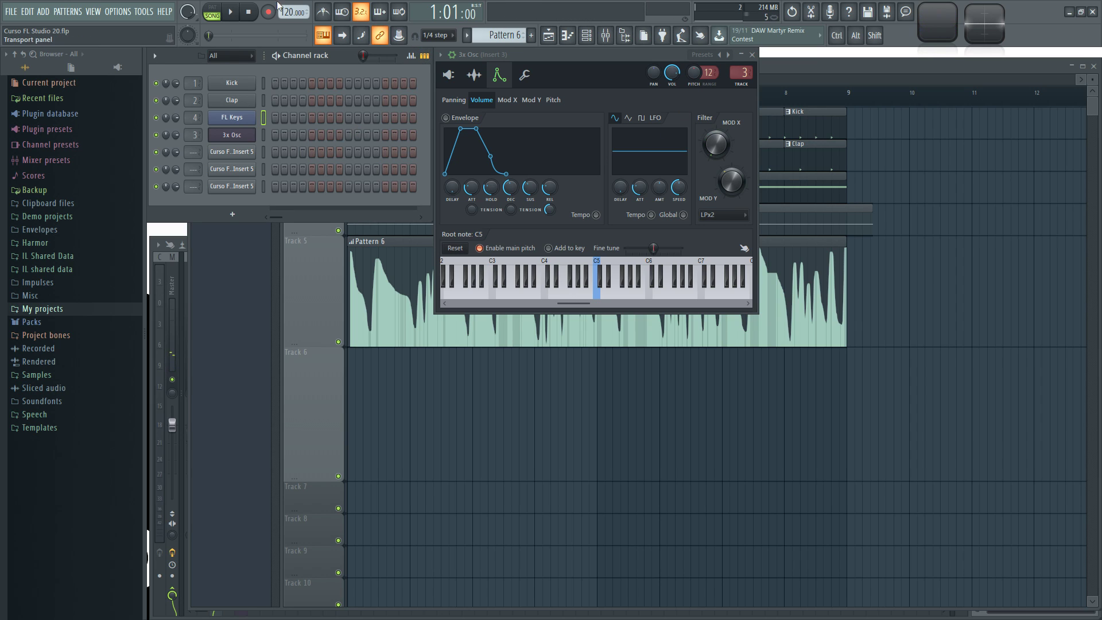
- Play the song from the start through both punch markers, recording FL Keys notes, filter automation and microphone audio between bars 3 and 7
key(space)
click(823, 67)
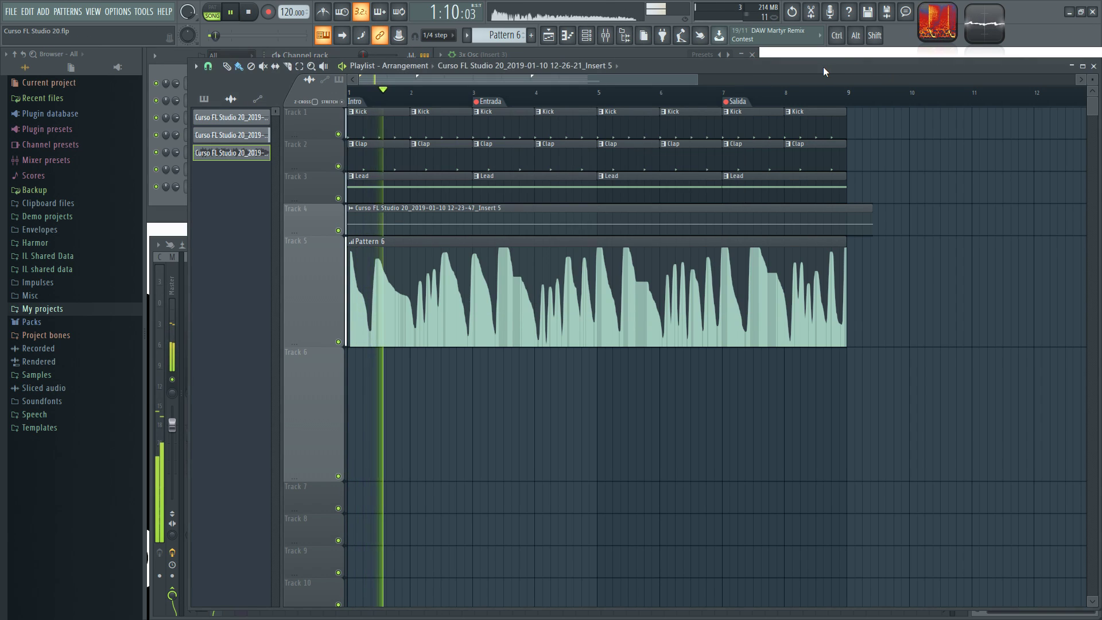
key(r)
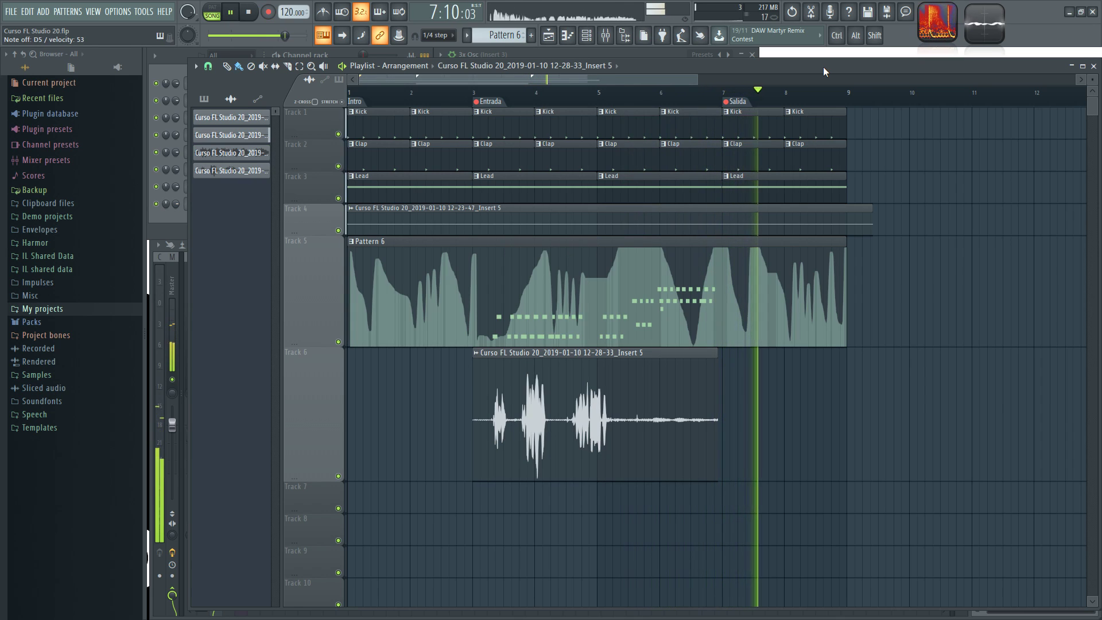
key(space)
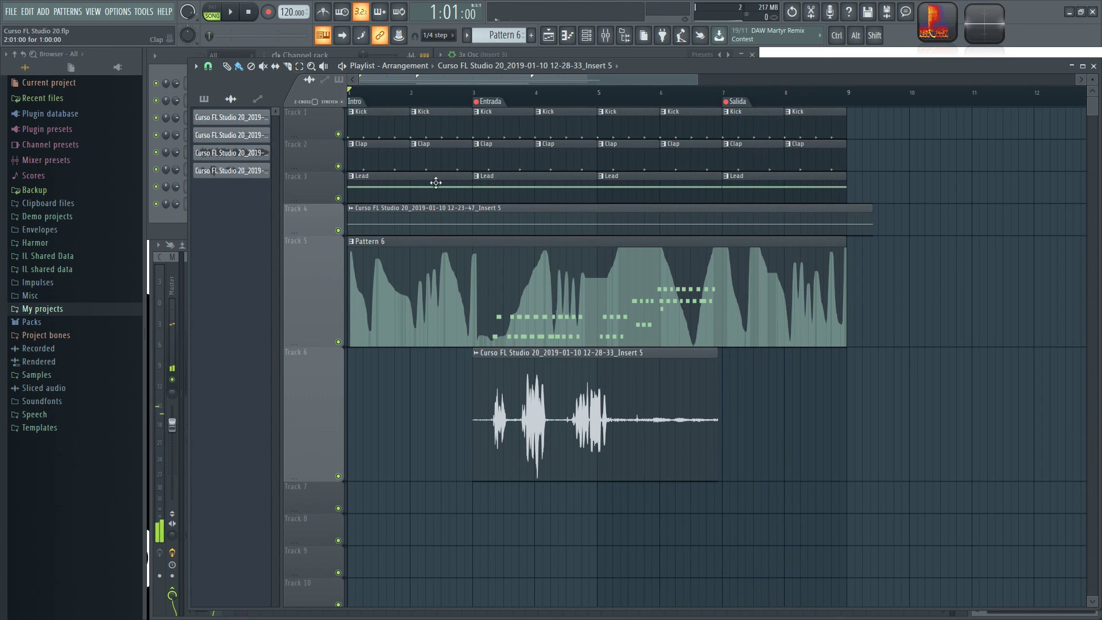
- Move the recorded audio clip to track 7, and drop the Pattern 6 clip on track 6 before returning it to track 5
drag(587, 374, 601, 488)
drag(544, 245, 535, 388)
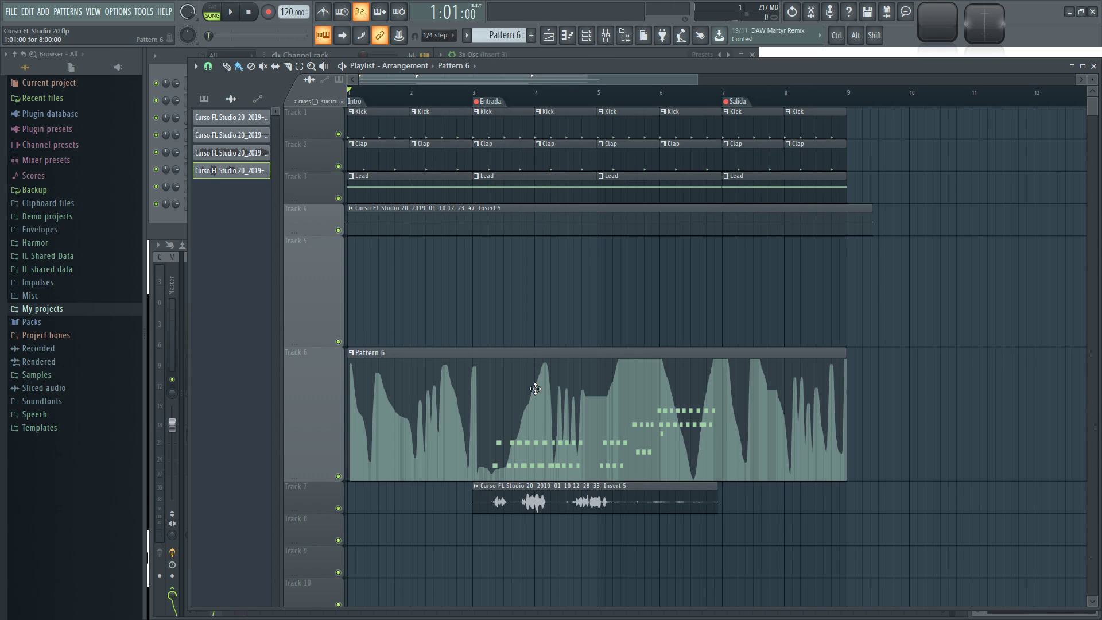
drag(504, 267, 488, 228)
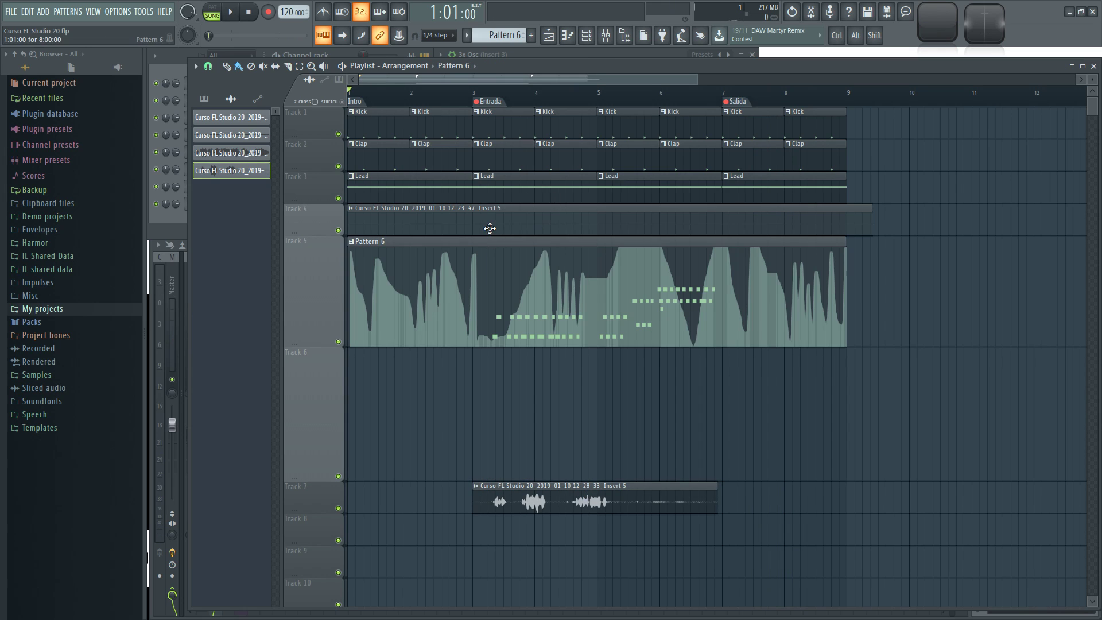
- Move the Entrada and Salida markers past bar 9 and play the recorded take back from bar 3
drag(484, 101, 891, 101)
drag(739, 101, 965, 101)
click(472, 95)
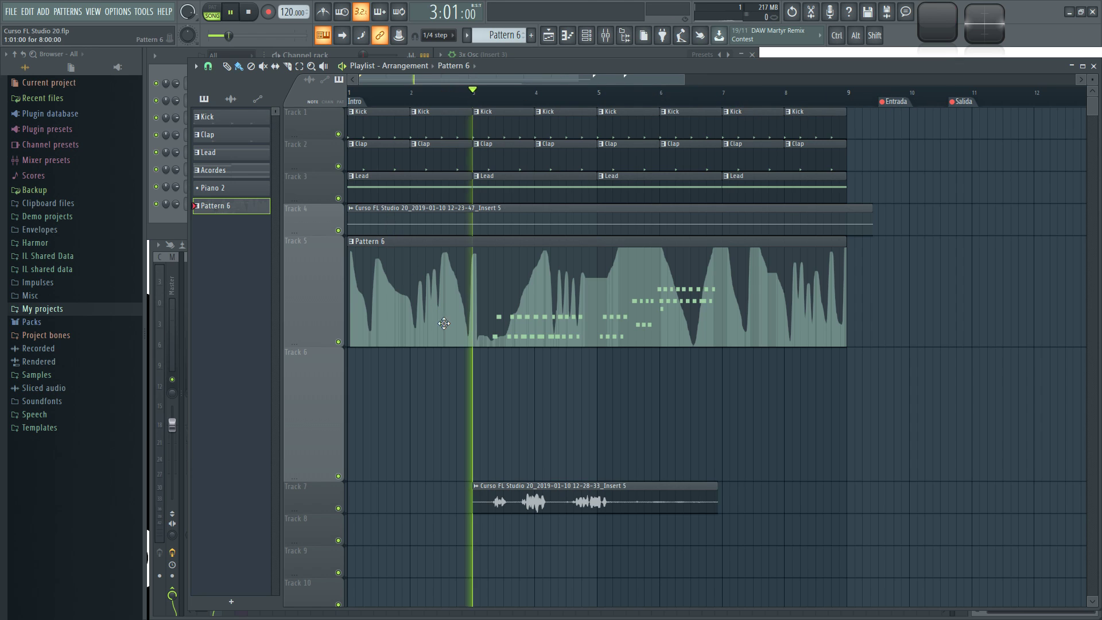
key(space)
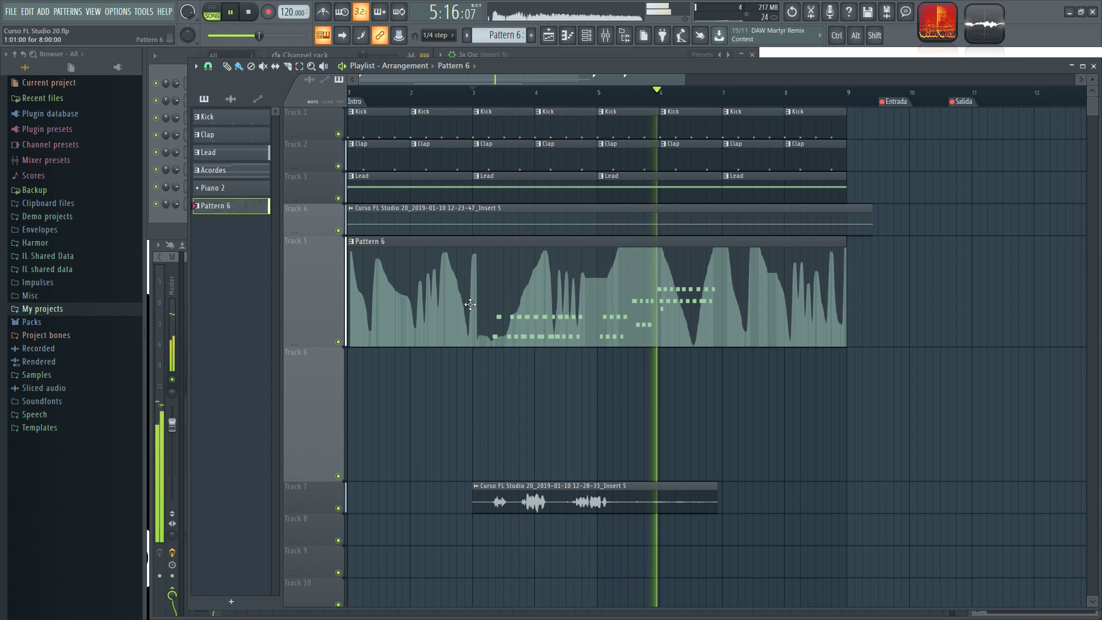
click(350, 52)
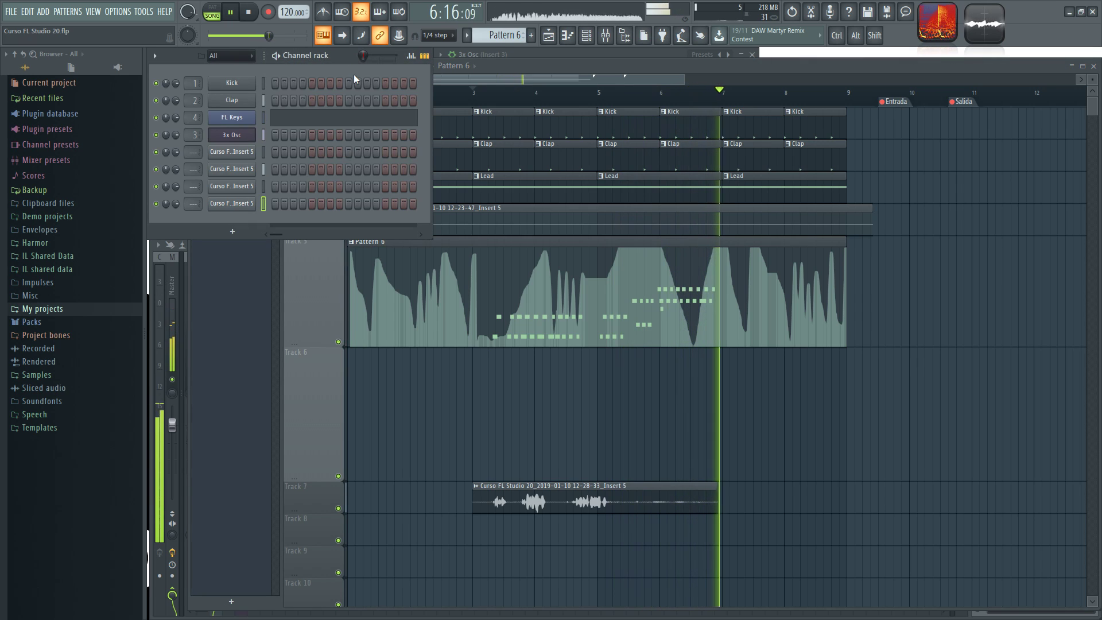
key(space)
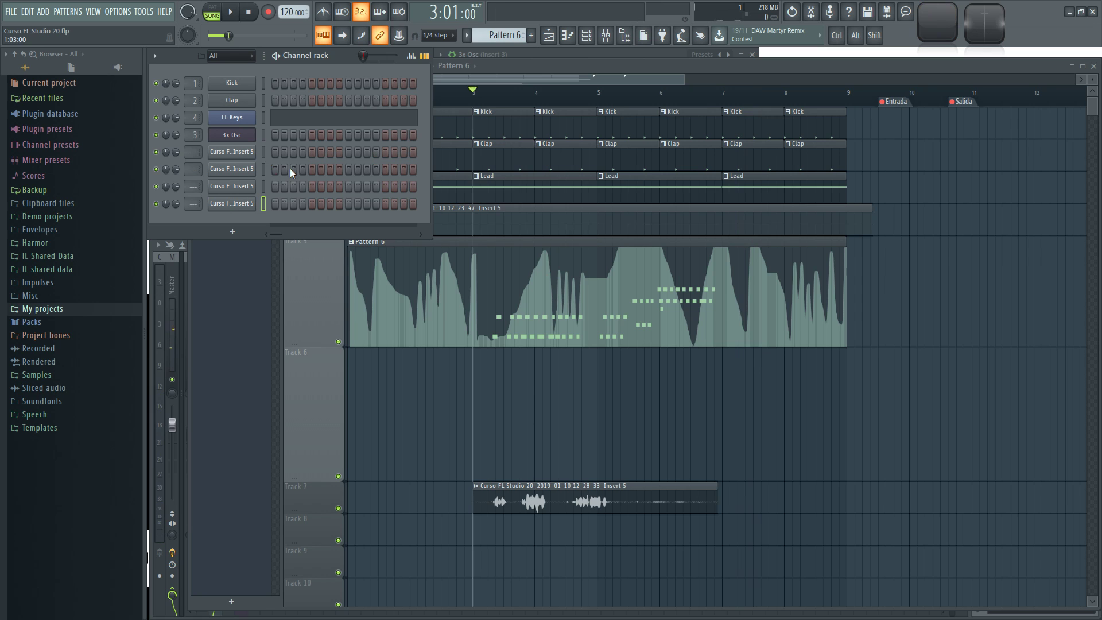
- Examine the recorded FL Keys notes in the piano roll, close it, and bring up the 3x Osc filter settings
click(304, 126)
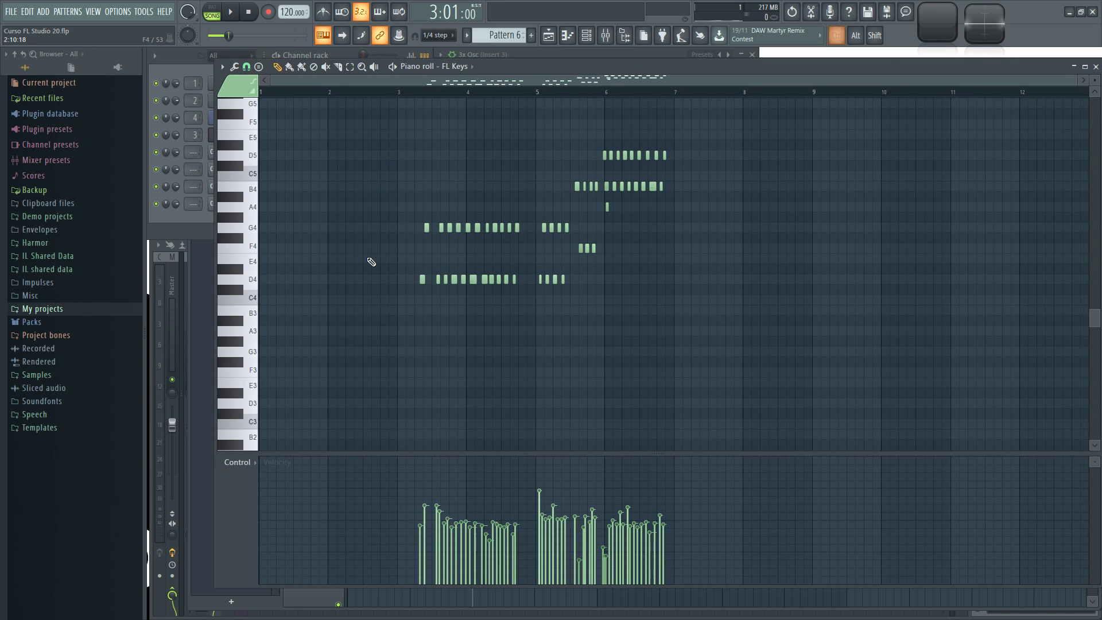
click(1094, 66)
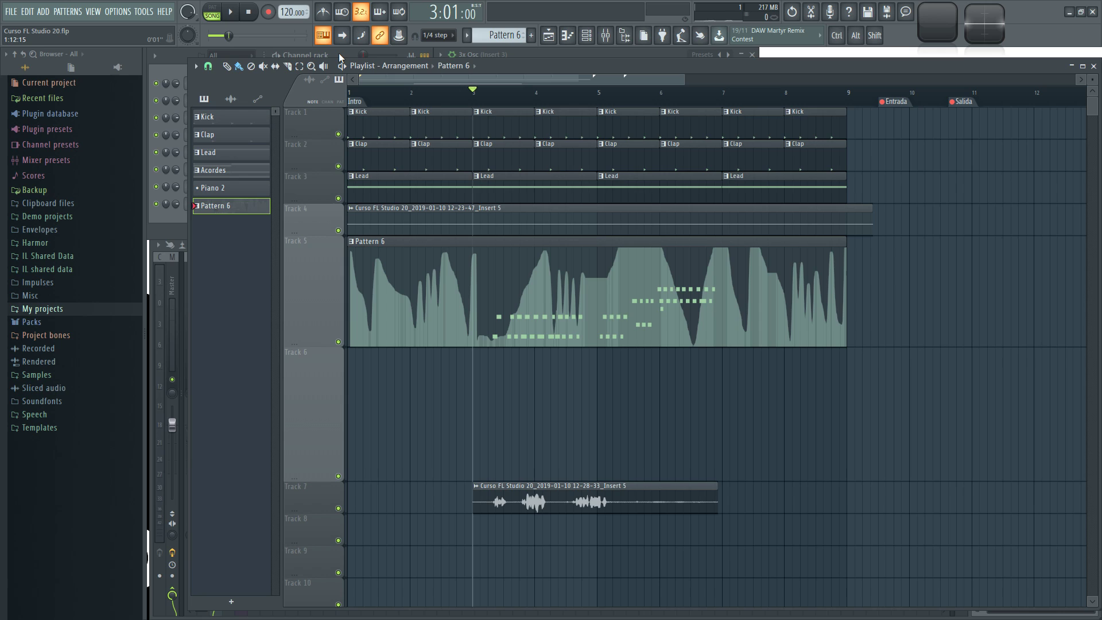
click(545, 55)
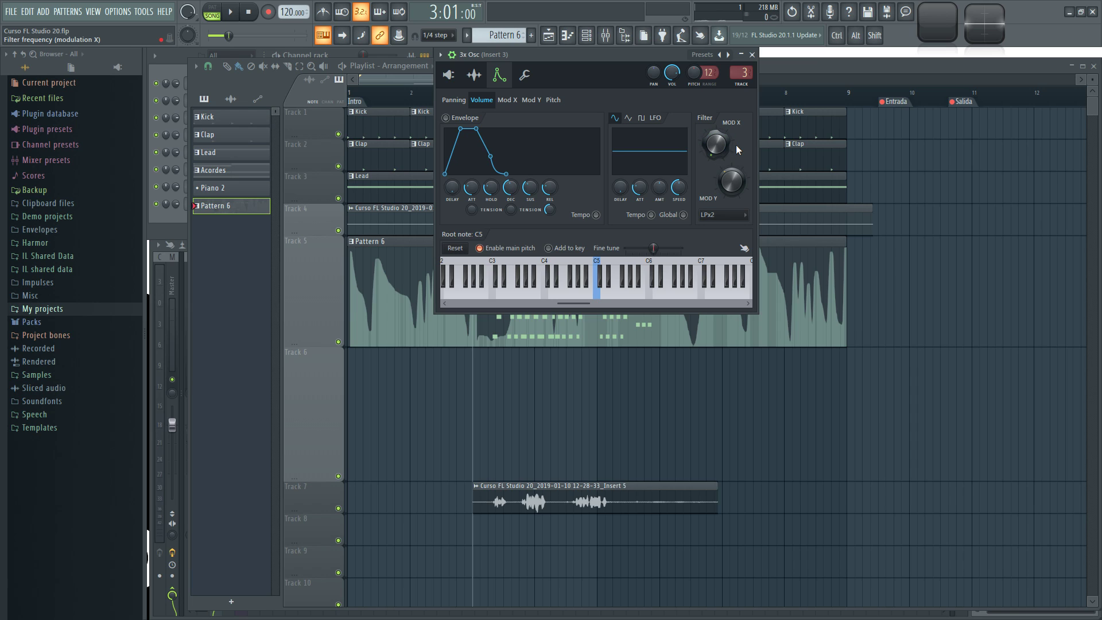
- Move the recorded audio clip to track 6, and select Insert 5 in the mixer to check its routing to Master
drag(535, 505, 523, 404)
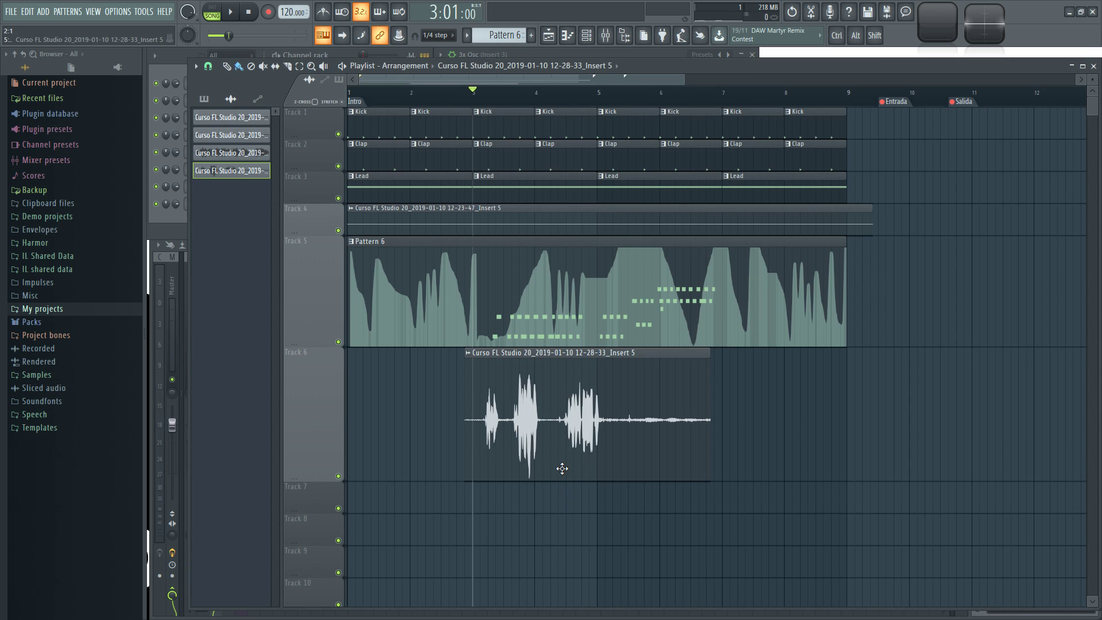
key(F9)
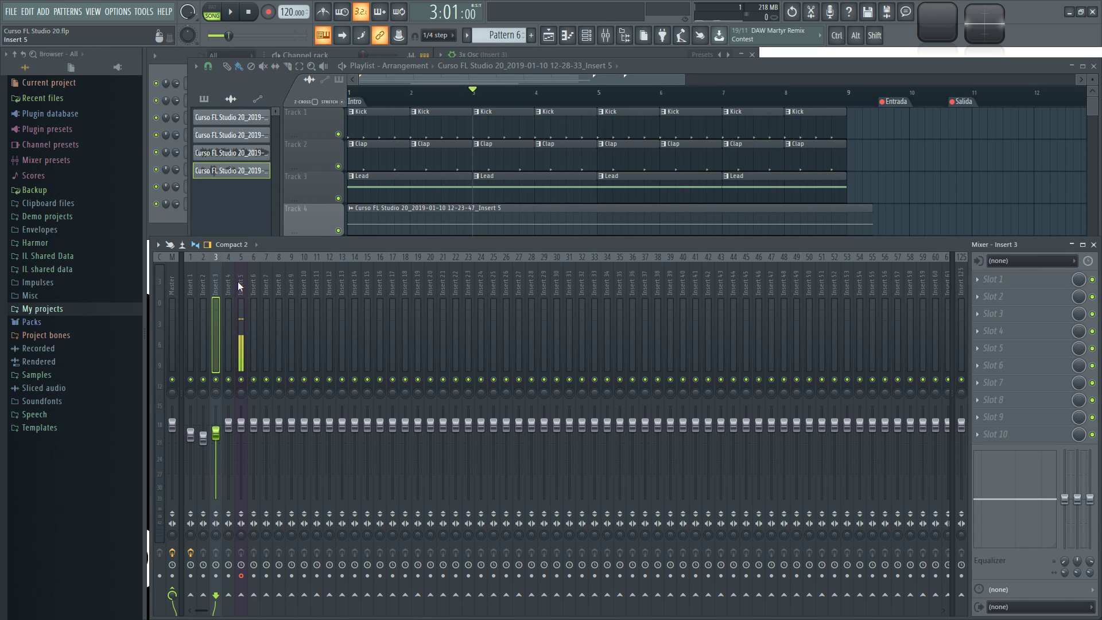
click(239, 281)
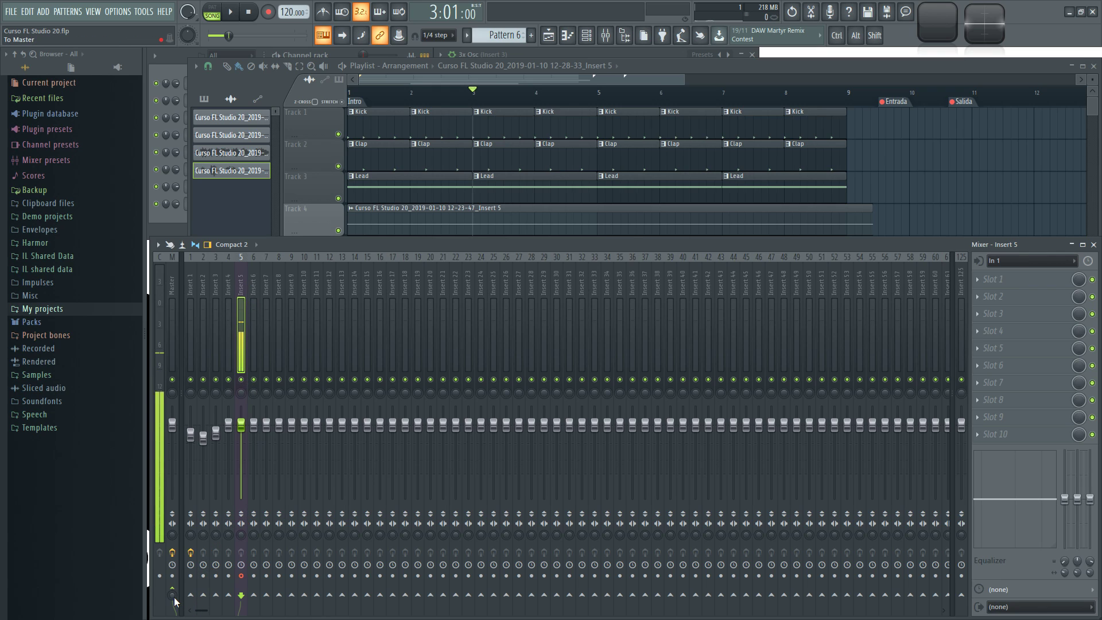
click(241, 379)
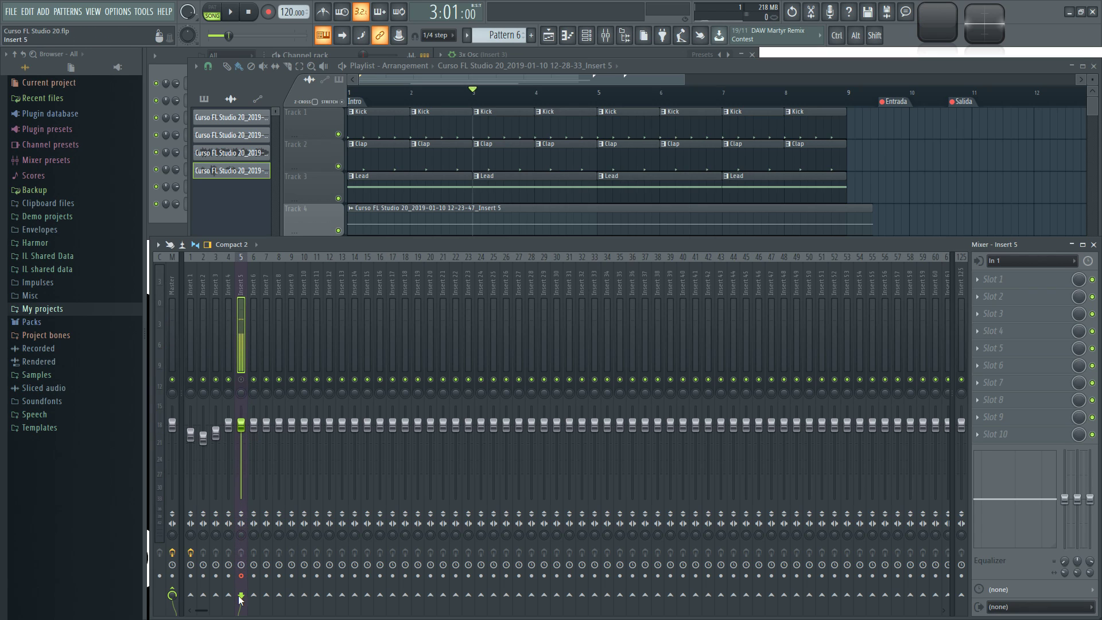
- While recording from bar 3, delete the audio and Pattern 6 clips and mute playlist tracks 1 to 4
key(space)
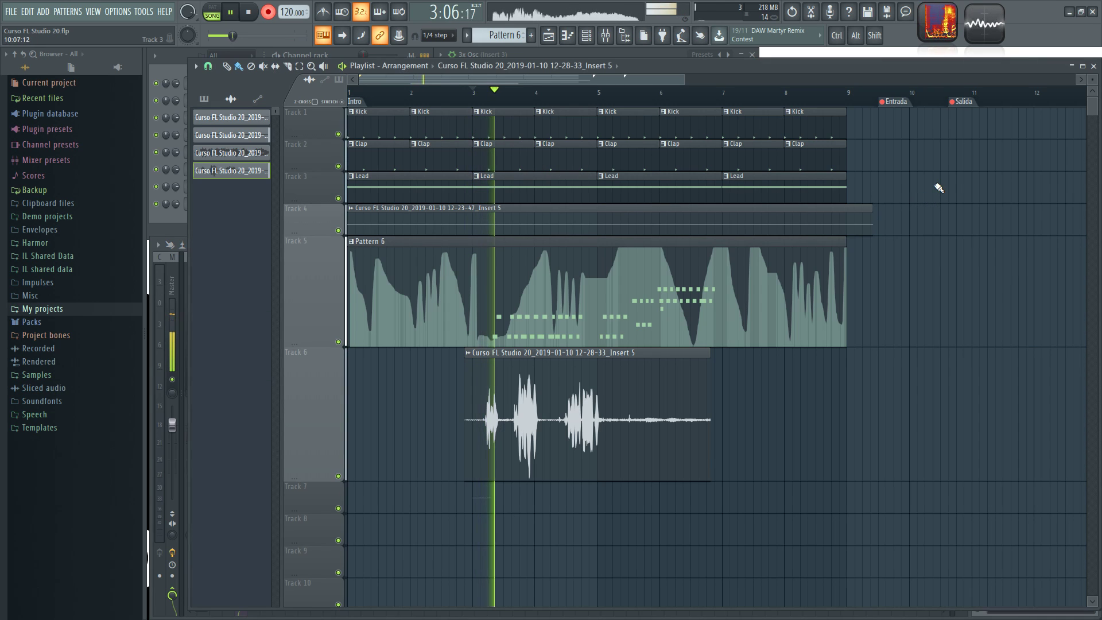
right_click(473, 428)
right_click(413, 329)
click(339, 231)
click(338, 198)
click(338, 166)
click(338, 134)
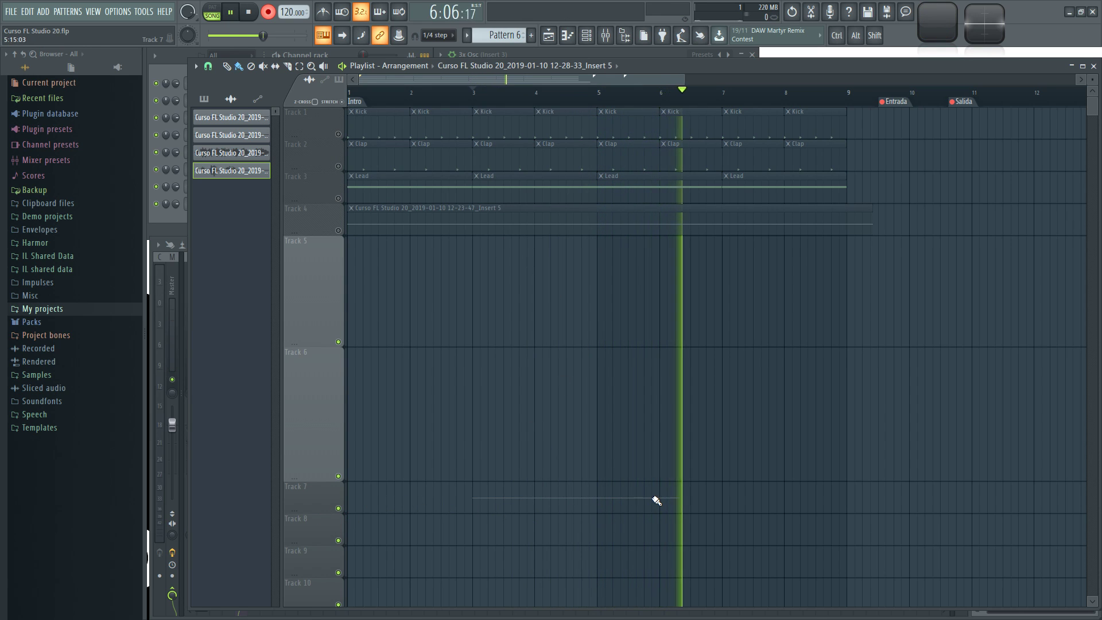
- During the recording, lower Insert 5's fader fully and raise it to about -7.8 dB, ending on the playlist
key(F9)
drag(241, 425, 241, 498)
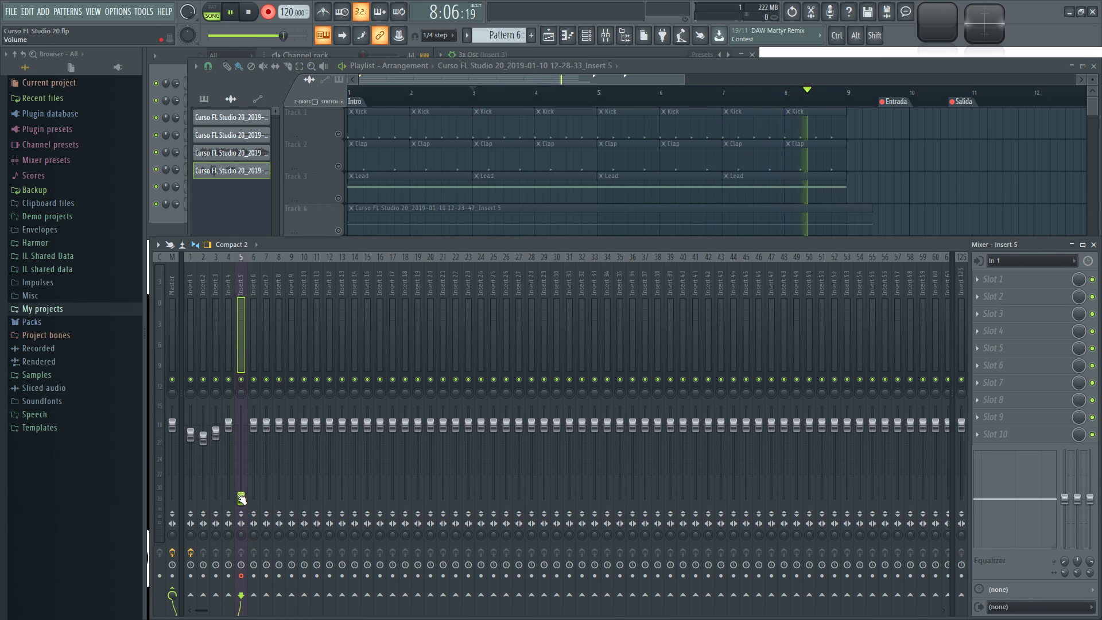
drag(241, 498, 240, 449)
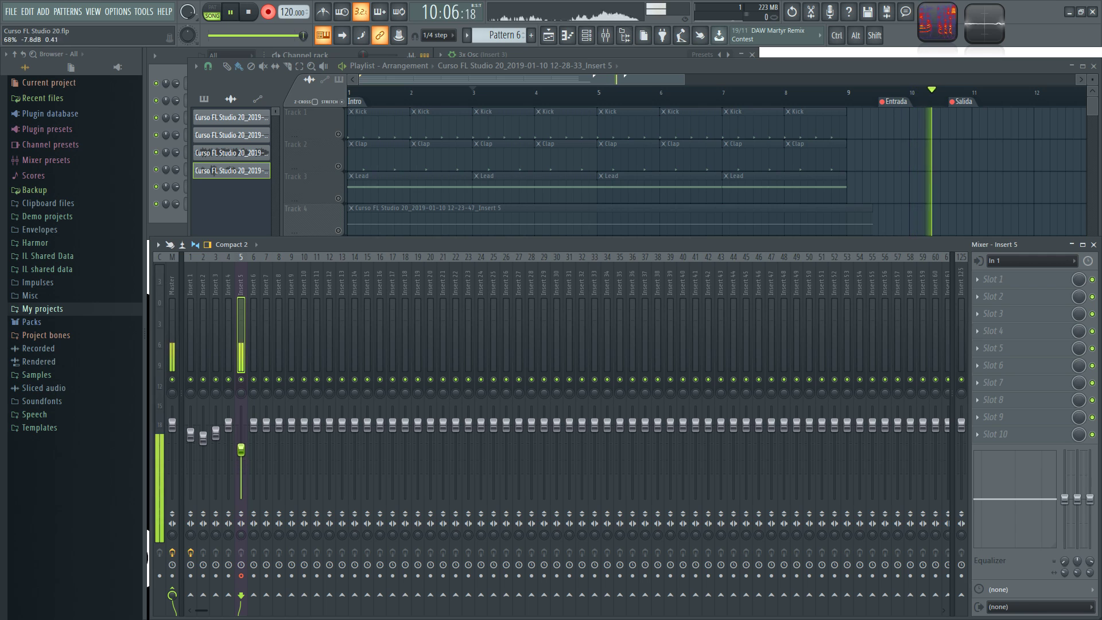
key(F5)
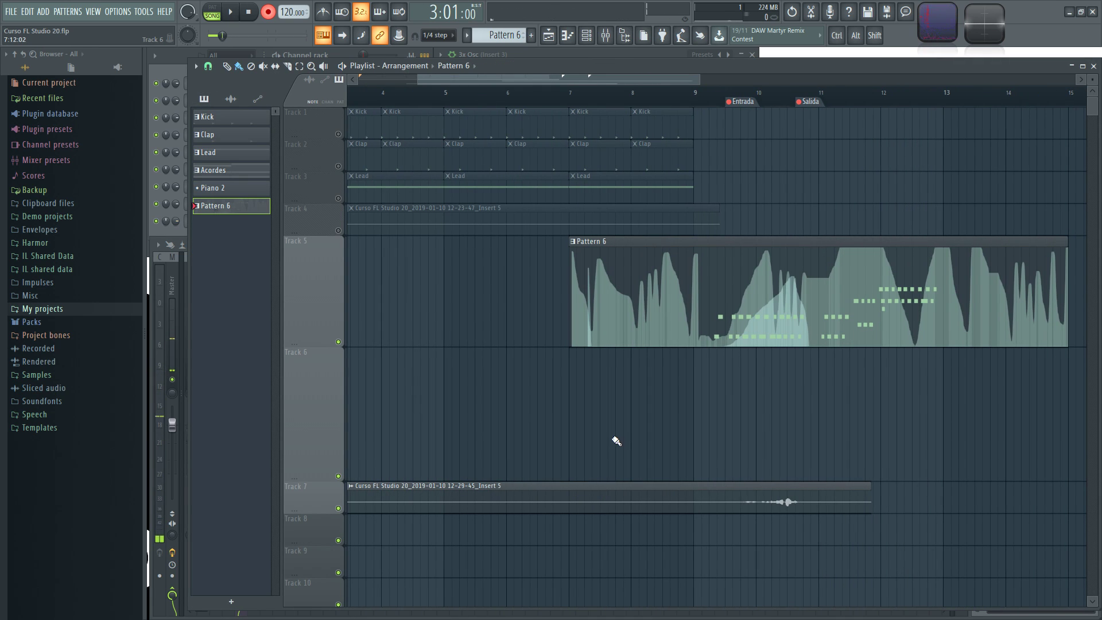
- Turn off Insert 5's routing to the Master in the mixer and return to the playlist
scroll(615, 441, down, 3)
key(F9)
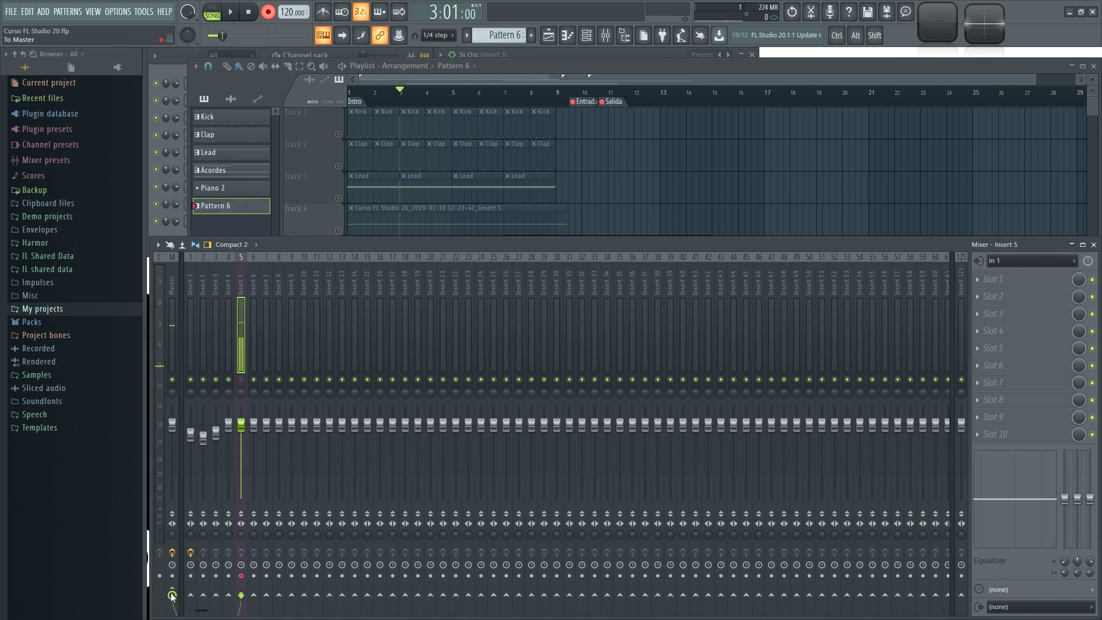
click(755, 232)
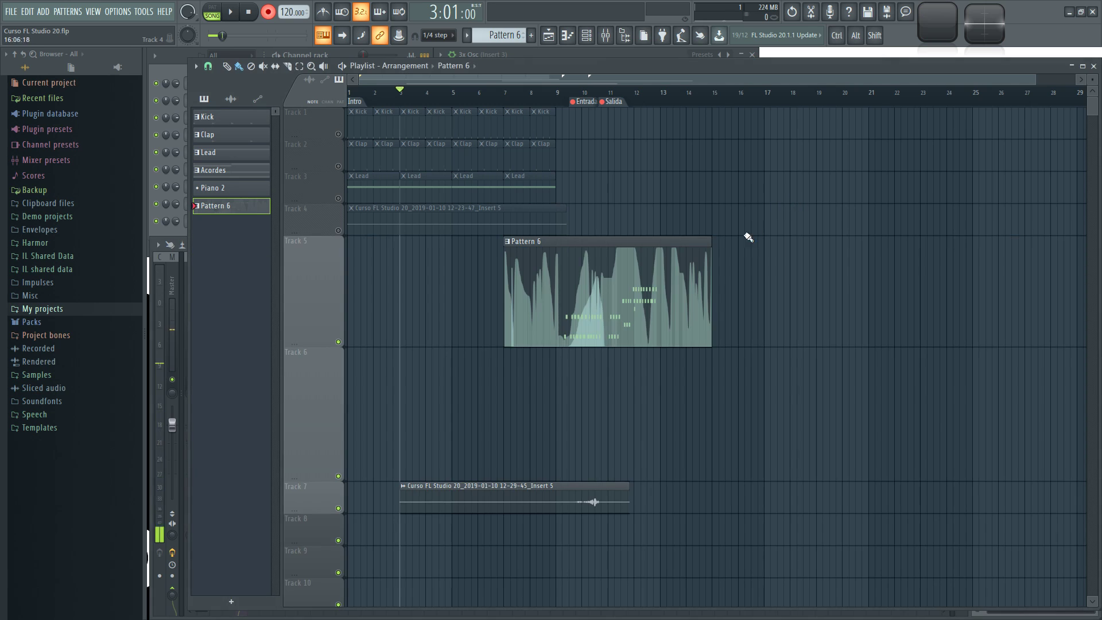
scroll(550, 163, up, 2)
scroll(472, 386, left, 2)
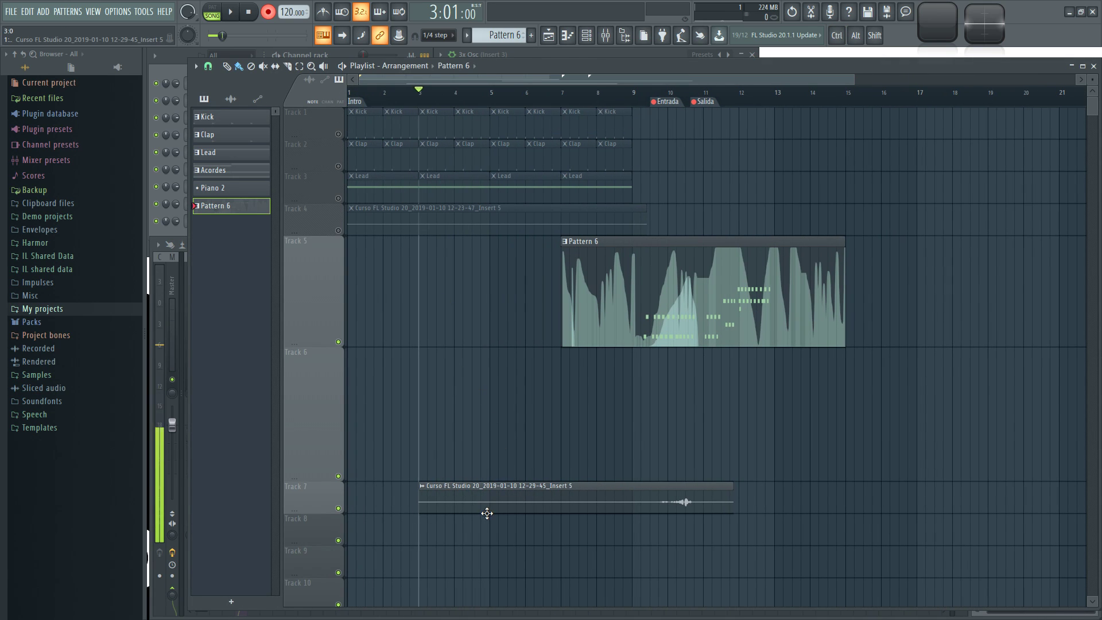
- Move the new audio clip to track 6 and delete it together with the Pattern 6 clip on track 5
drag(488, 512, 483, 386)
right_click(796, 236)
right_click(568, 450)
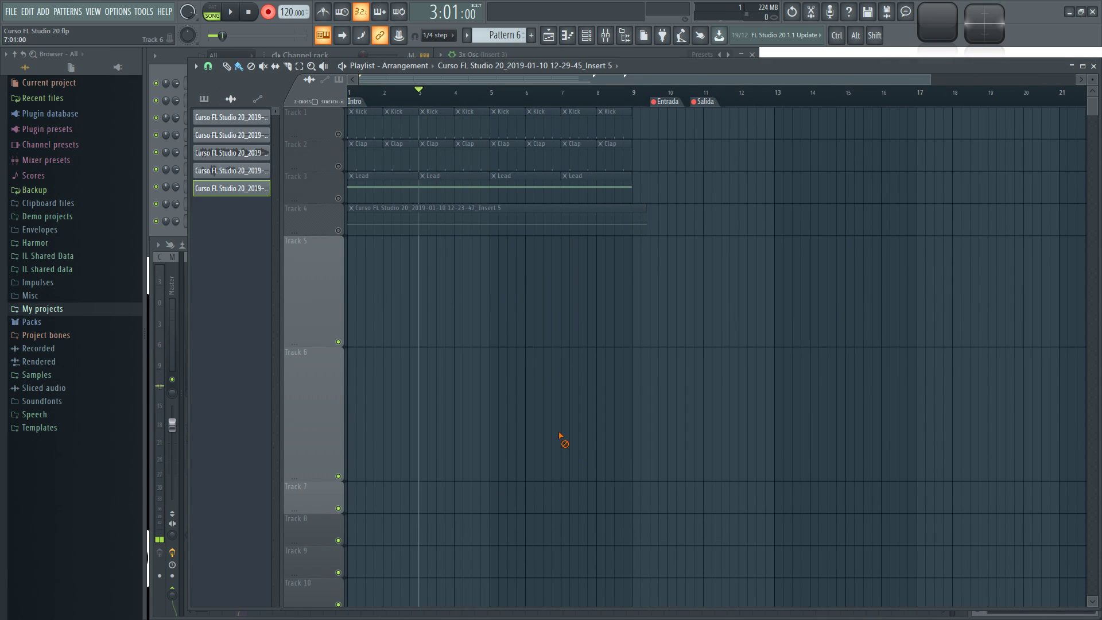